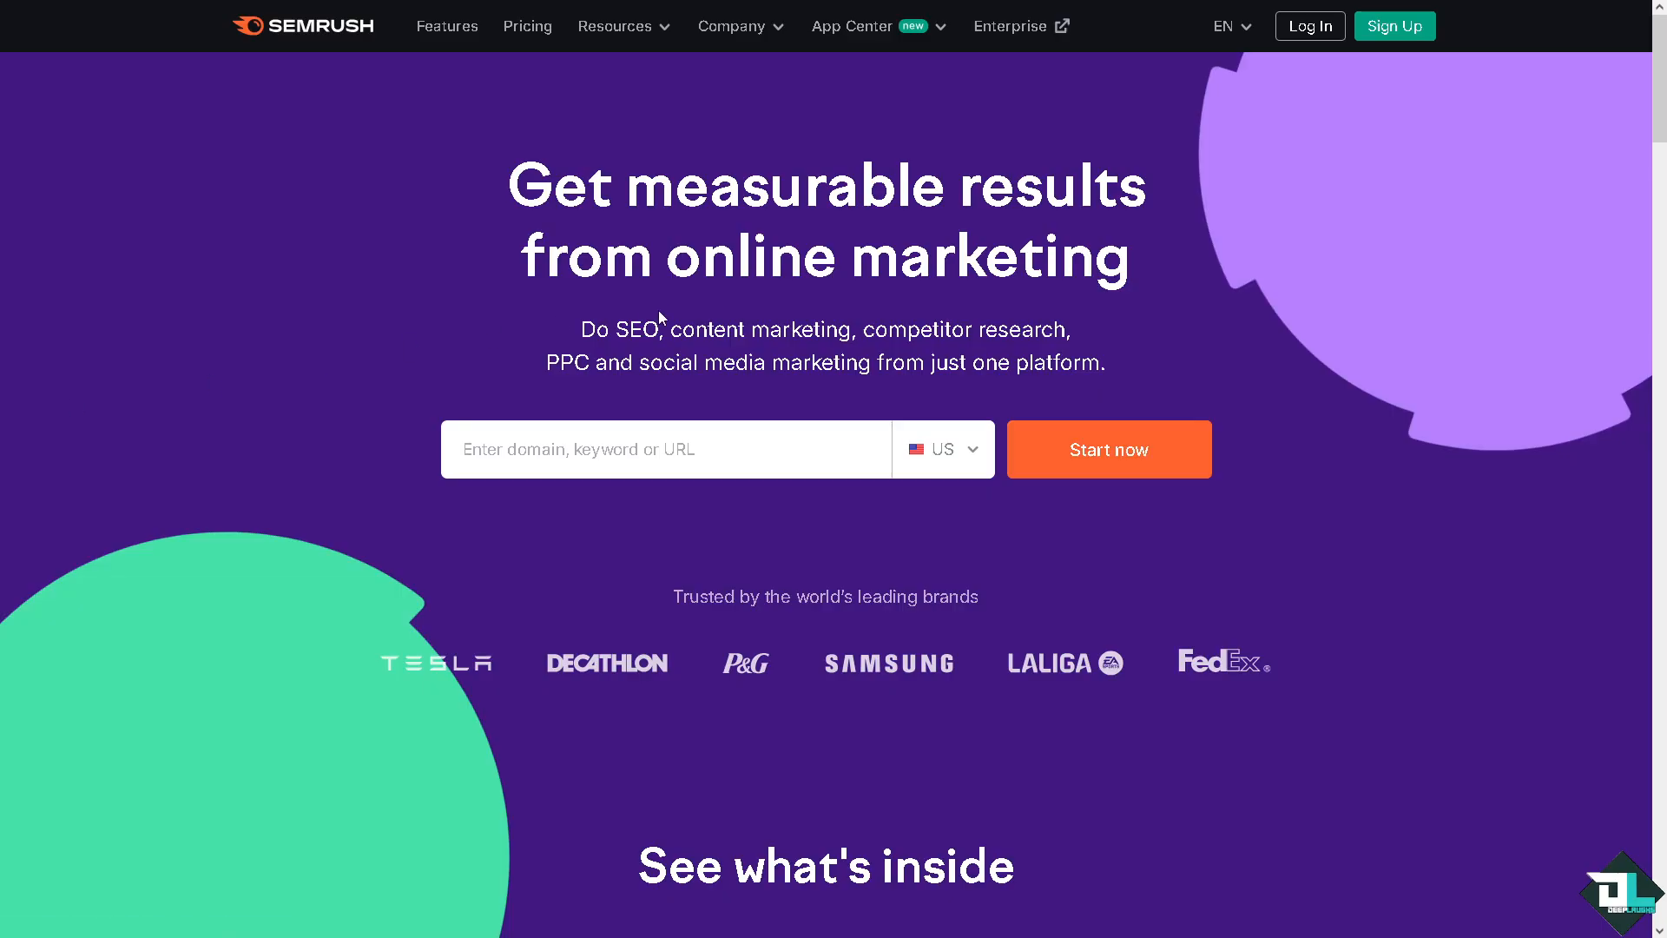
Go to the account login page and open the sign-up form from there
{"action": "left_click", "coordinate": [1311, 27]}
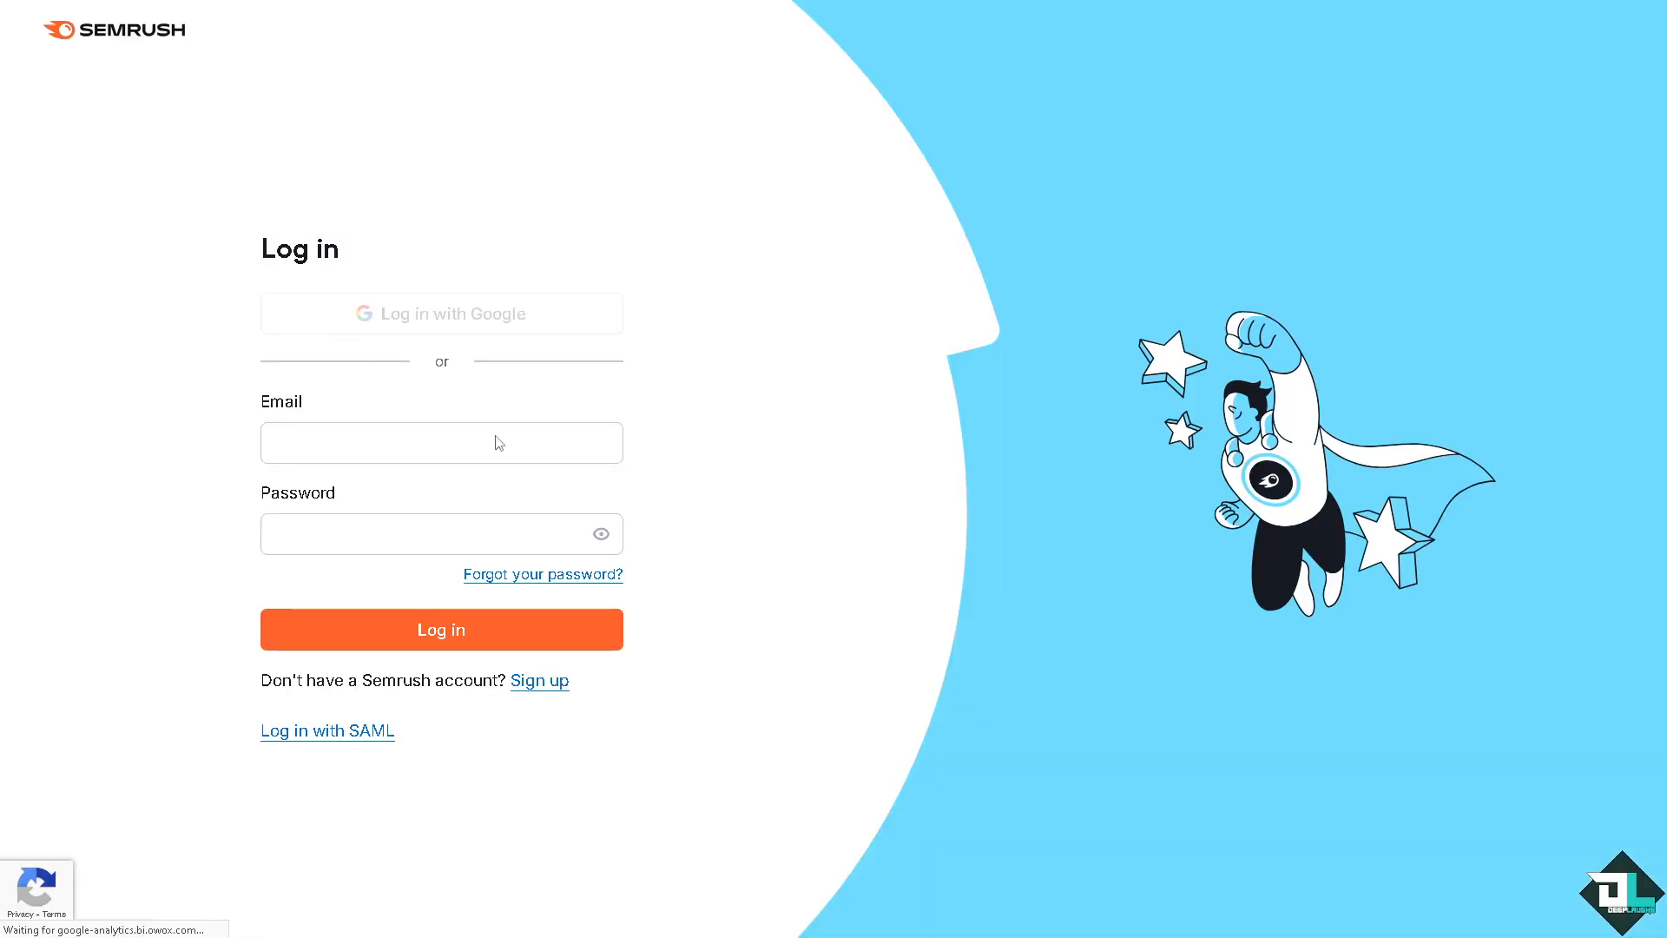
{"action": "left_click", "coordinate": [545, 684]}
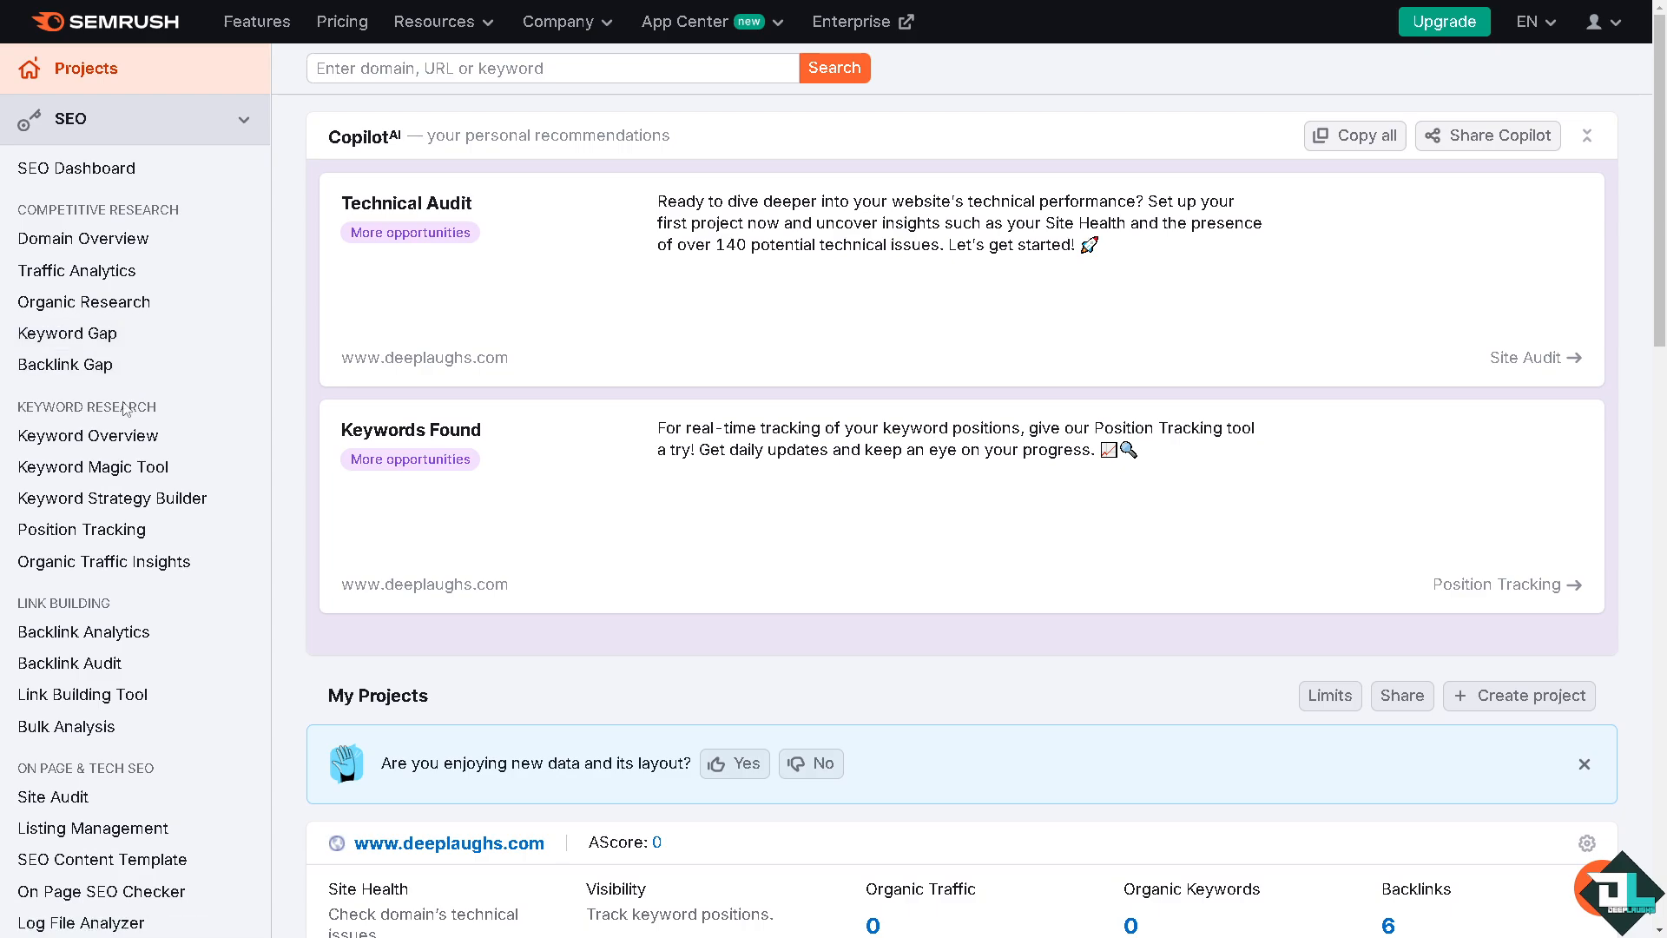
Open the Position Tracking tool and begin setting up tracking for the domain discord.com
{"action": "left_click", "coordinate": [101, 540]}
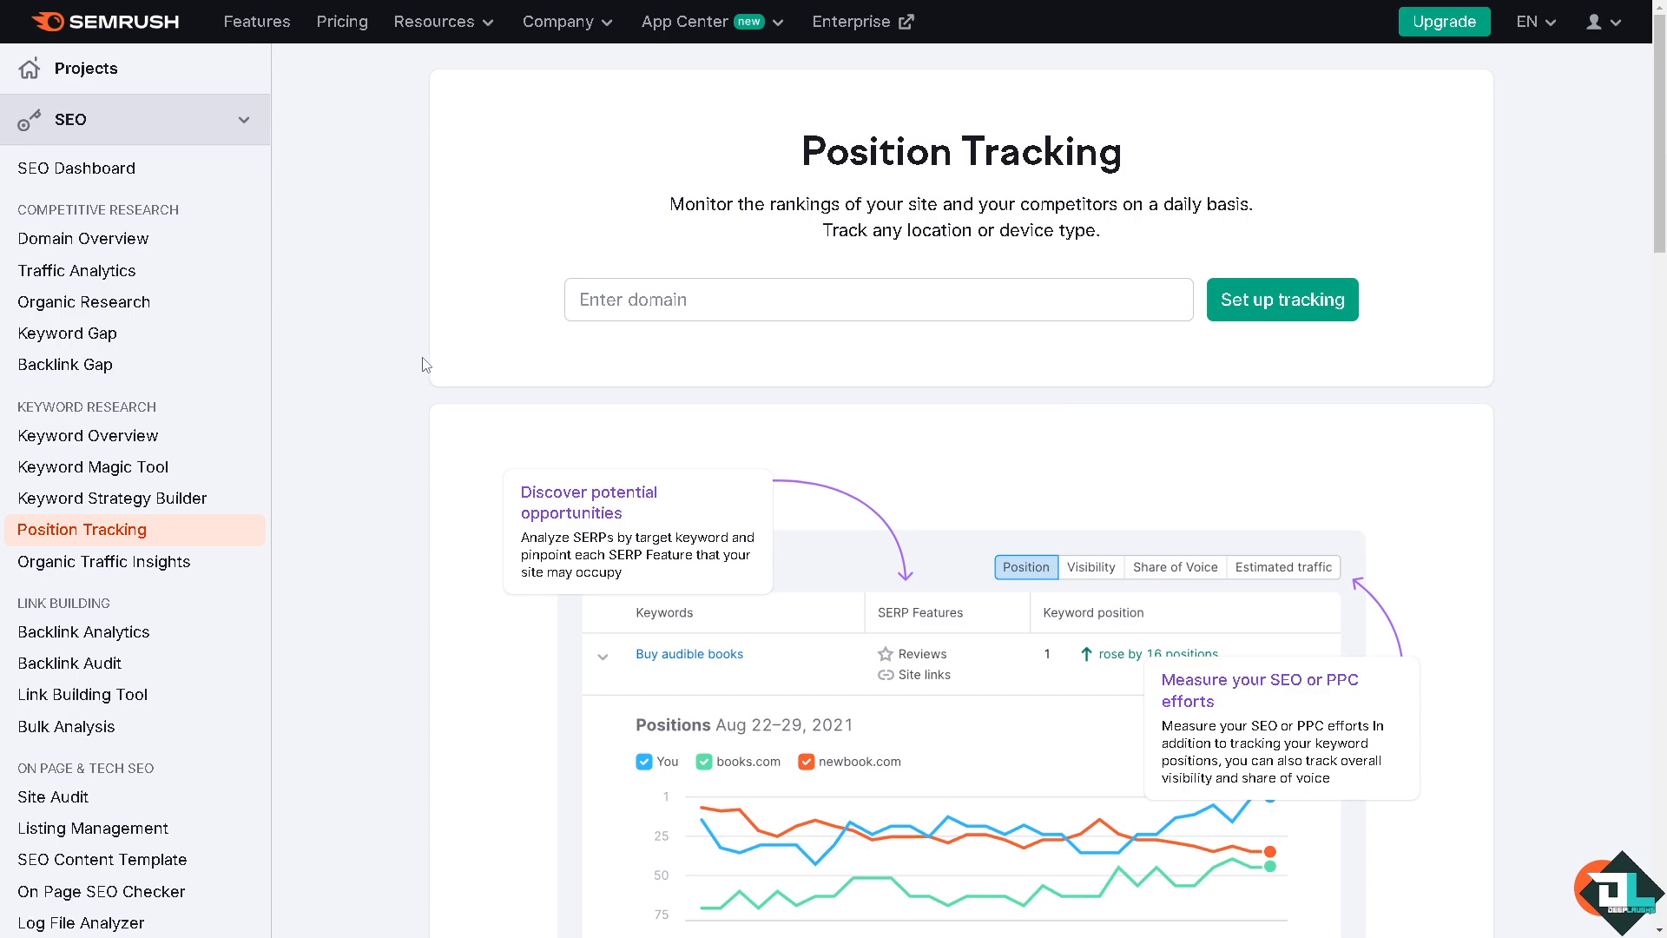
{"action": "left_click", "coordinate": [618, 302]}
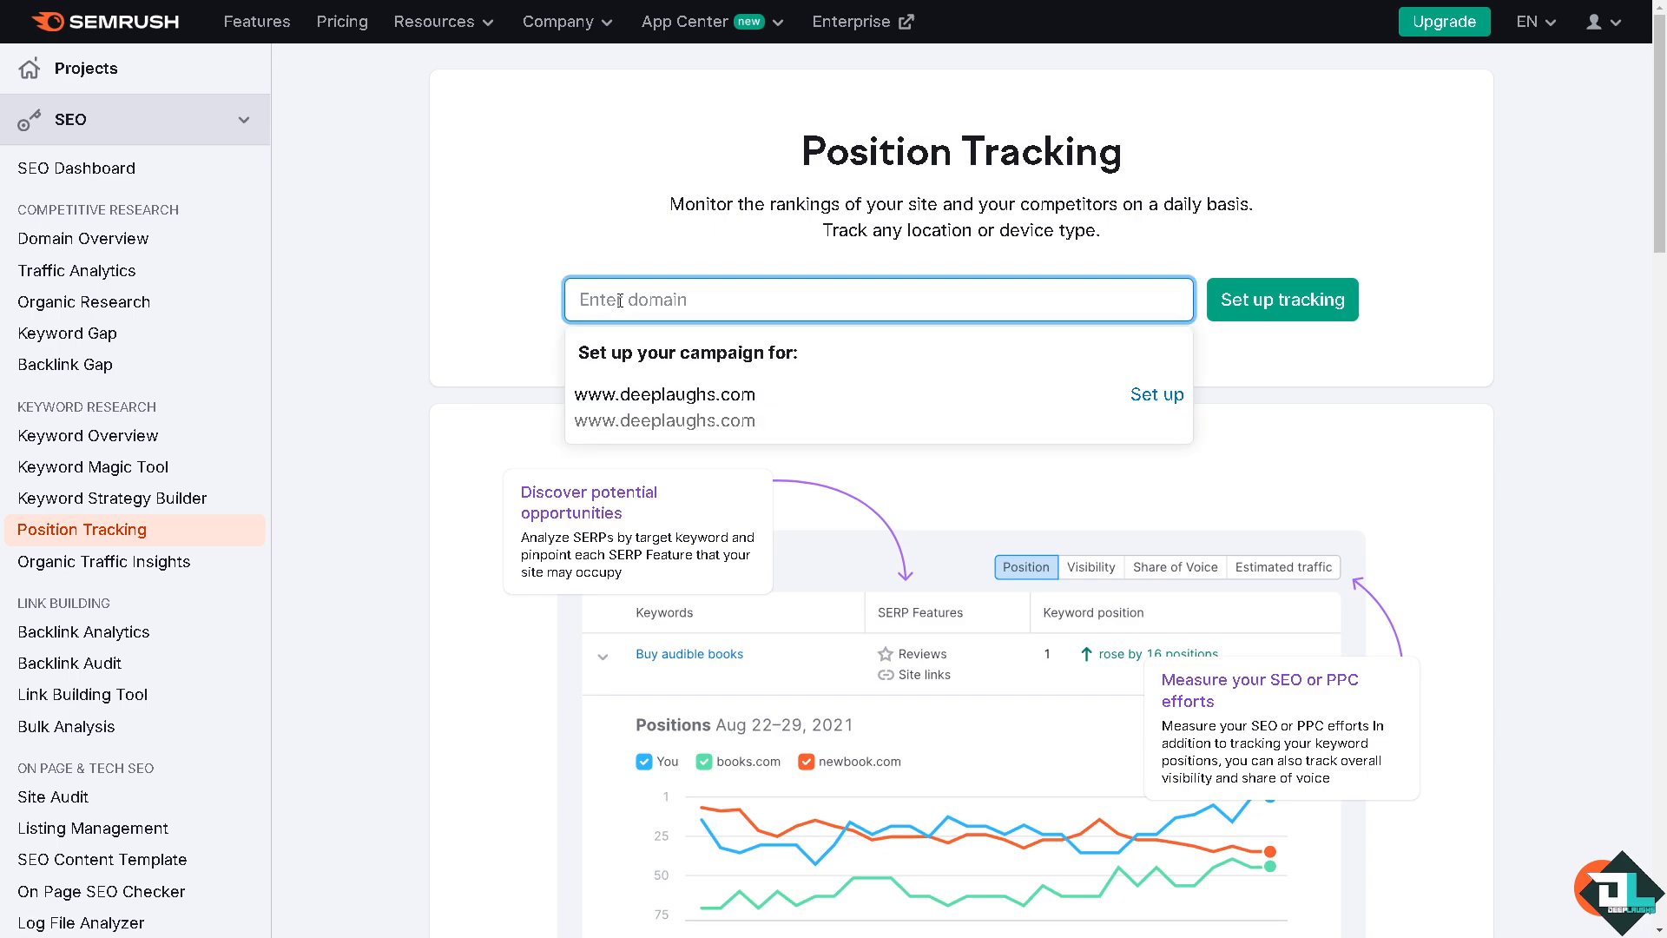
{"action": "type", "text": "www"}
{"action": "double_click", "coordinate": [619, 300]}
{"action": "type", "text": "e"}
{"action": "key", "text": "BackSpace"}
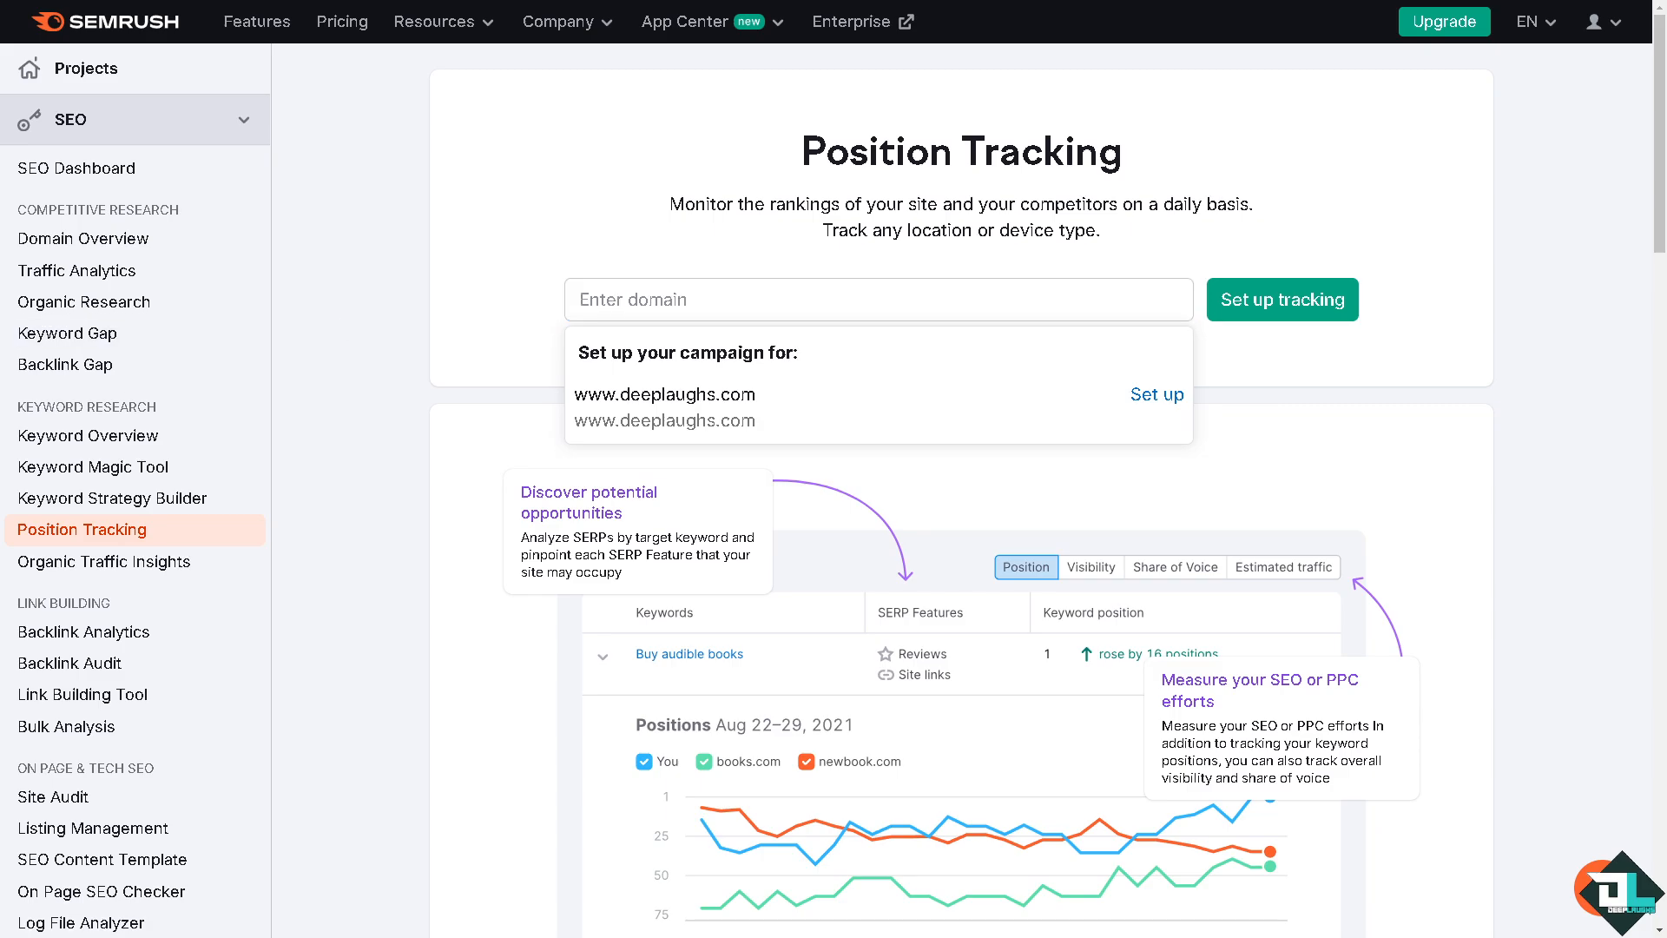
{"action": "left_click", "coordinate": [792, 300]}
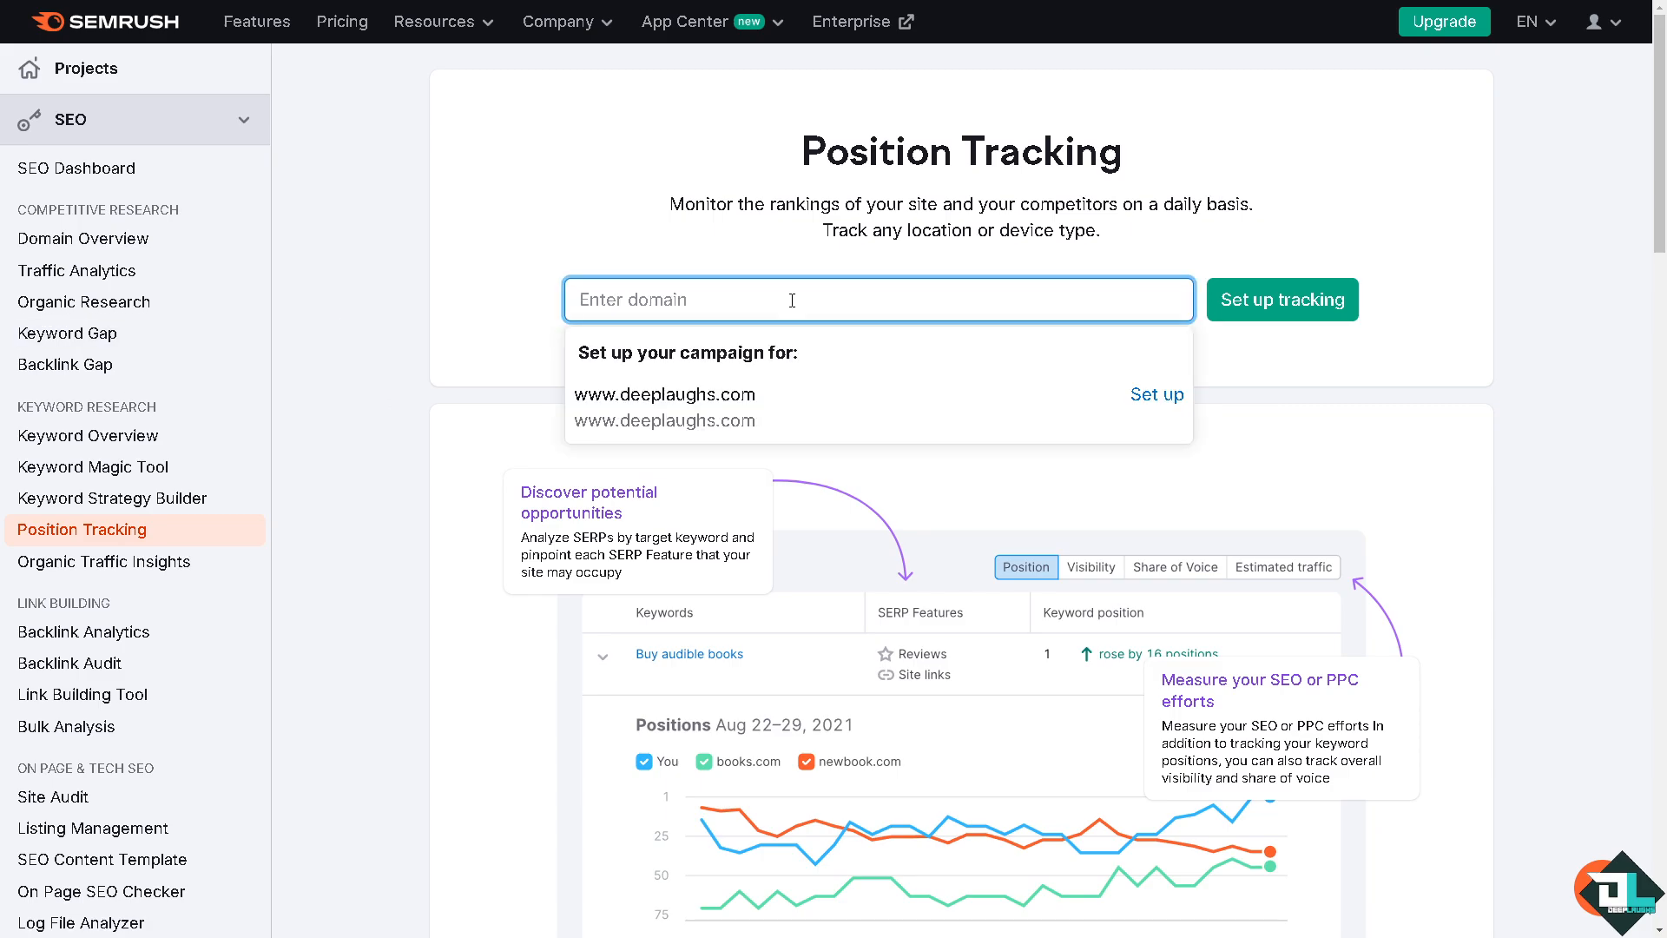
{"action": "type", "text": "discord.com"}
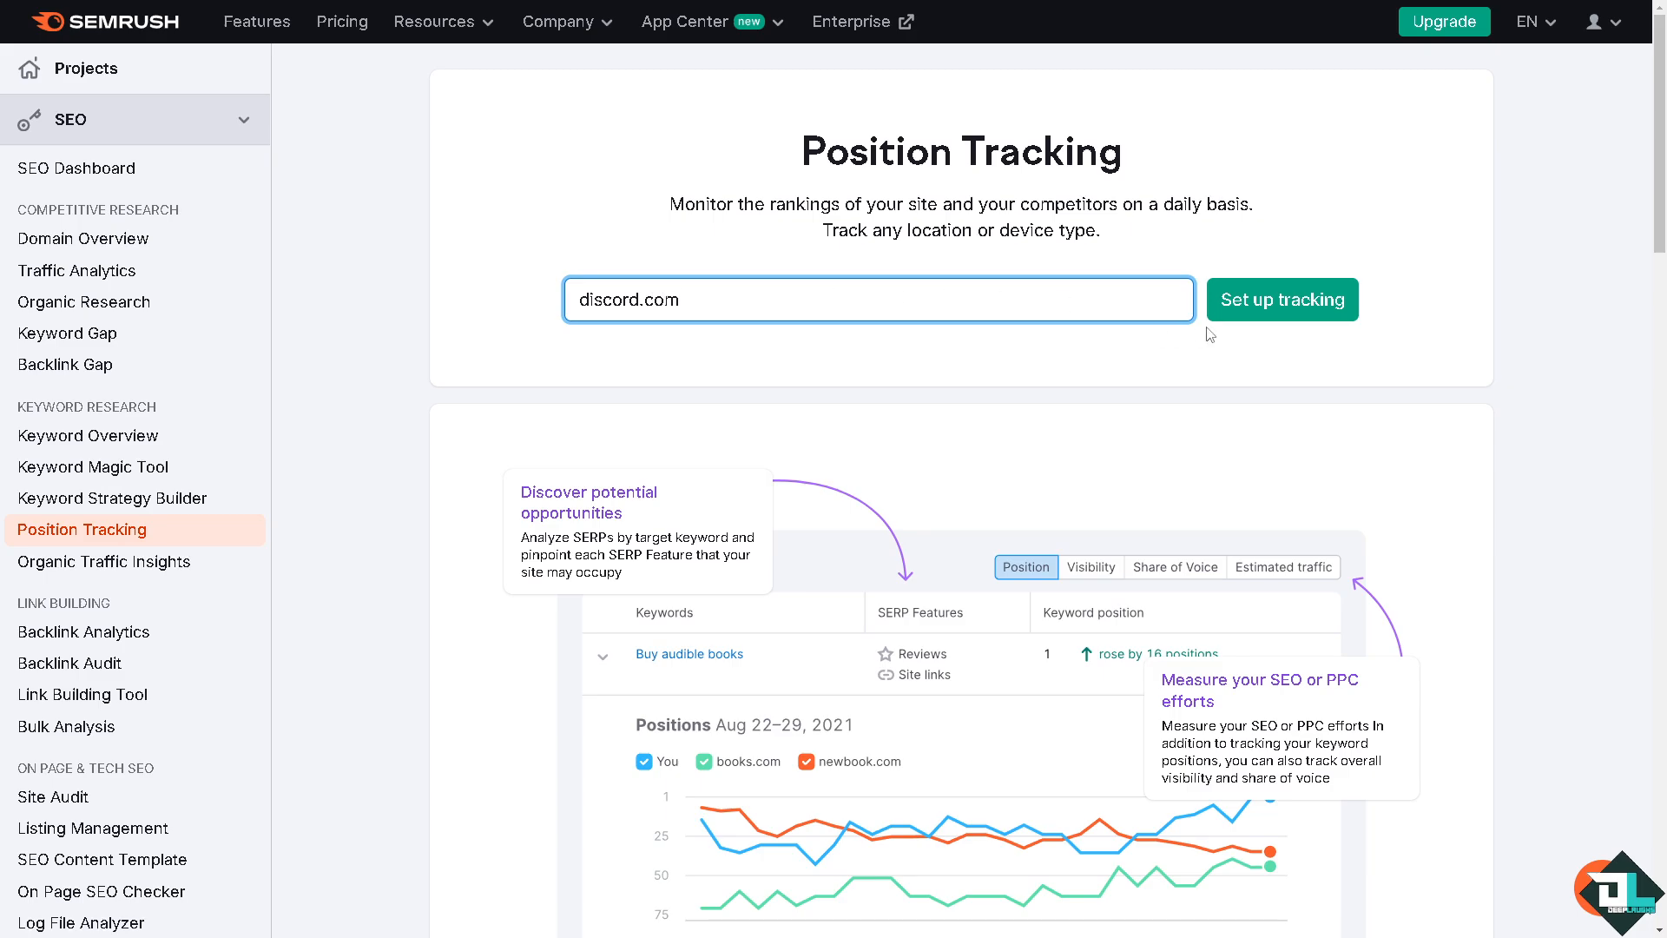
{"action": "left_click", "coordinate": [1261, 308]}
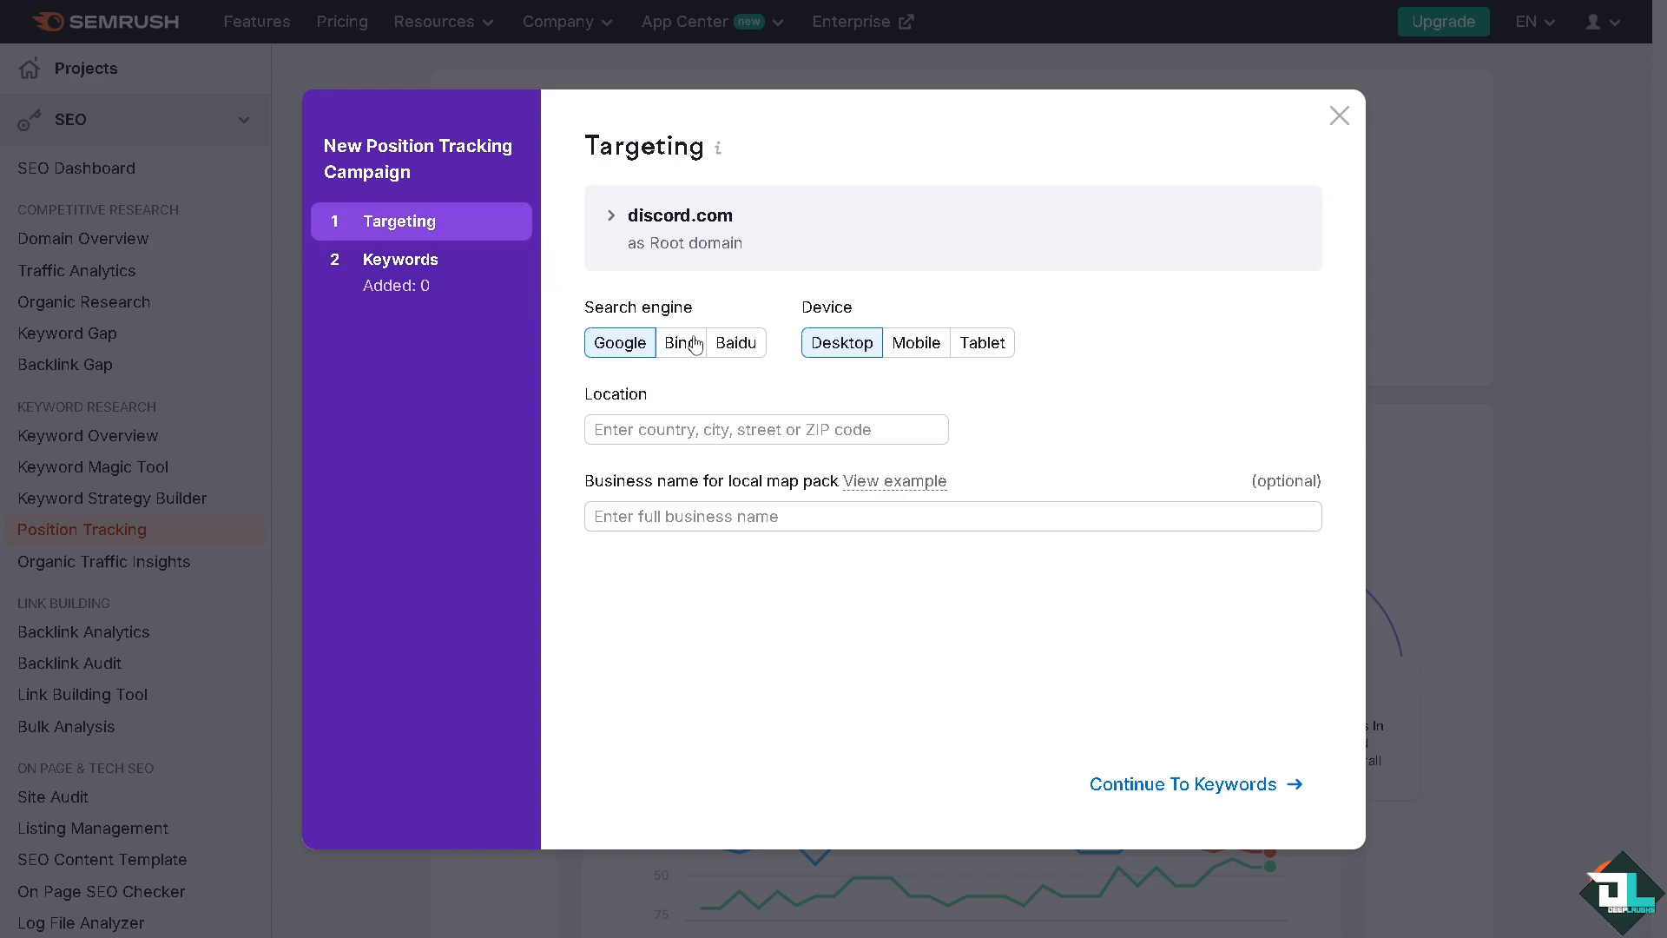
Set the campaign's target location to United States and continue to the keywords stage
{"action": "left_click", "coordinate": [1224, 785]}
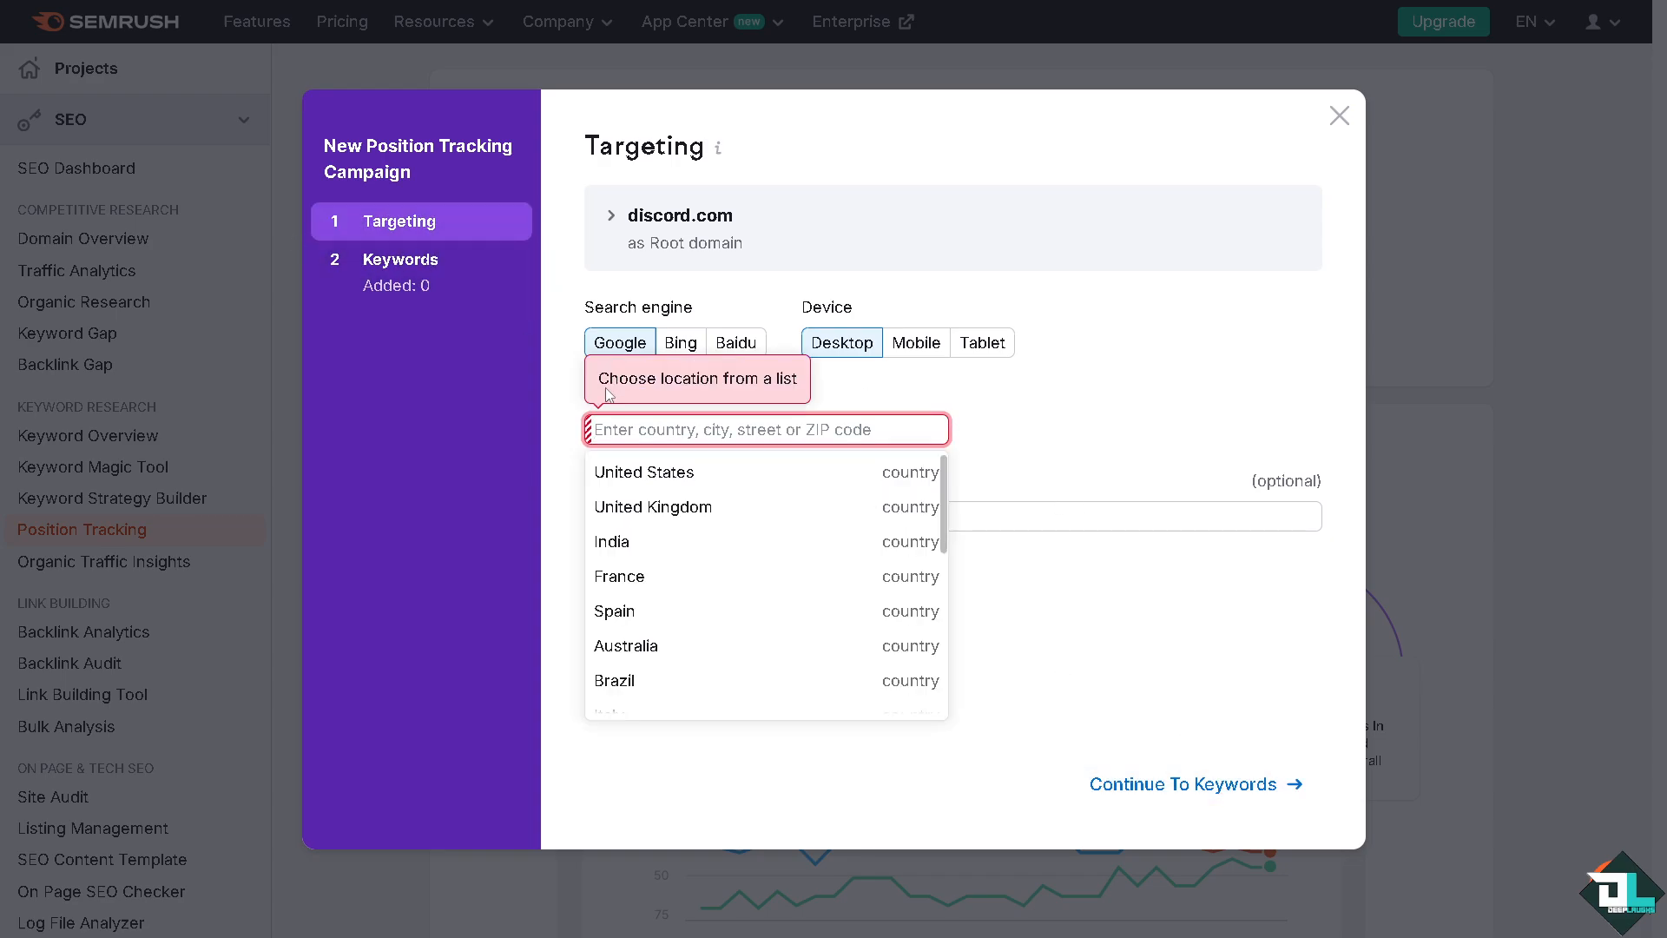
{"action": "left_click", "coordinate": [667, 472]}
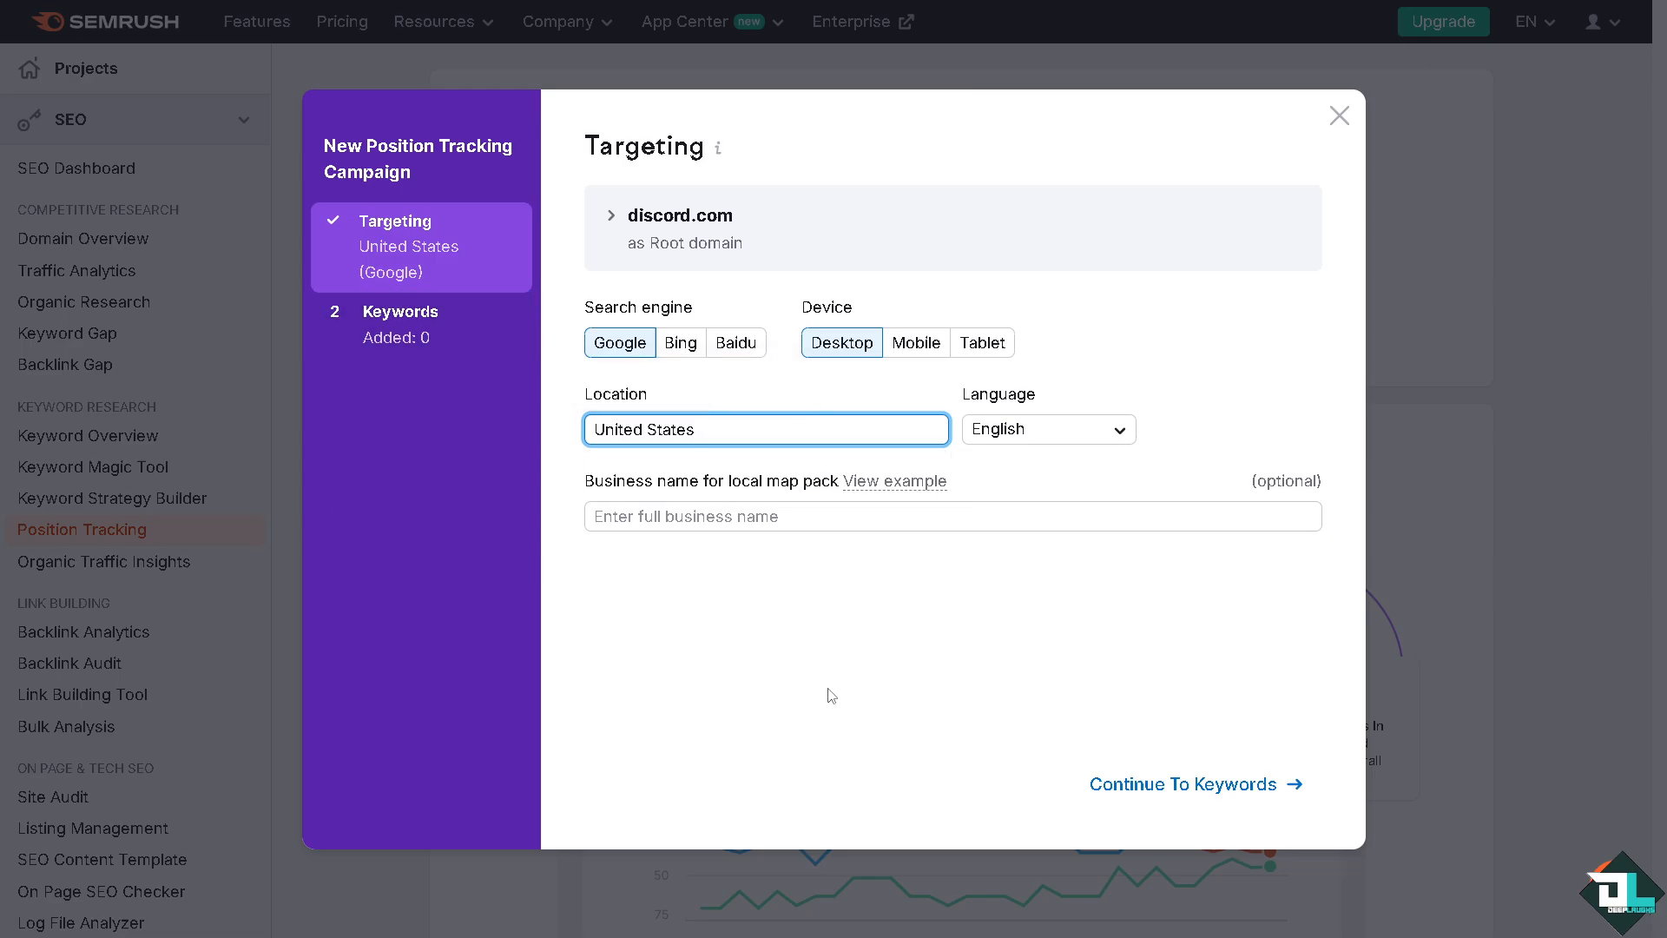
{"action": "left_click", "coordinate": [1098, 786]}
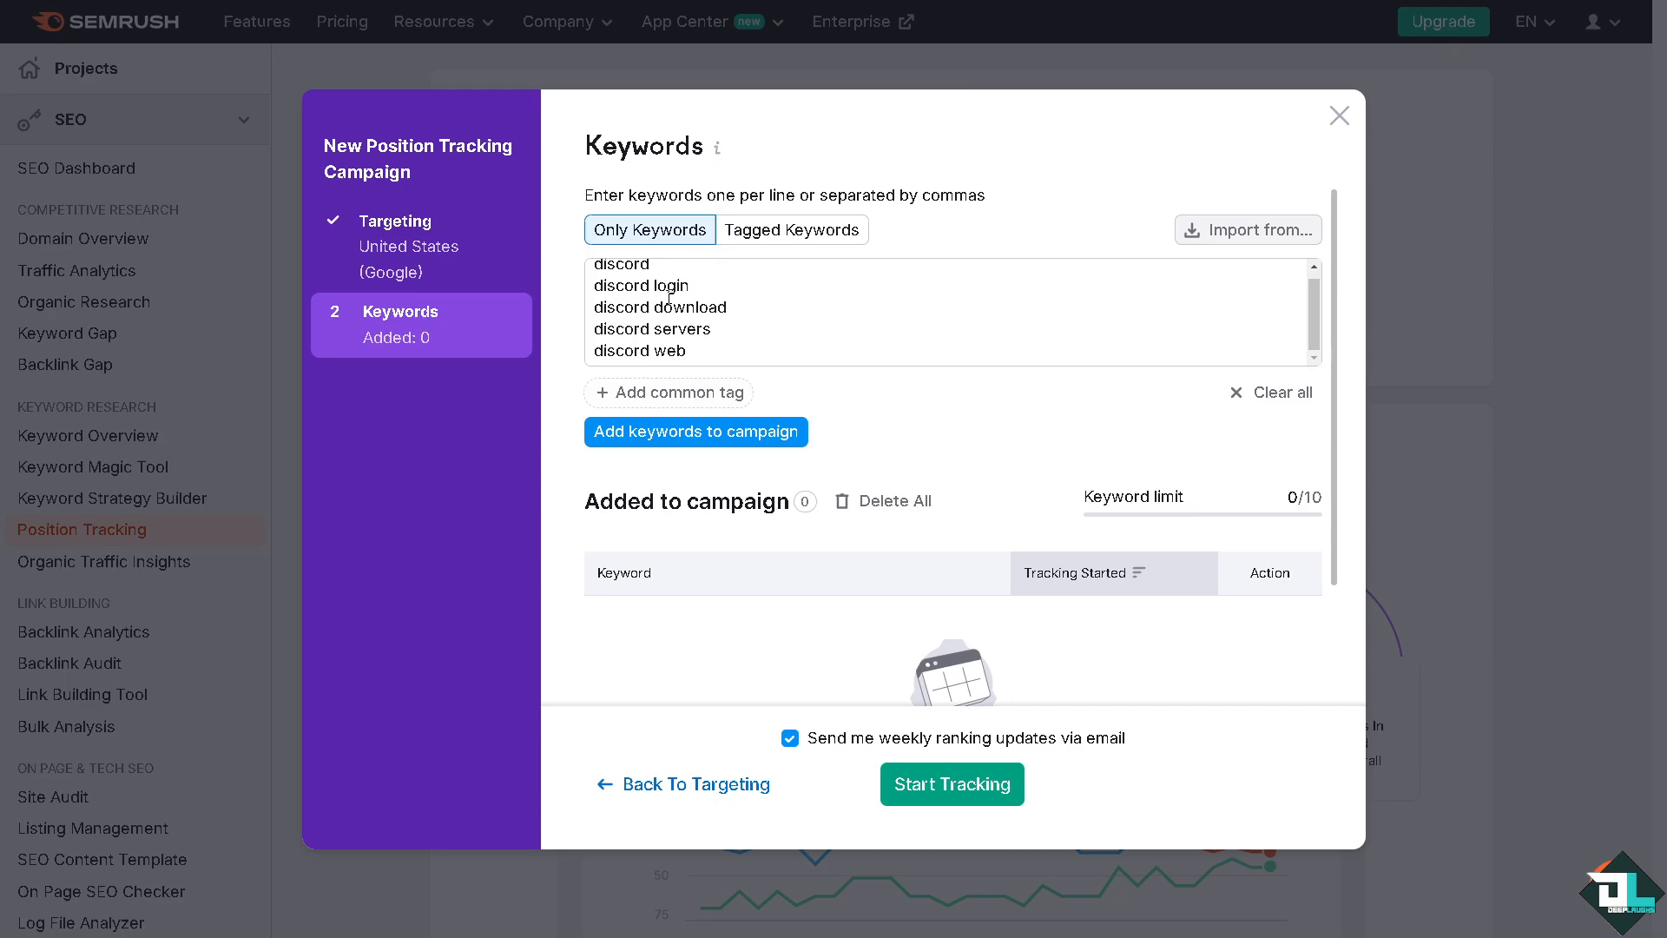
Review the prefilled discord keywords and switch the keyword entry mode to Tagged Keywords
{"action": "scroll", "coordinate": [669, 298], "scroll_direction": "up", "scroll_amount": 1}
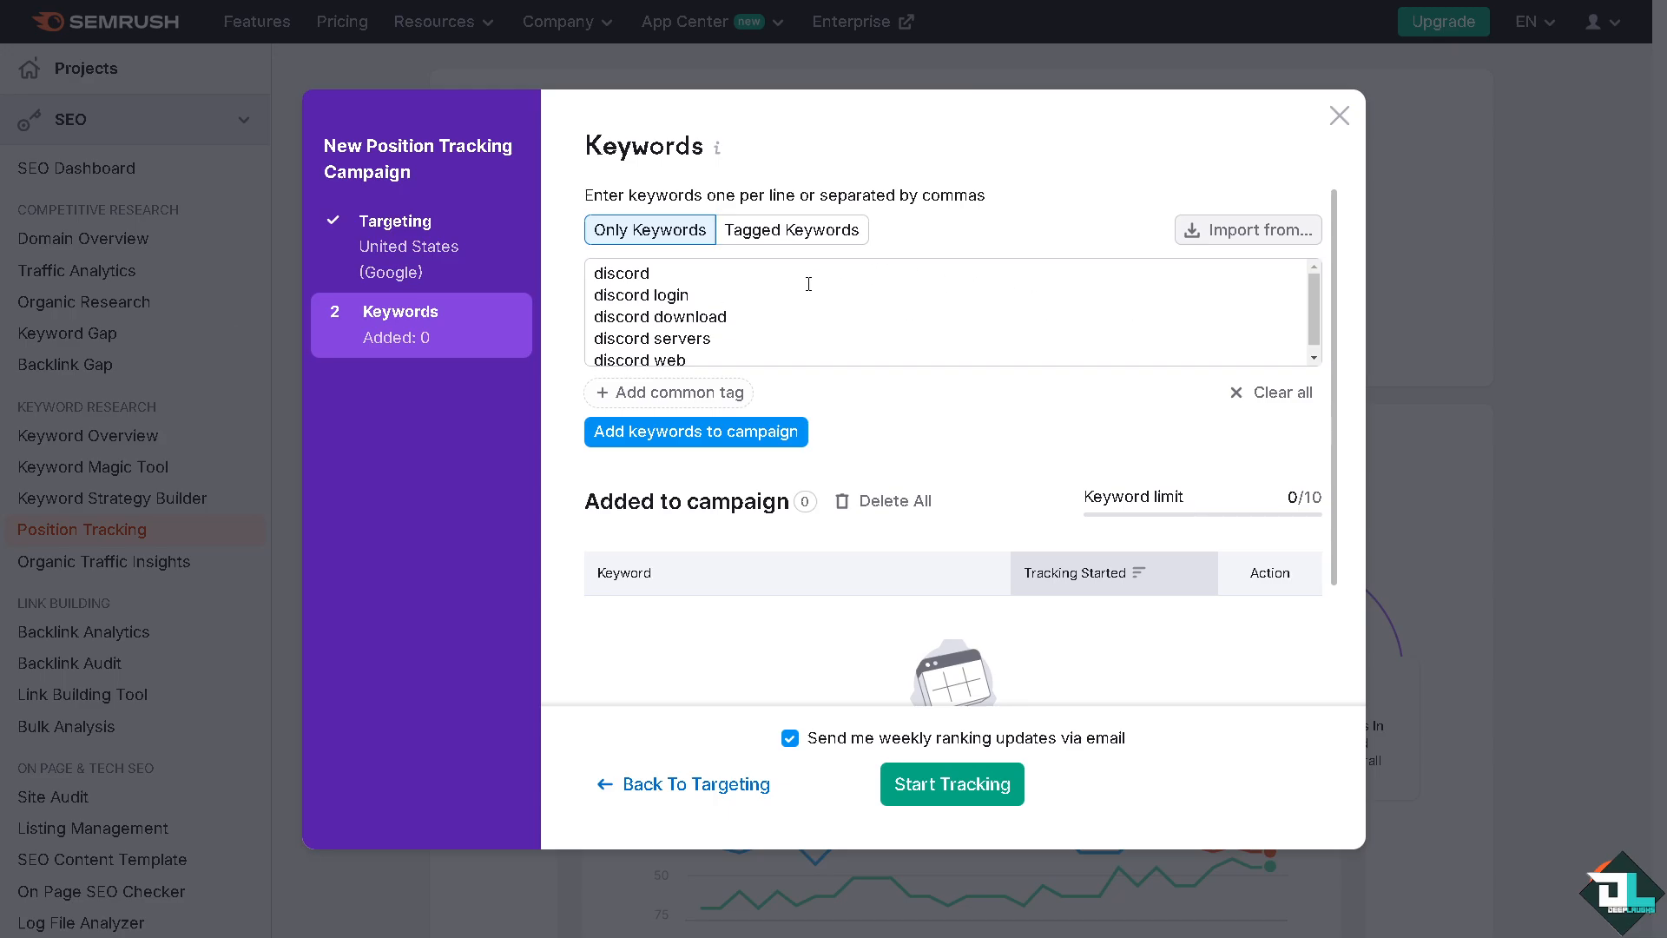
{"action": "scroll", "coordinate": [801, 305], "scroll_direction": "down", "scroll_amount": 1}
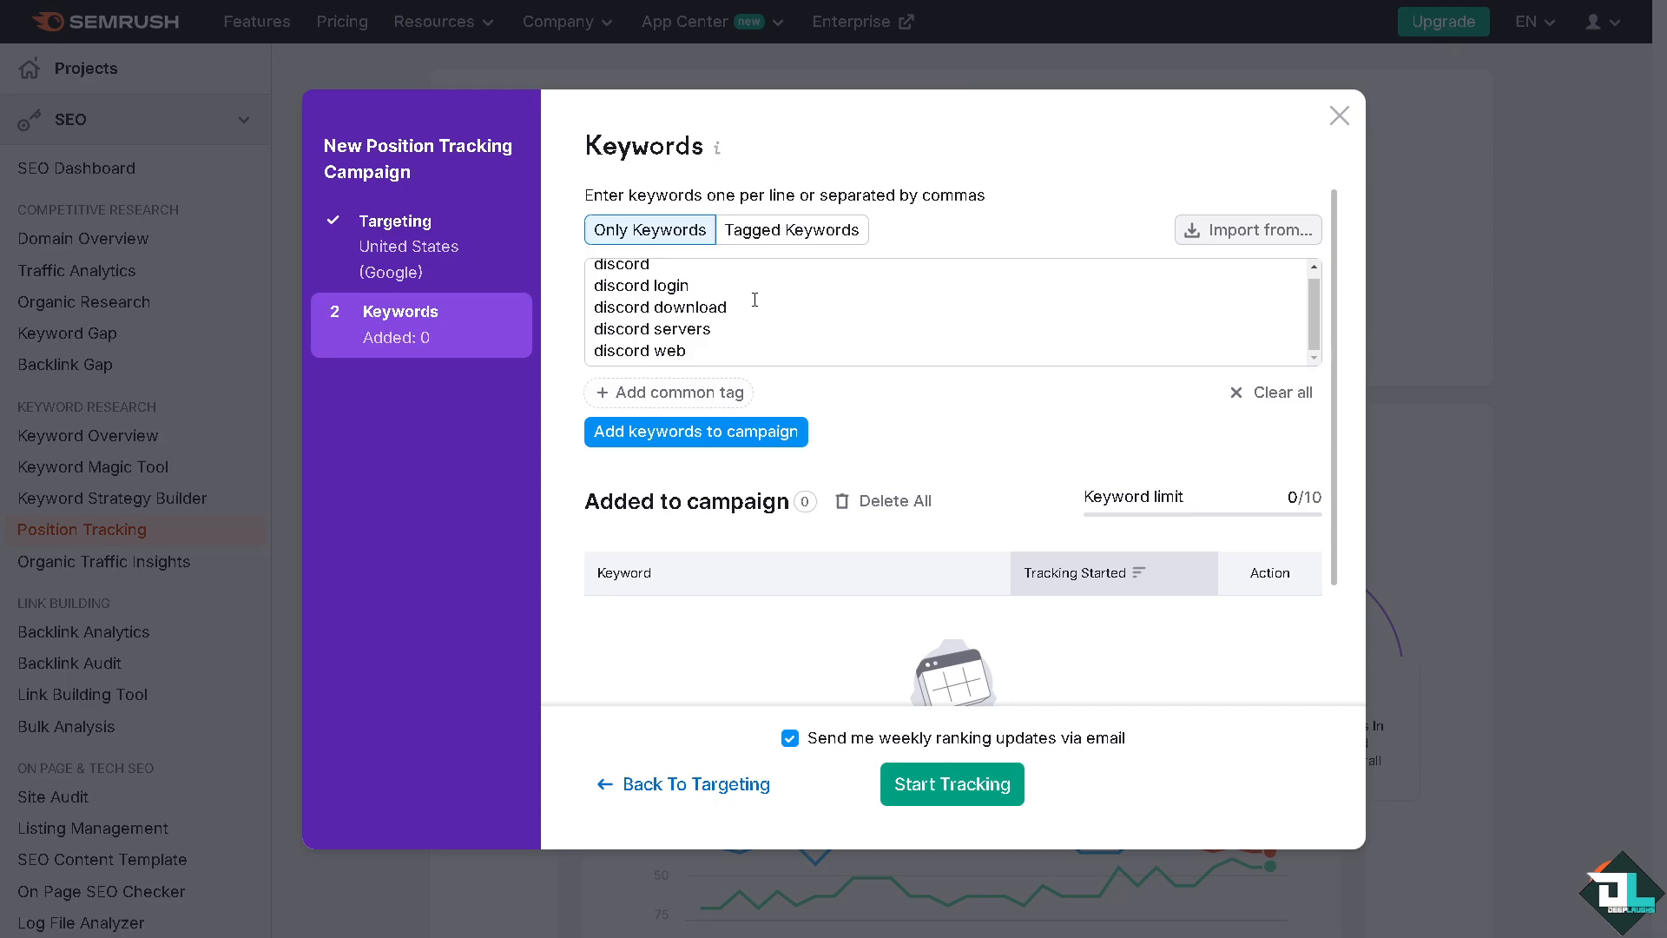
{"action": "scroll", "coordinate": [721, 312], "scroll_direction": "down", "scroll_amount": 3}
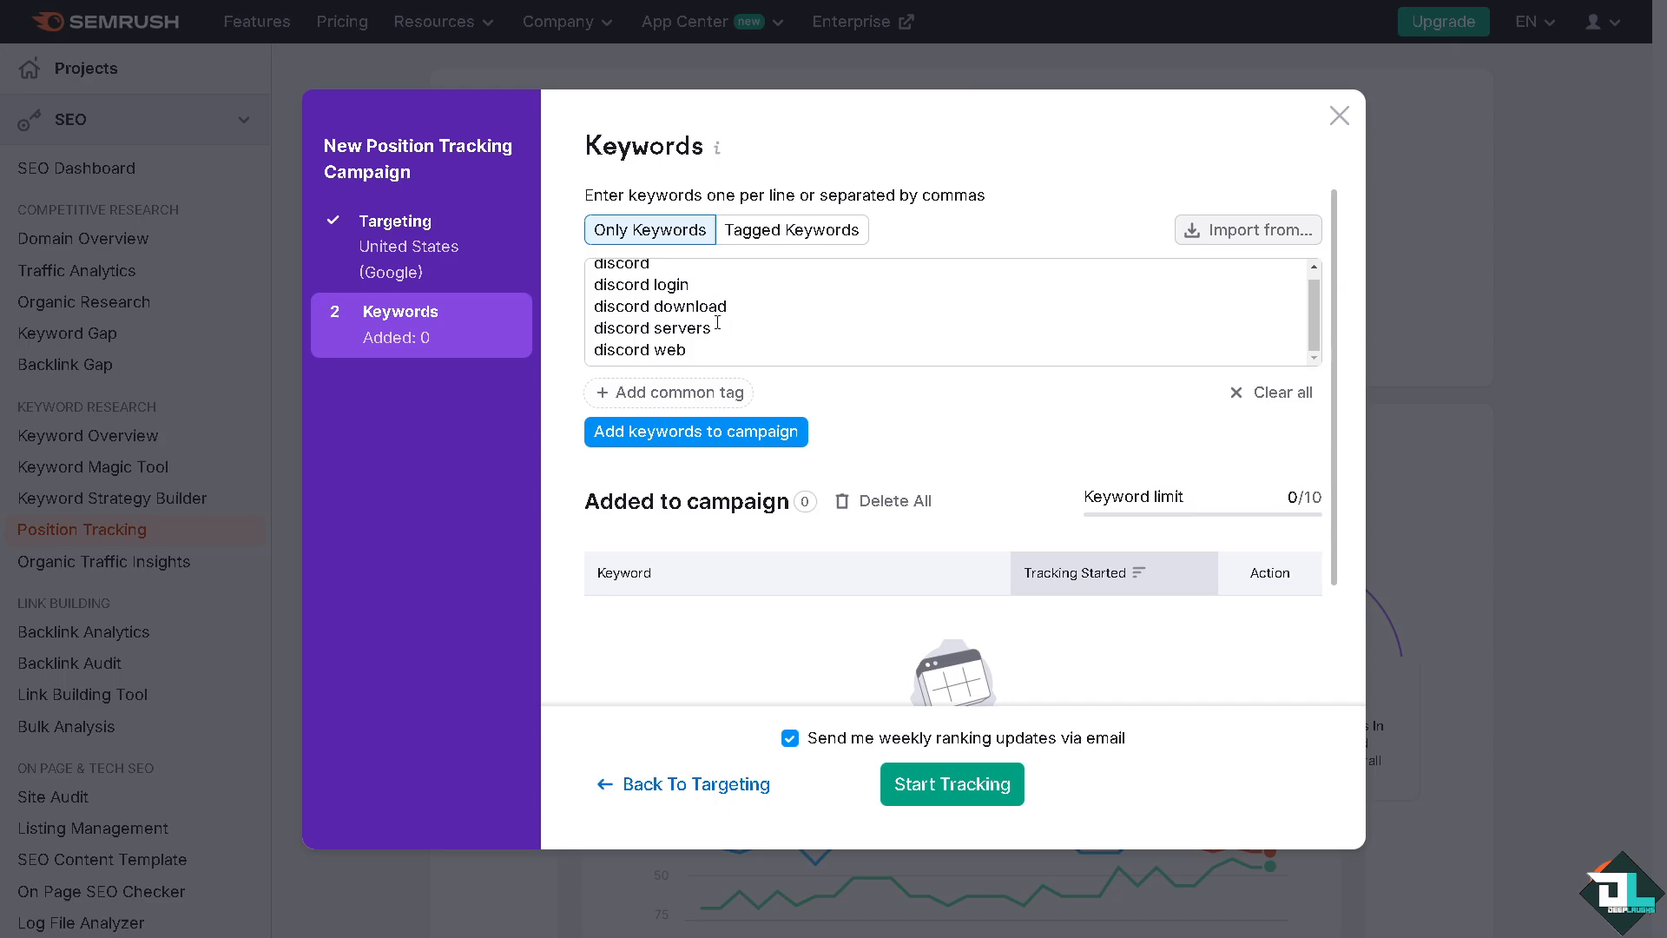
{"action": "scroll", "coordinate": [770, 313], "scroll_direction": "up", "scroll_amount": 5}
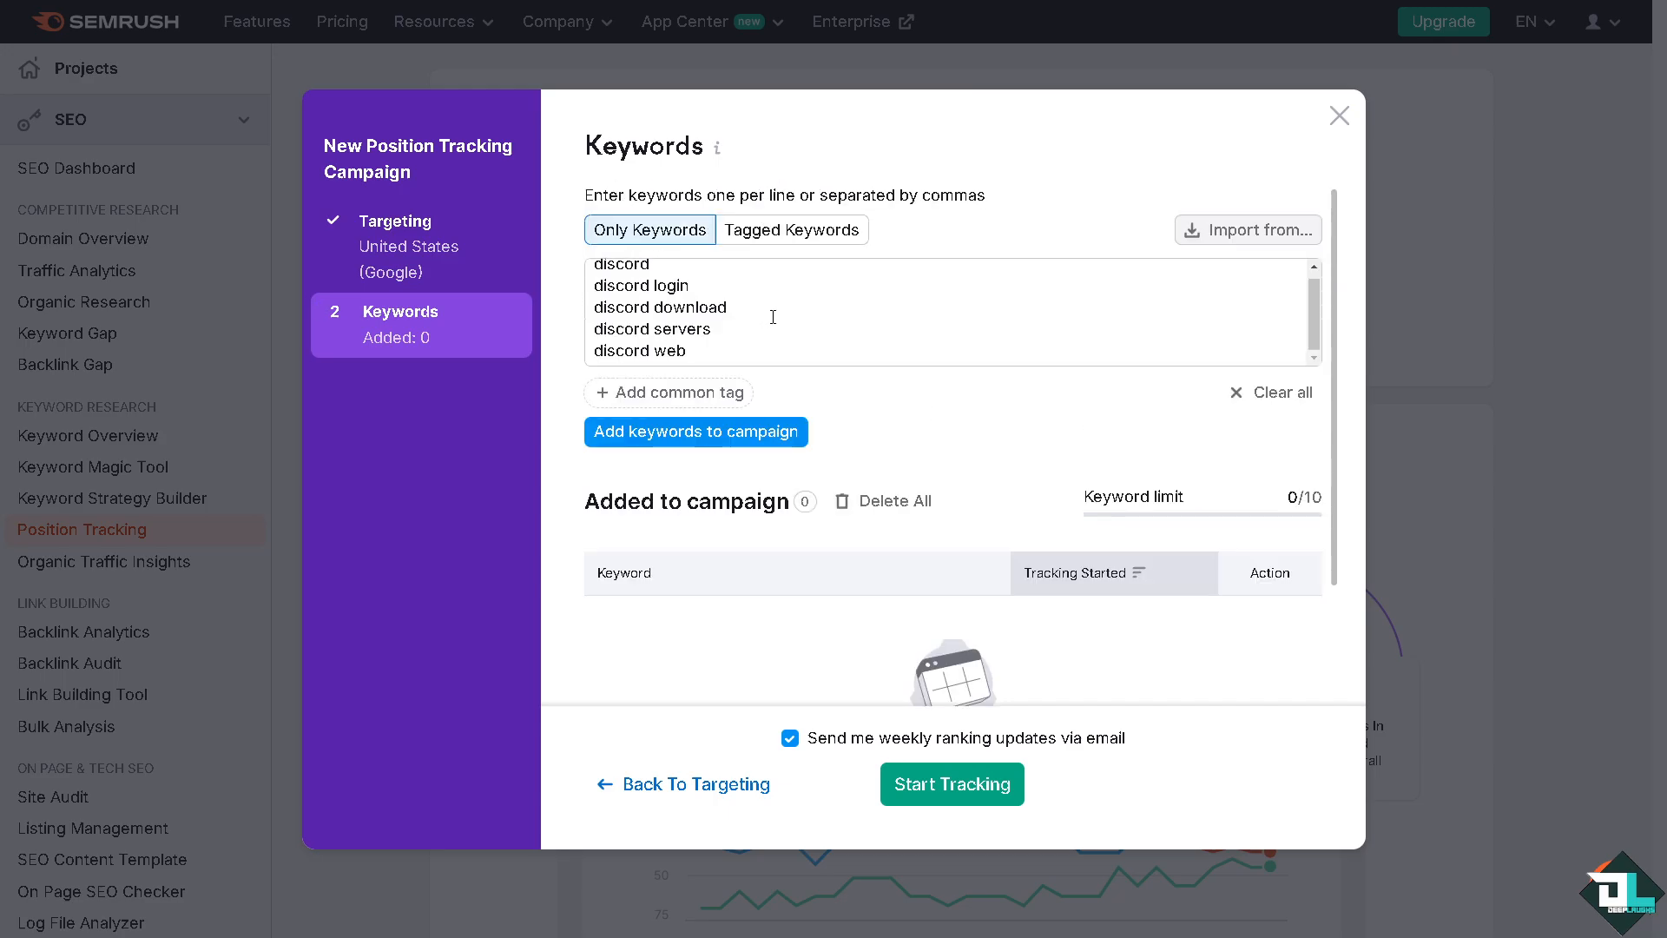
{"action": "left_click", "coordinate": [789, 230]}
{"action": "scroll", "coordinate": [689, 289], "scroll_direction": "down", "scroll_amount": 1}
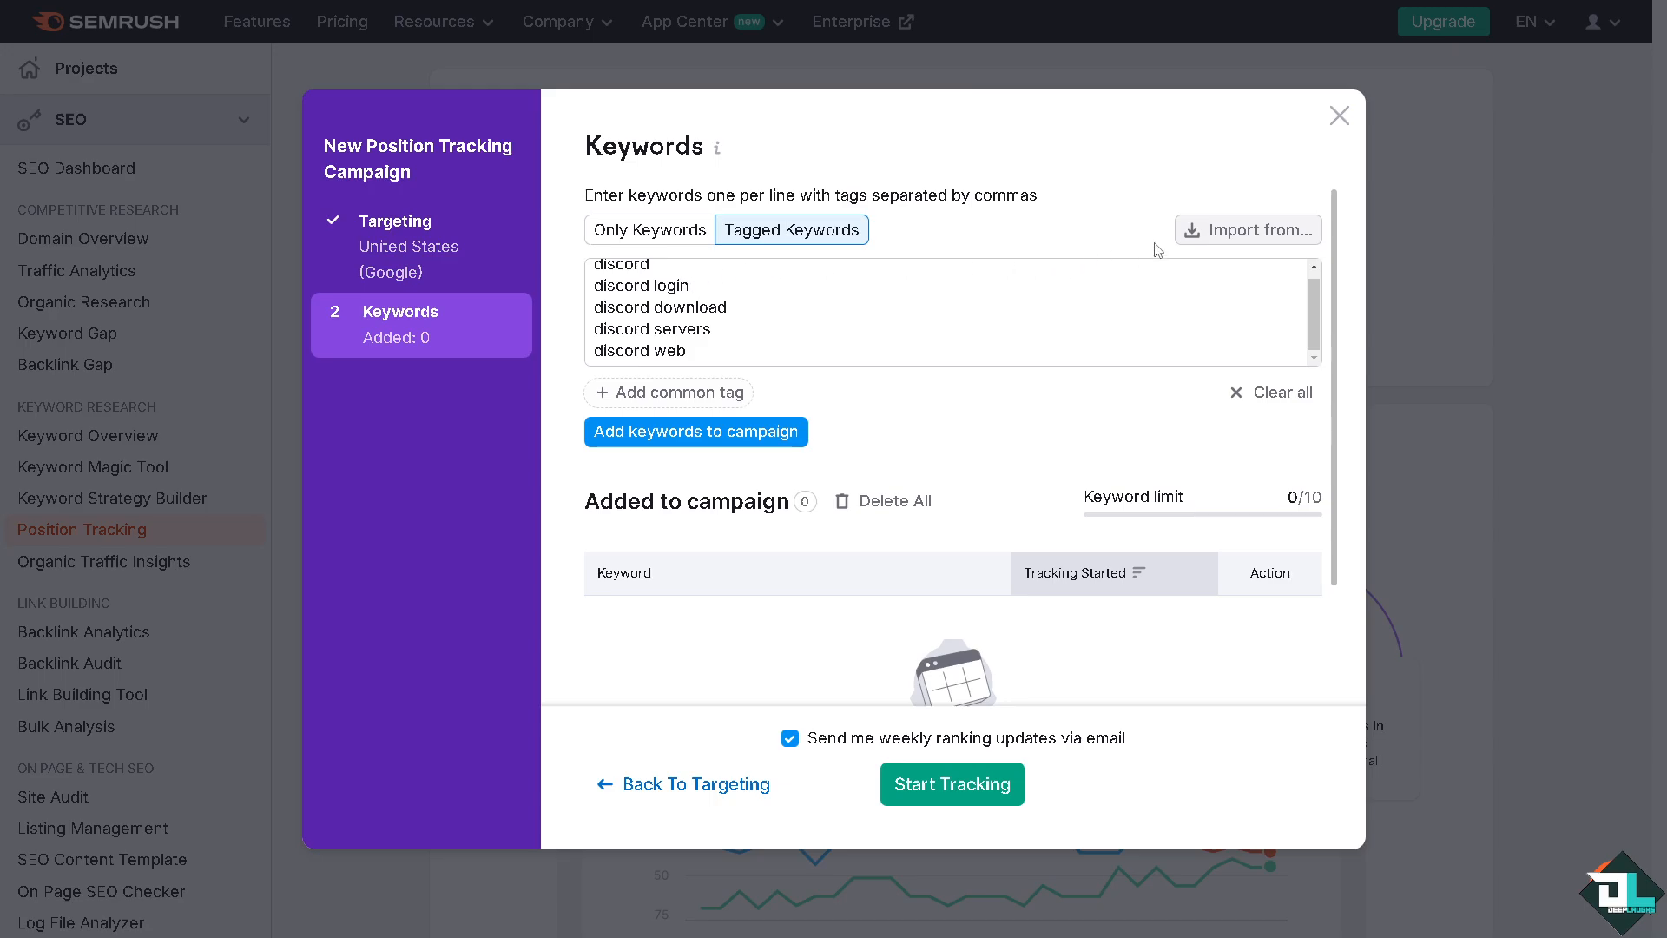
Open the keyword import from Semrush suggestions and examine the available source and domain options
{"action": "left_click", "coordinate": [1221, 244]}
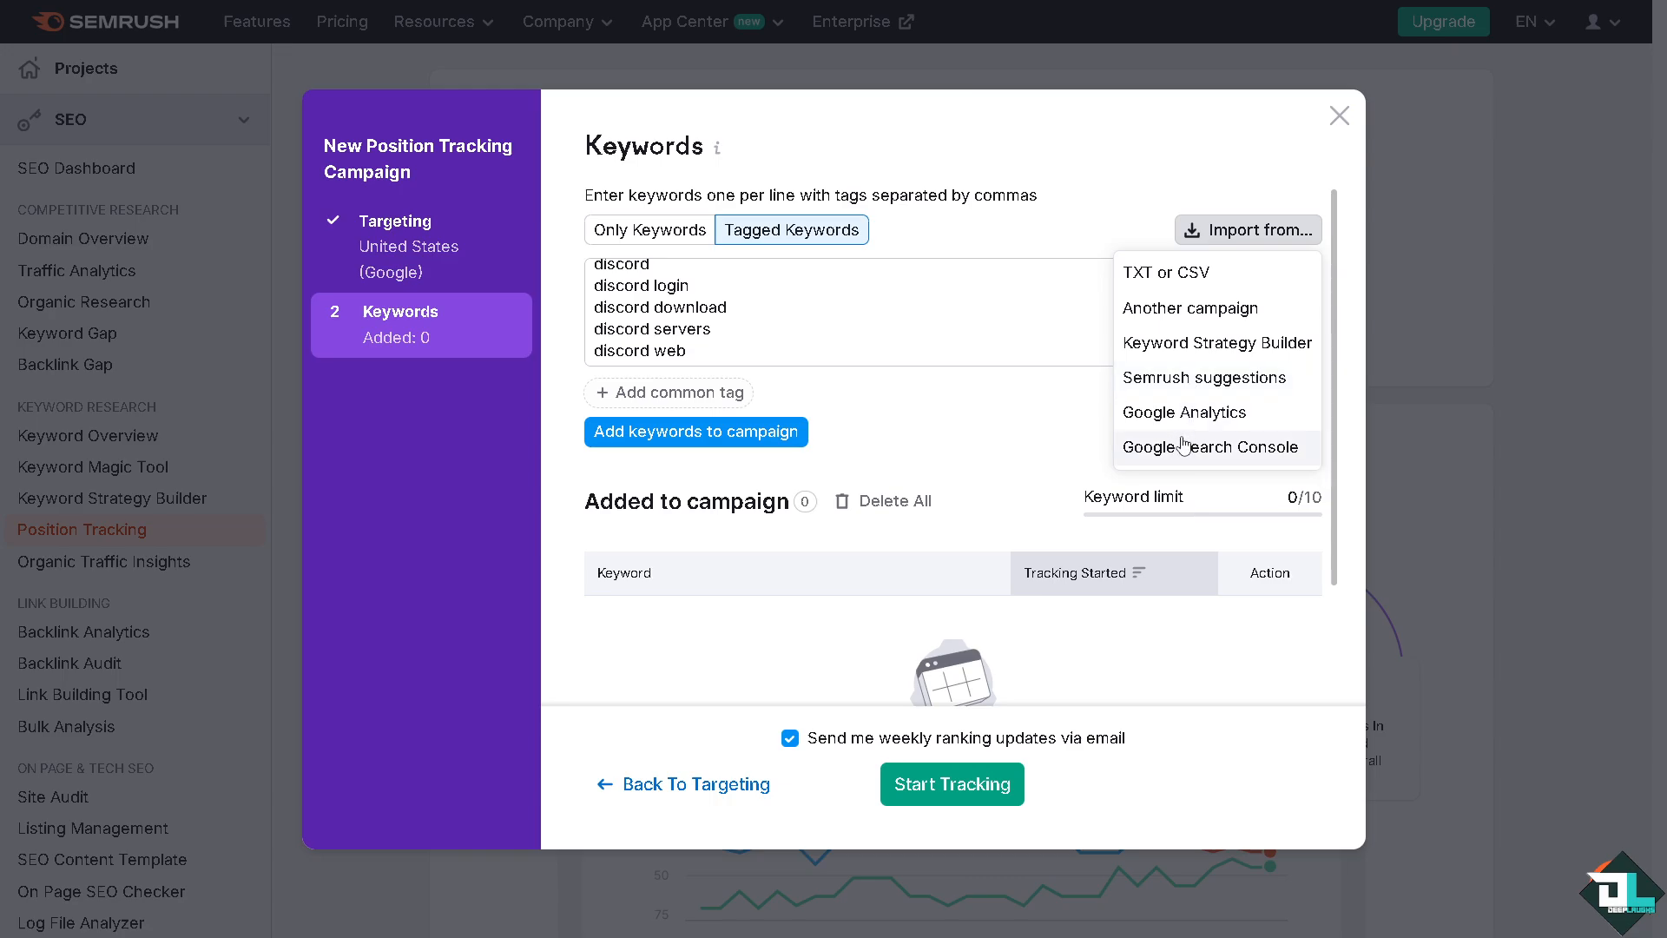
{"action": "left_click", "coordinate": [1189, 378]}
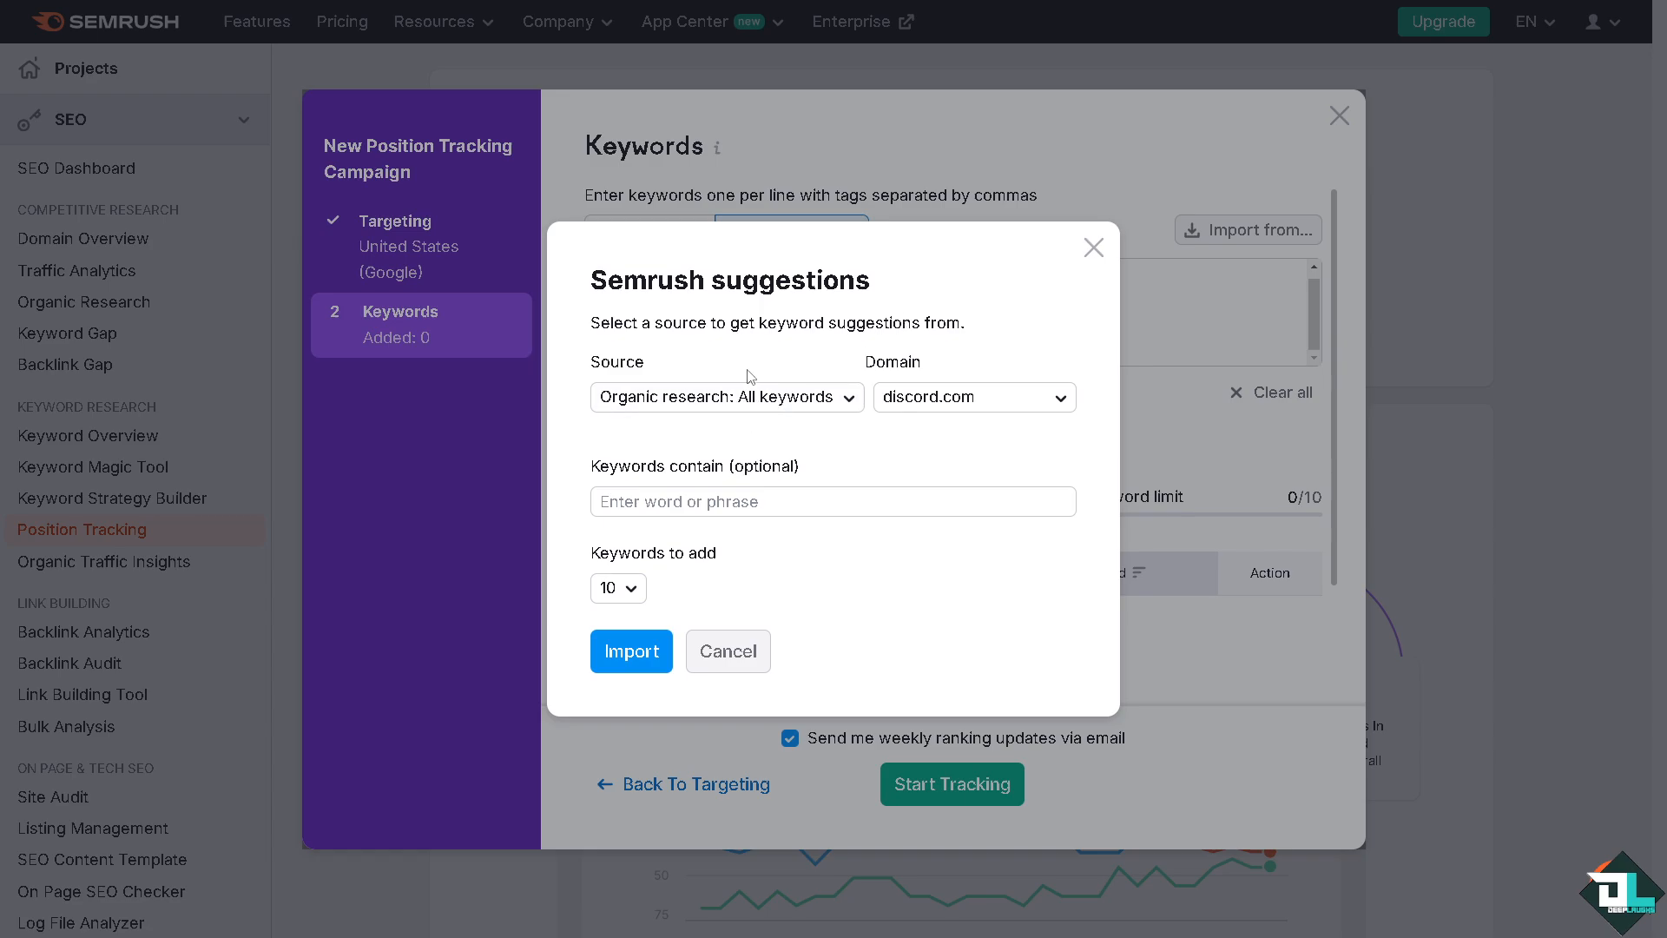
{"action": "left_click", "coordinate": [788, 399]}
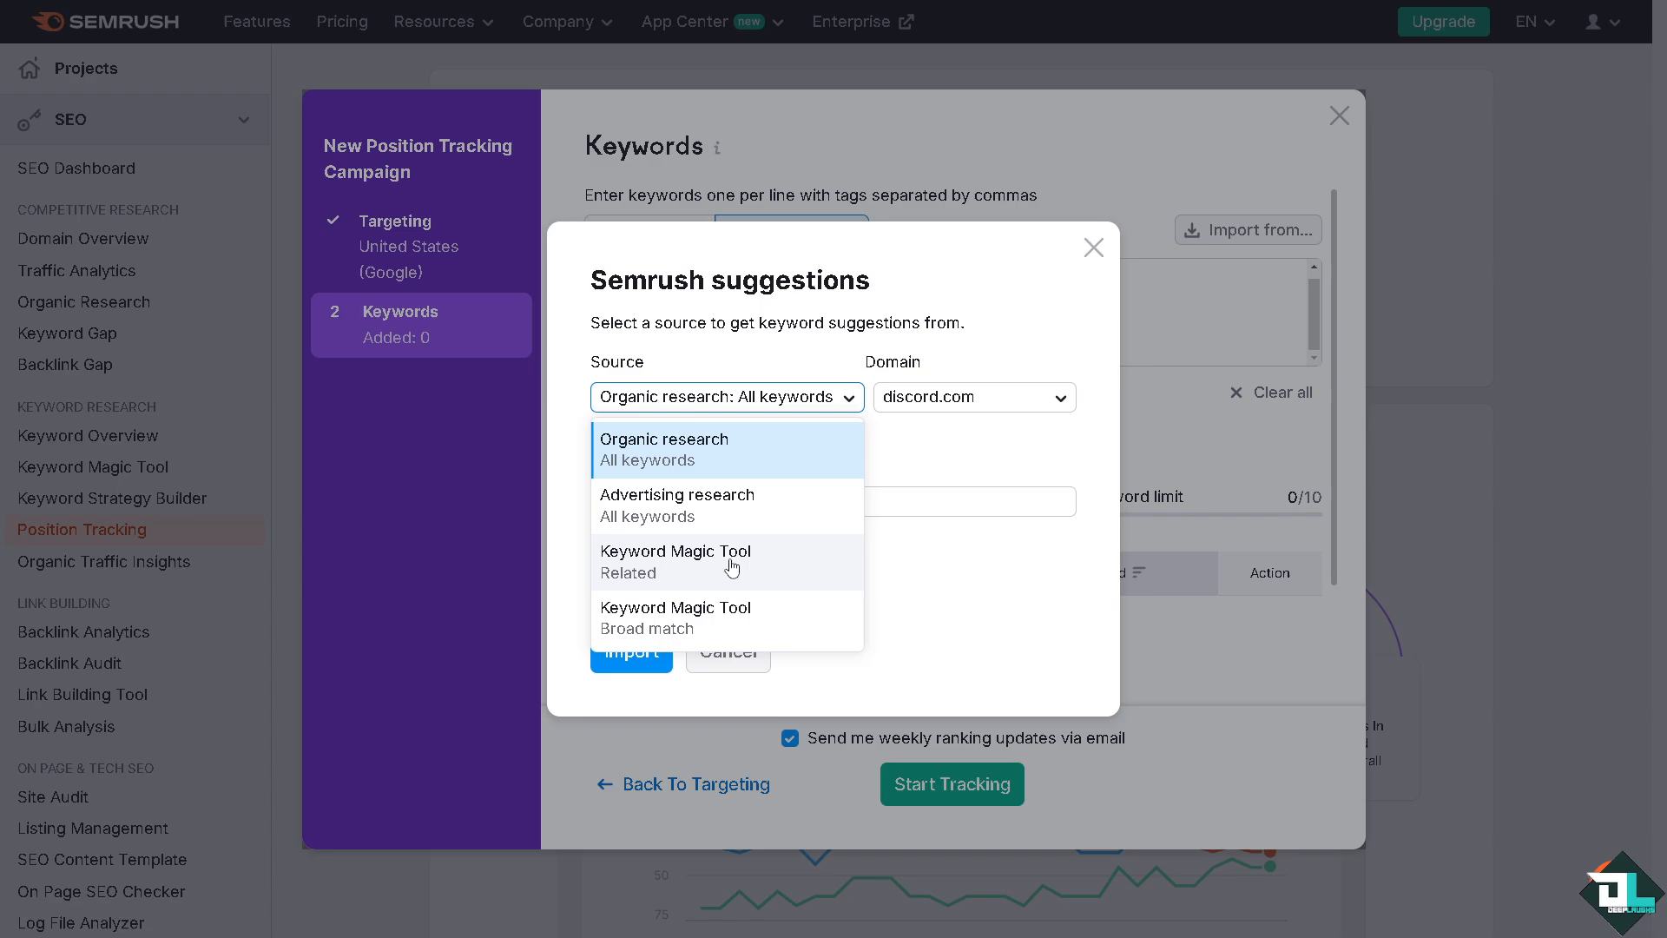
{"action": "left_click", "coordinate": [945, 565]}
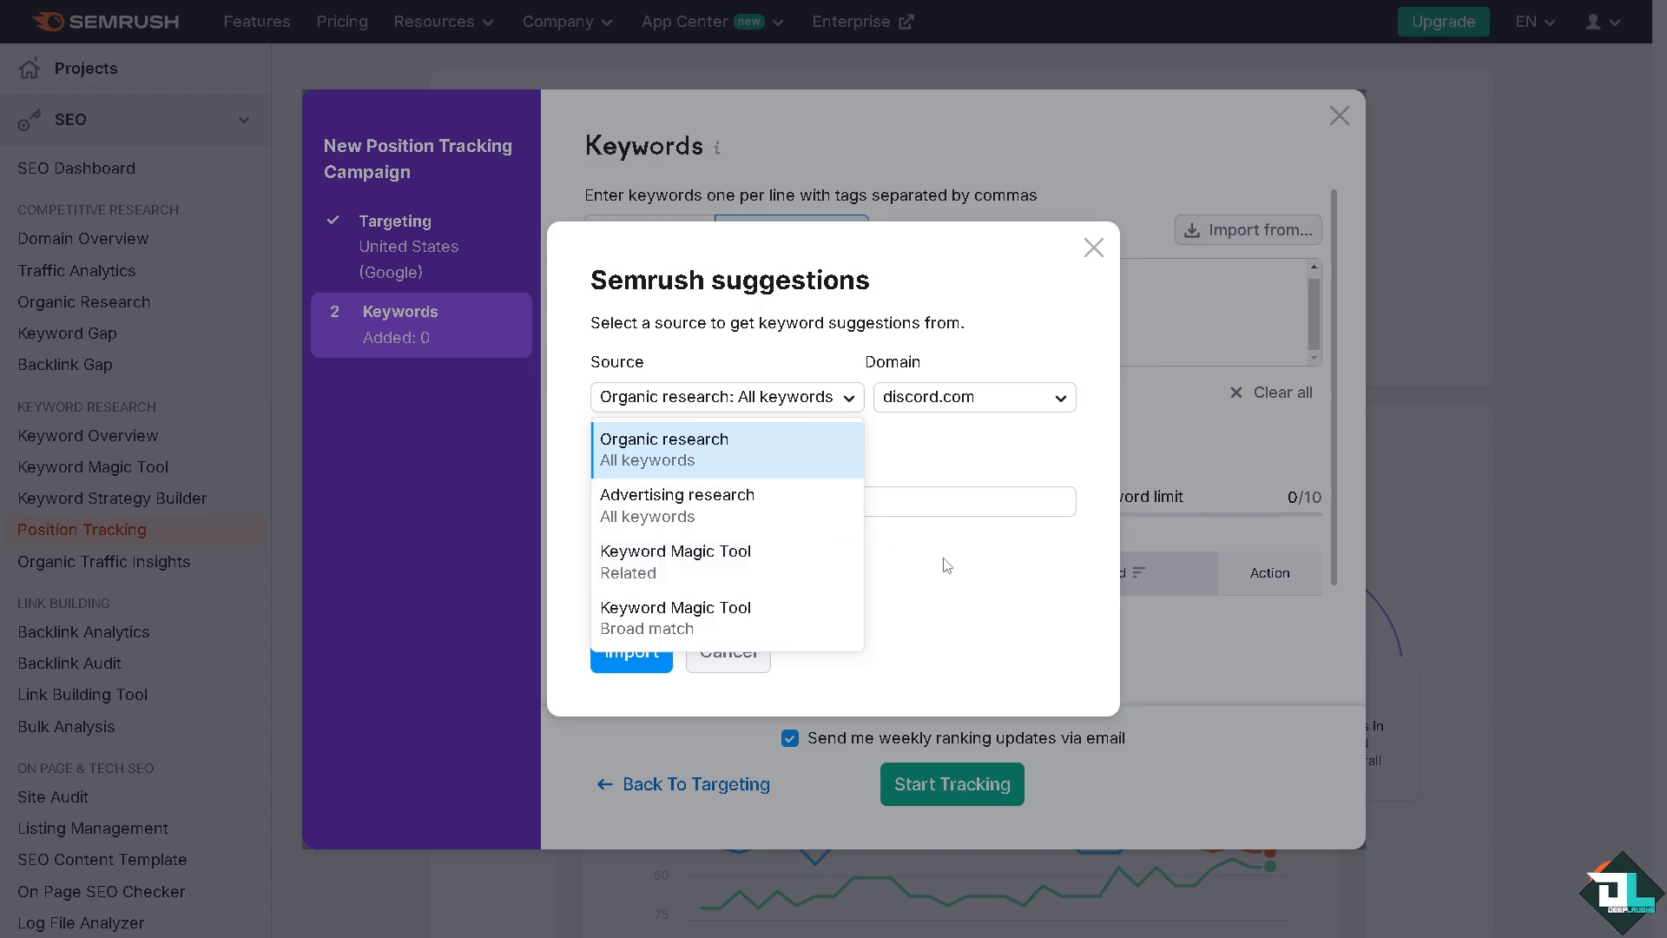
{"action": "left_click", "coordinate": [991, 406]}
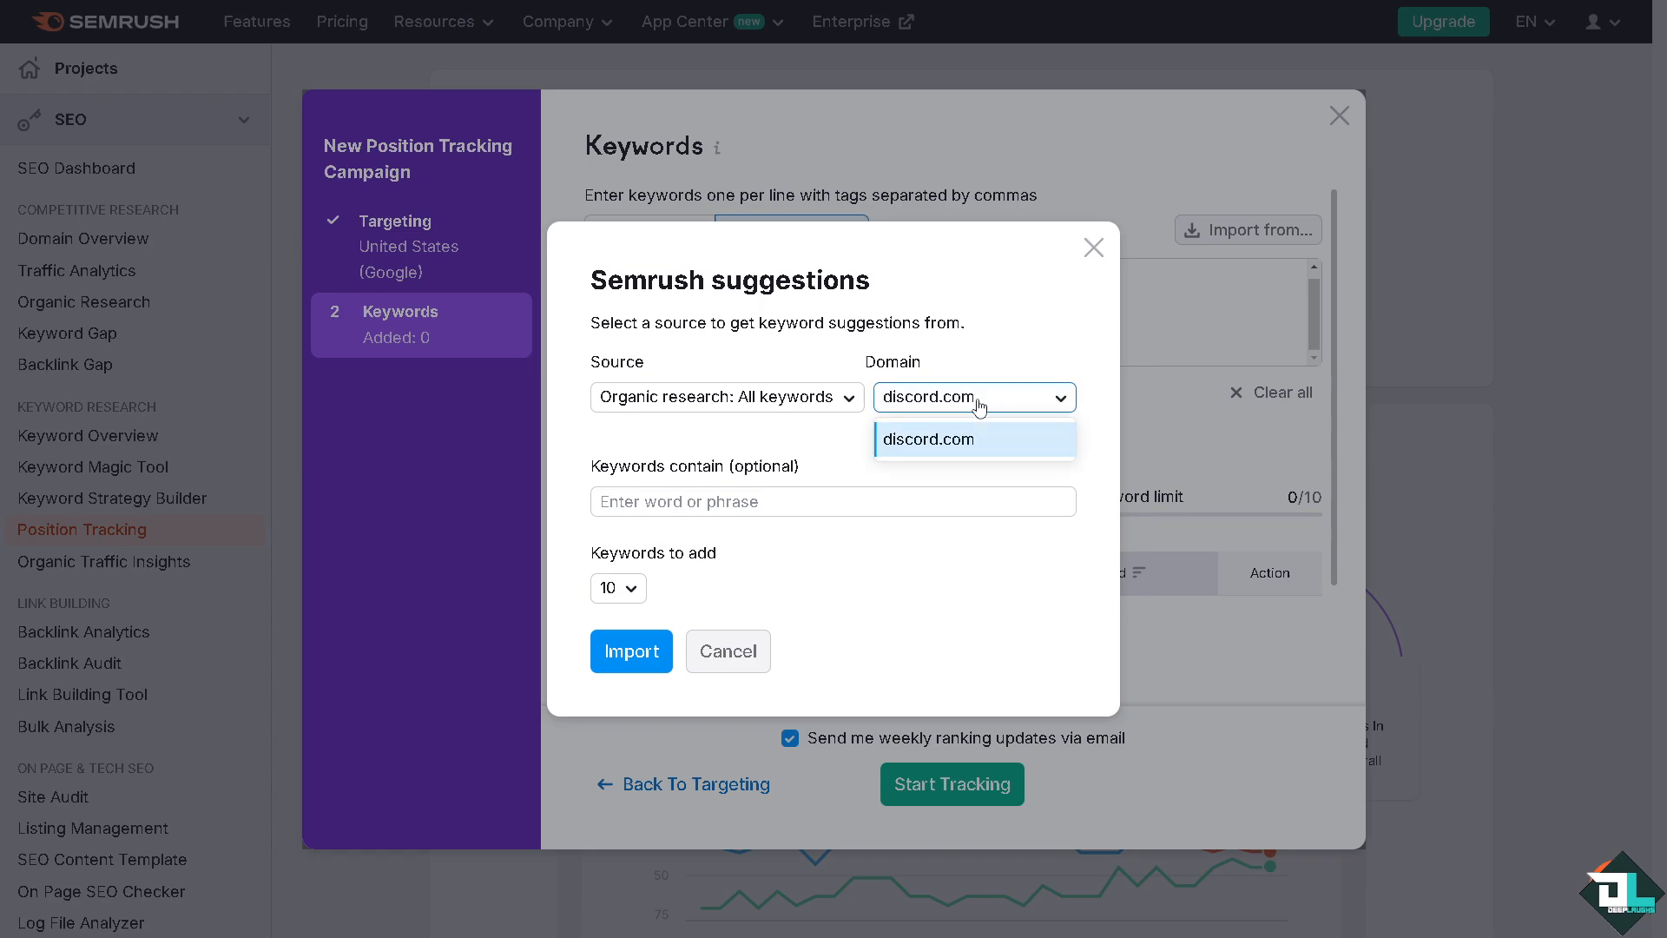
{"action": "left_click", "coordinate": [821, 401]}
{"action": "left_click", "coordinate": [821, 401]}
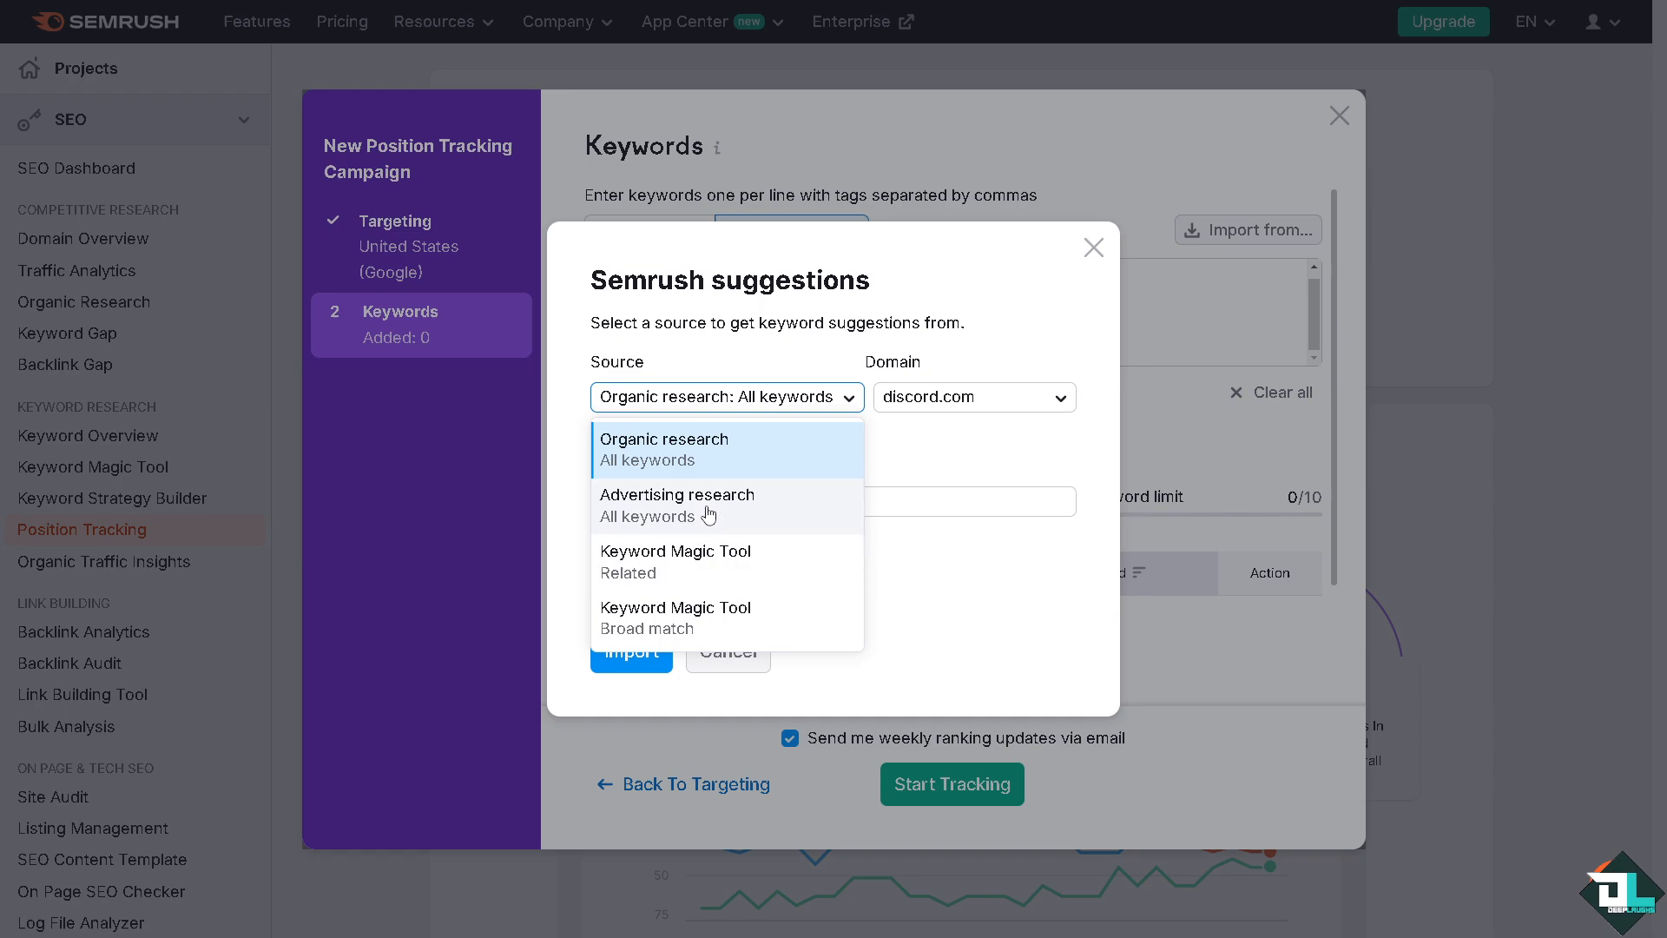
{"action": "left_click", "coordinate": [916, 550]}
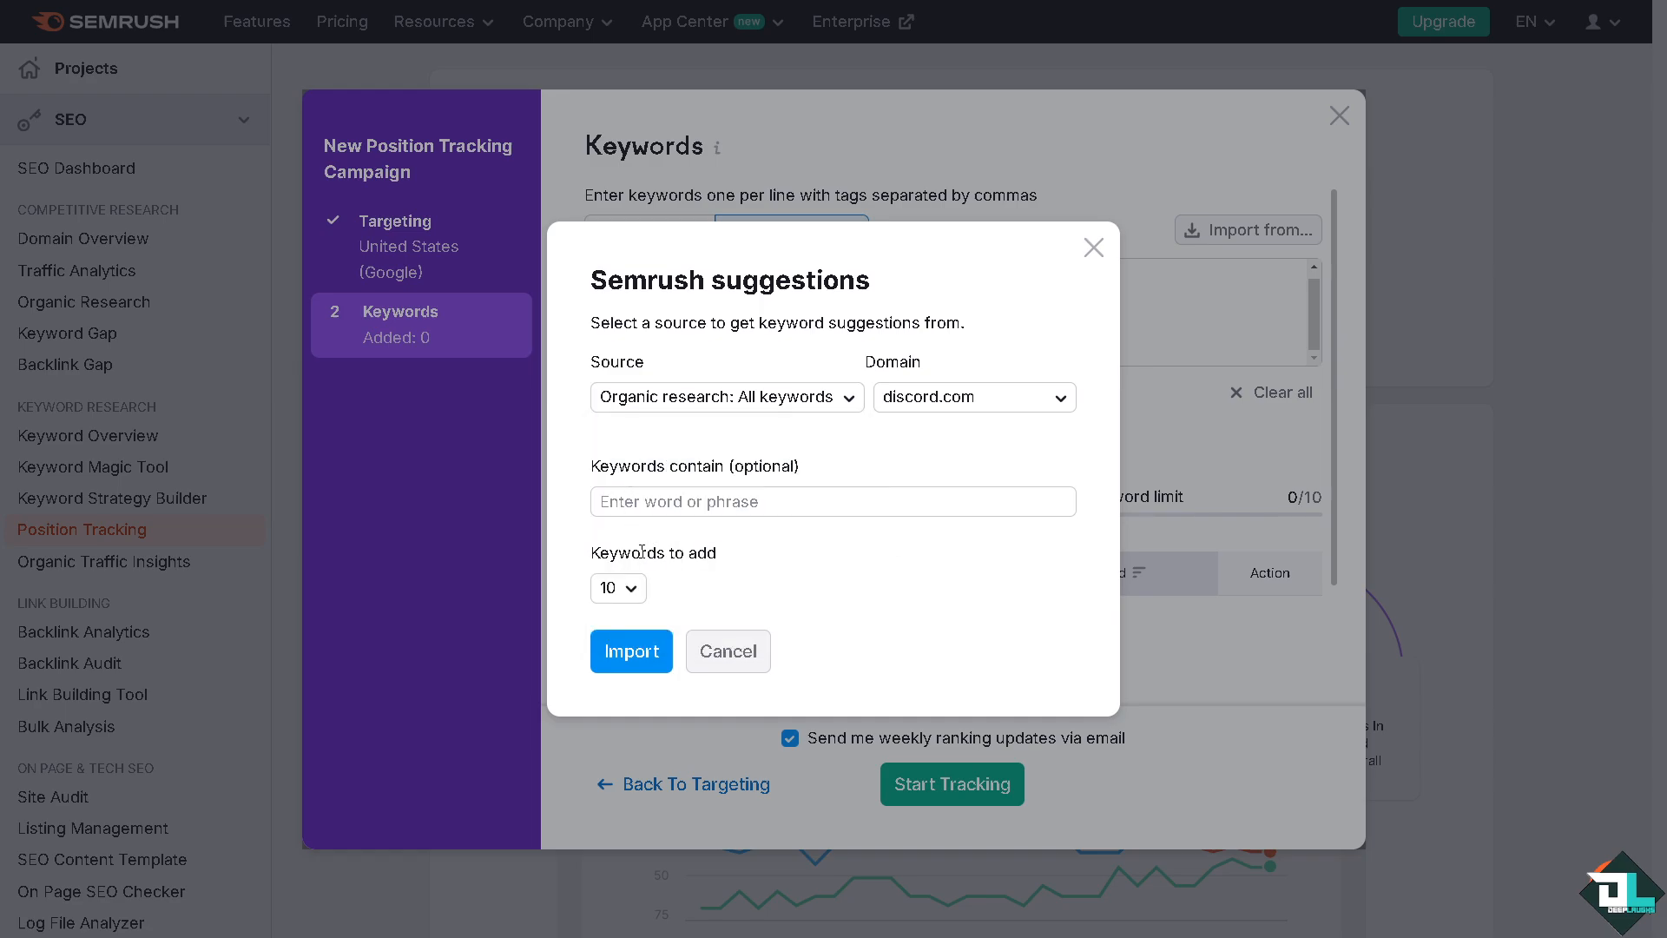
Set the number of keywords to add to 20 and import the suggestions
{"action": "left_click", "coordinate": [632, 588]}
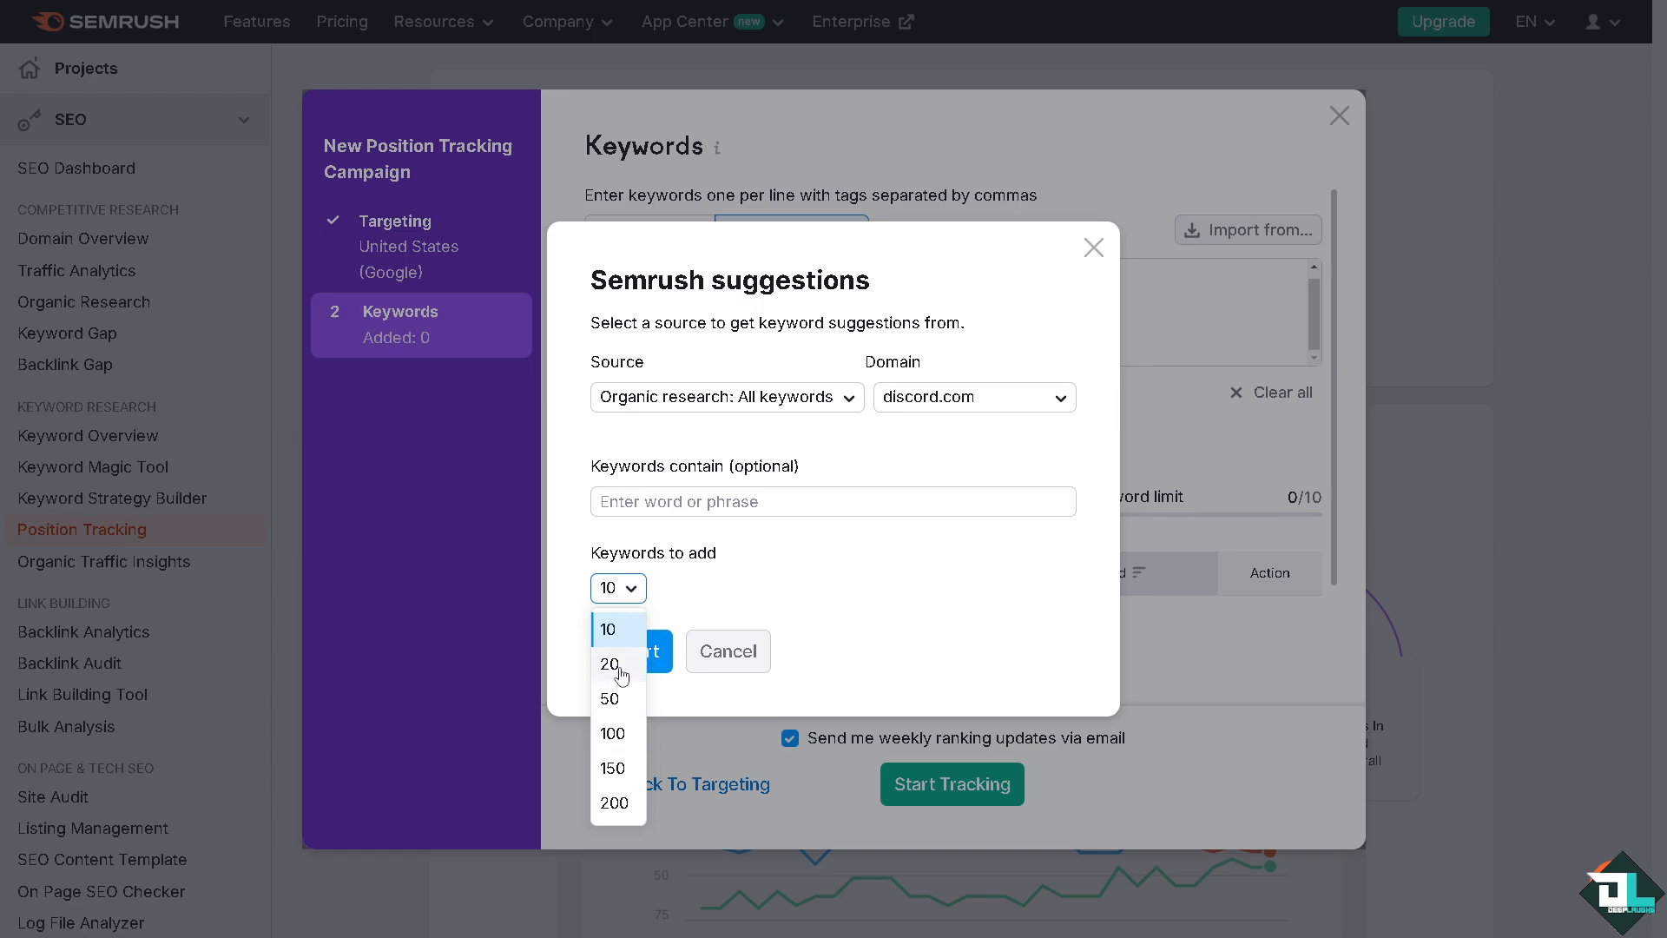
{"action": "left_click", "coordinate": [632, 592]}
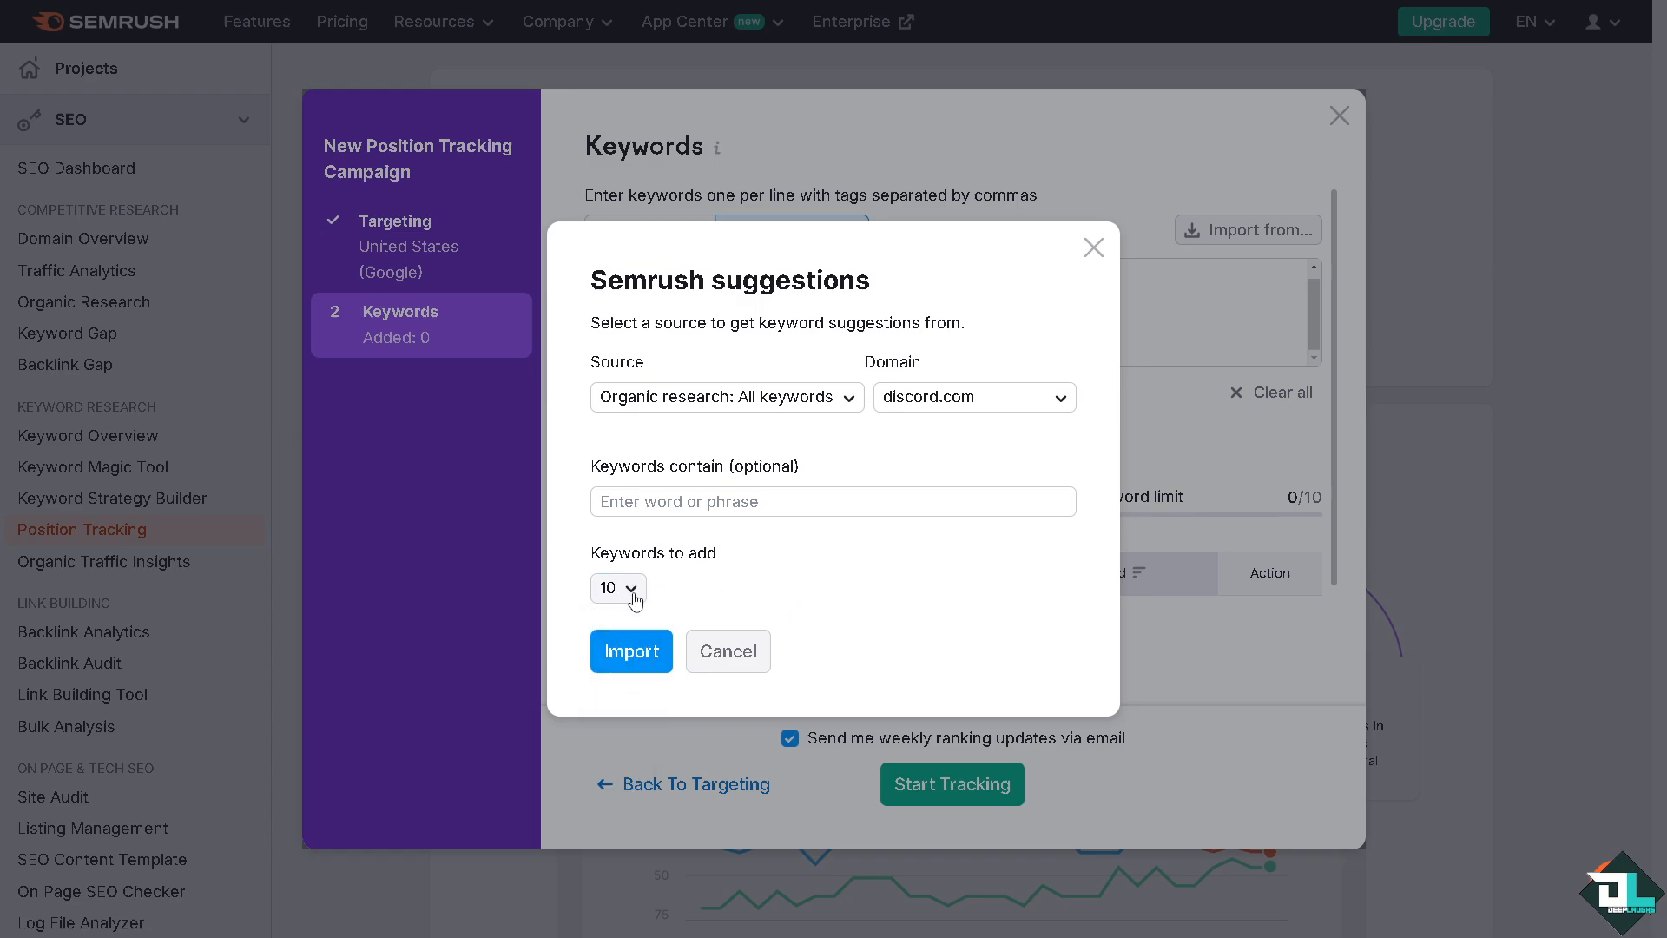
{"action": "left_click", "coordinate": [633, 592]}
{"action": "left_click", "coordinate": [618, 663]}
{"action": "left_click", "coordinate": [642, 651]}
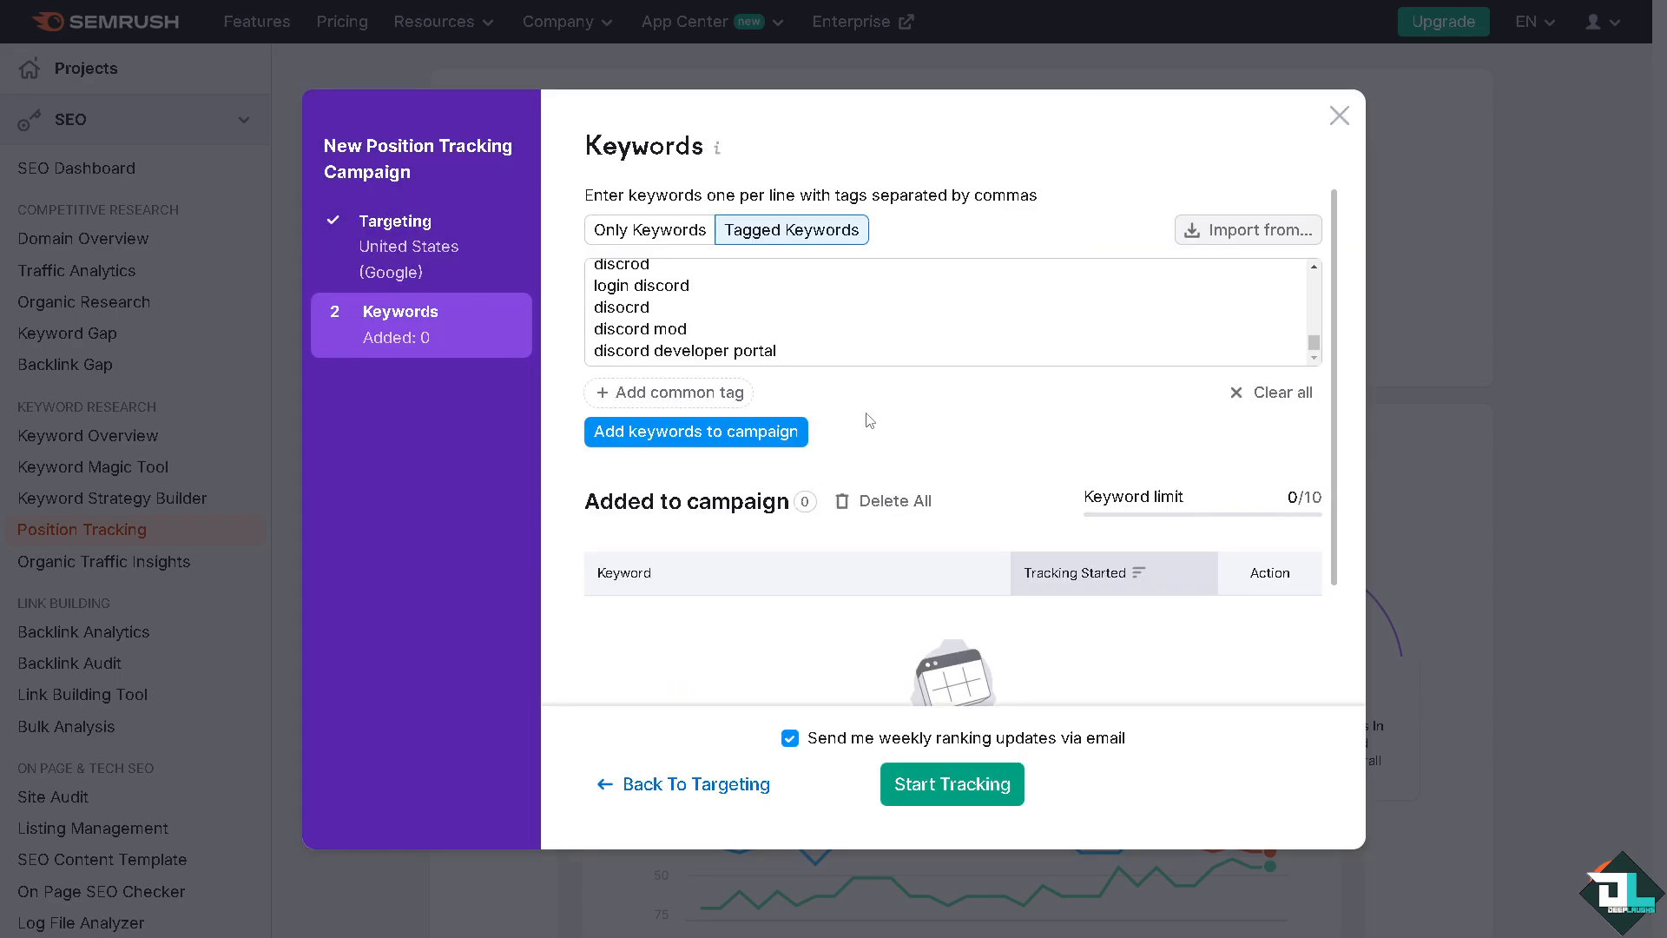
Switch the keyword entry mode to Only Keywords and try to start tracking the campaign with the imported keywords
{"action": "scroll", "coordinate": [869, 420], "scroll_direction": "down", "scroll_amount": 1}
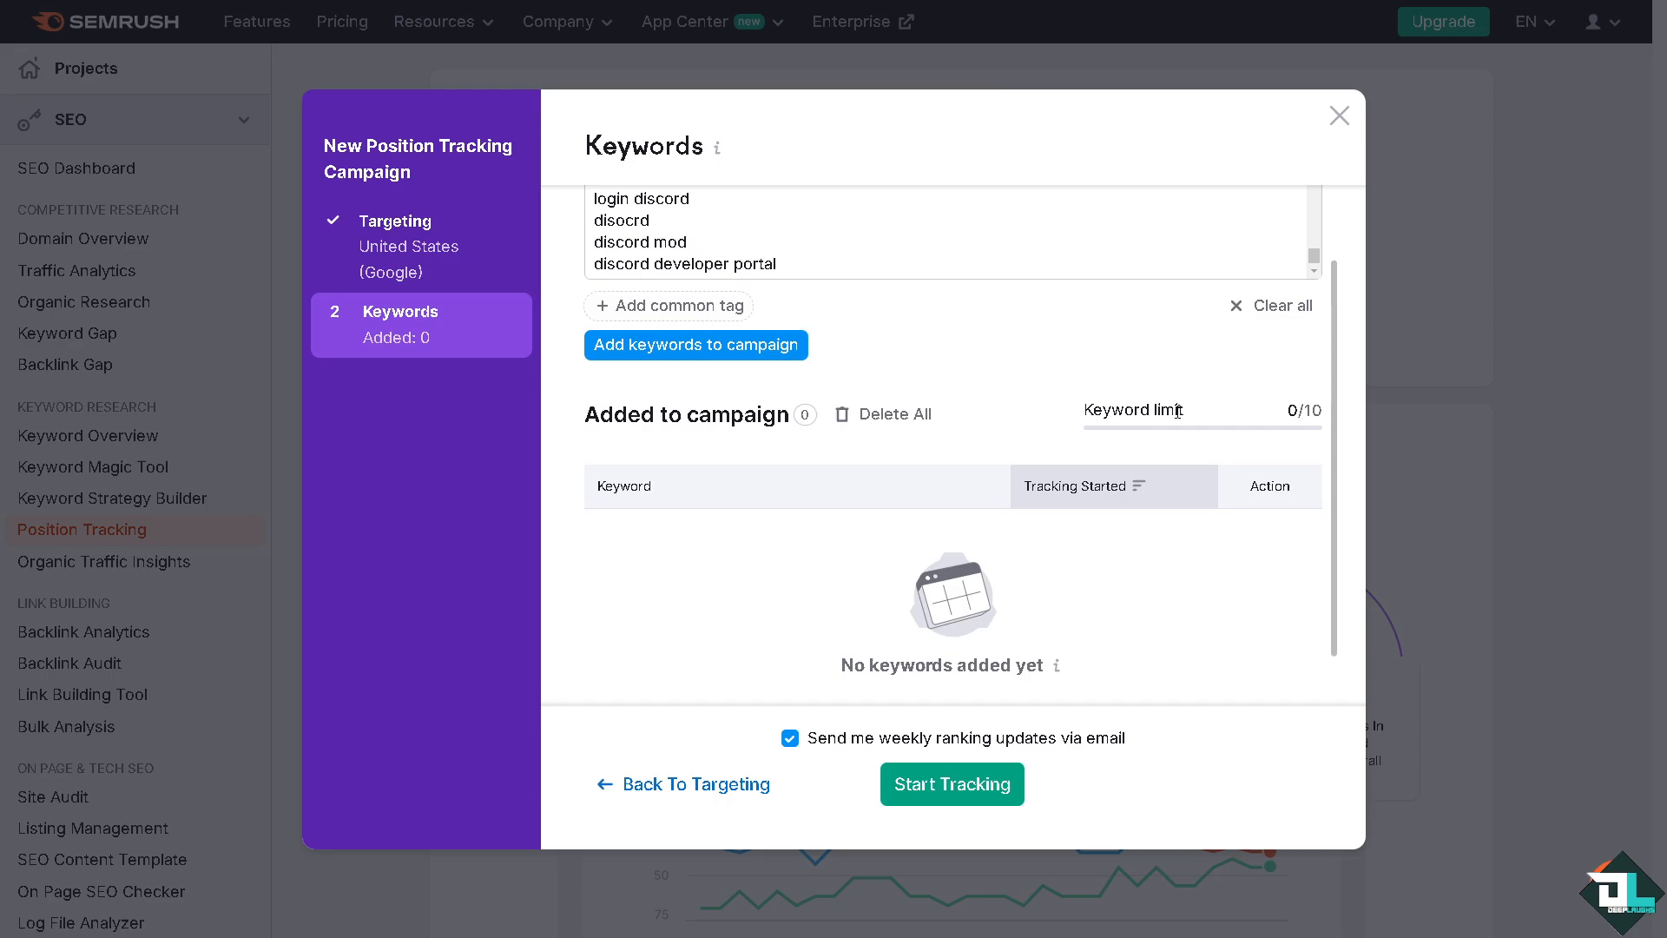
{"action": "scroll", "coordinate": [1176, 410], "scroll_direction": "down", "scroll_amount": 1}
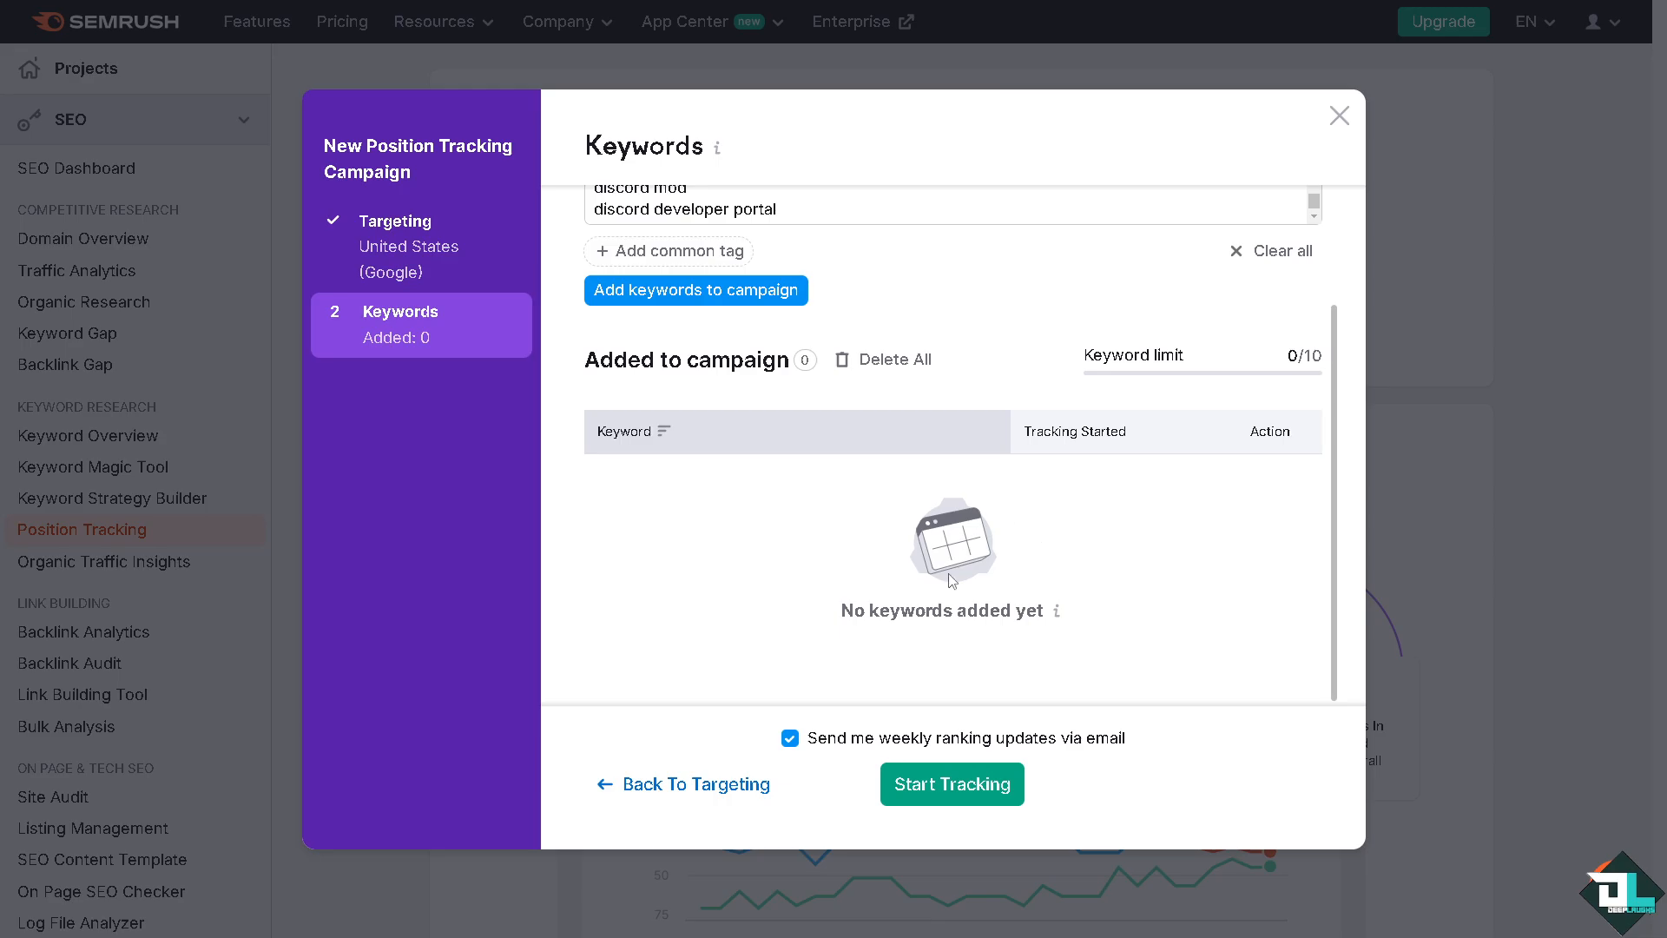
{"action": "scroll", "coordinate": [951, 603], "scroll_direction": "up", "scroll_amount": 3}
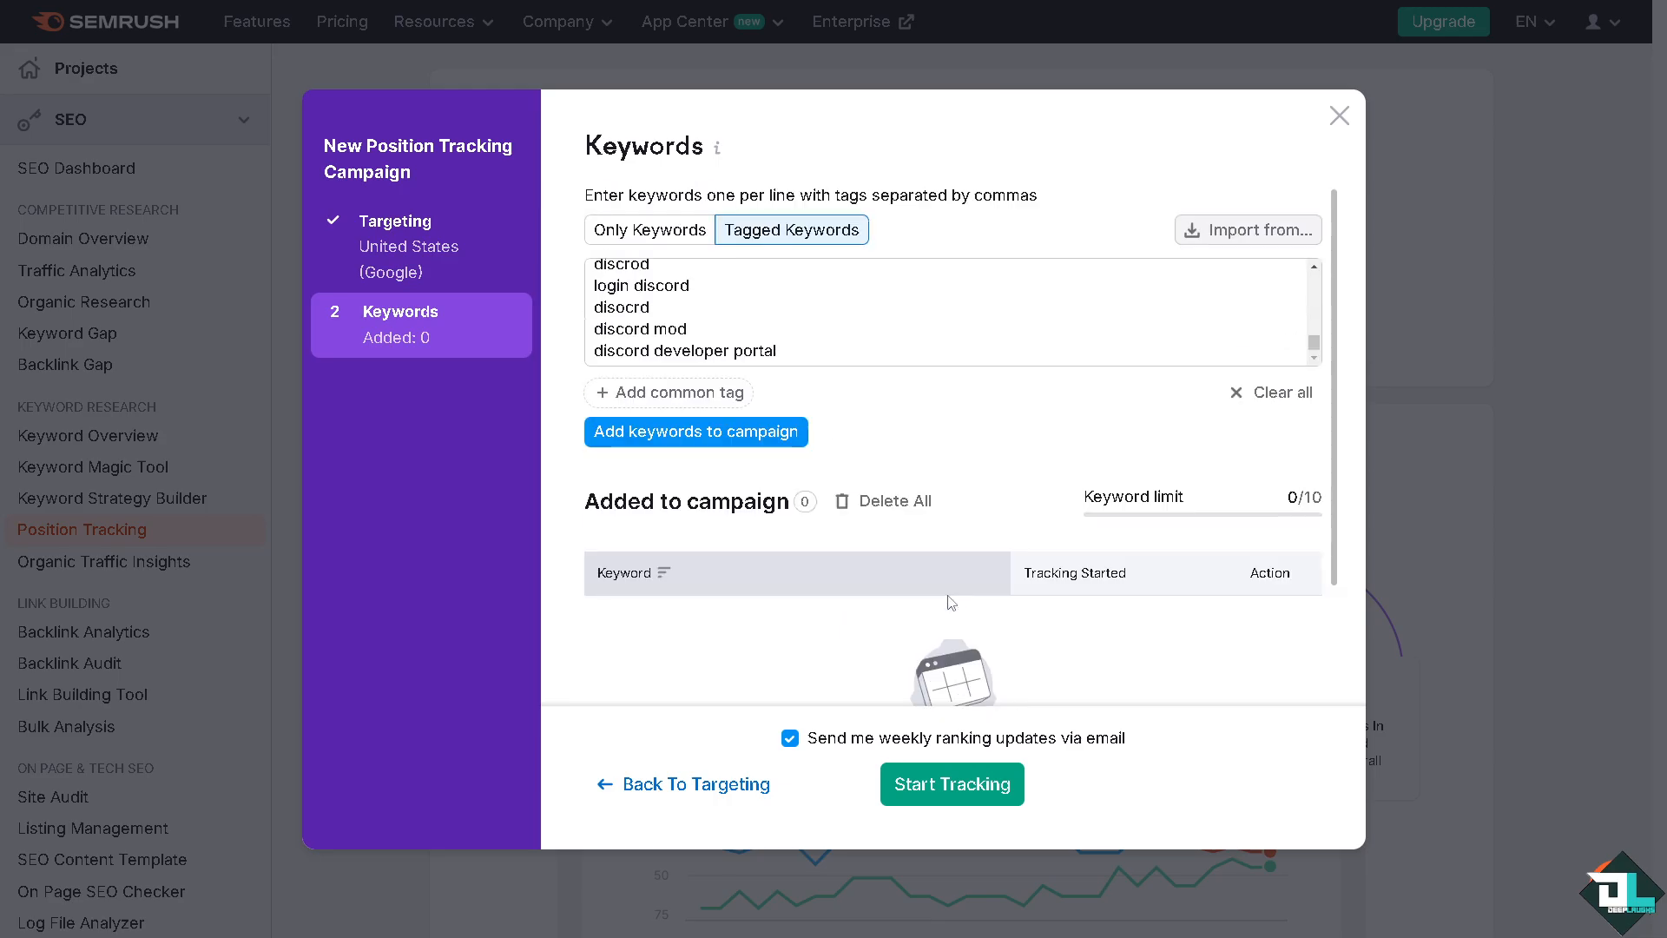
{"action": "left_click", "coordinate": [649, 280]}
{"action": "left_click", "coordinate": [651, 229]}
{"action": "scroll", "coordinate": [953, 715], "scroll_direction": "down", "scroll_amount": 3}
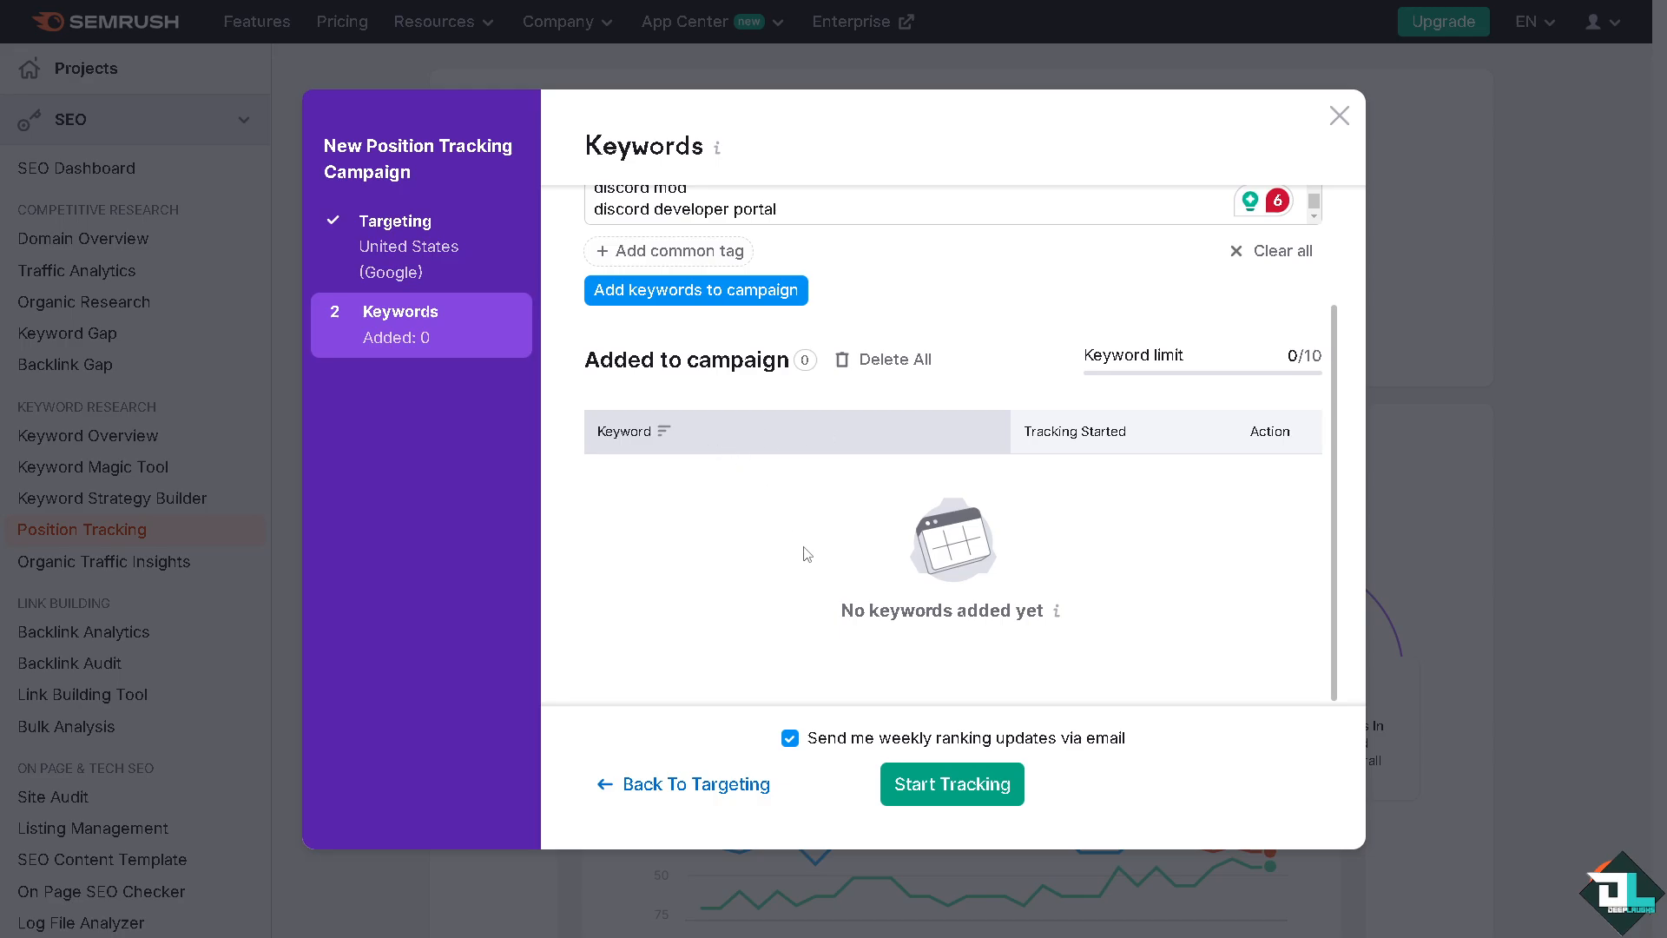
{"action": "left_click", "coordinate": [971, 775]}
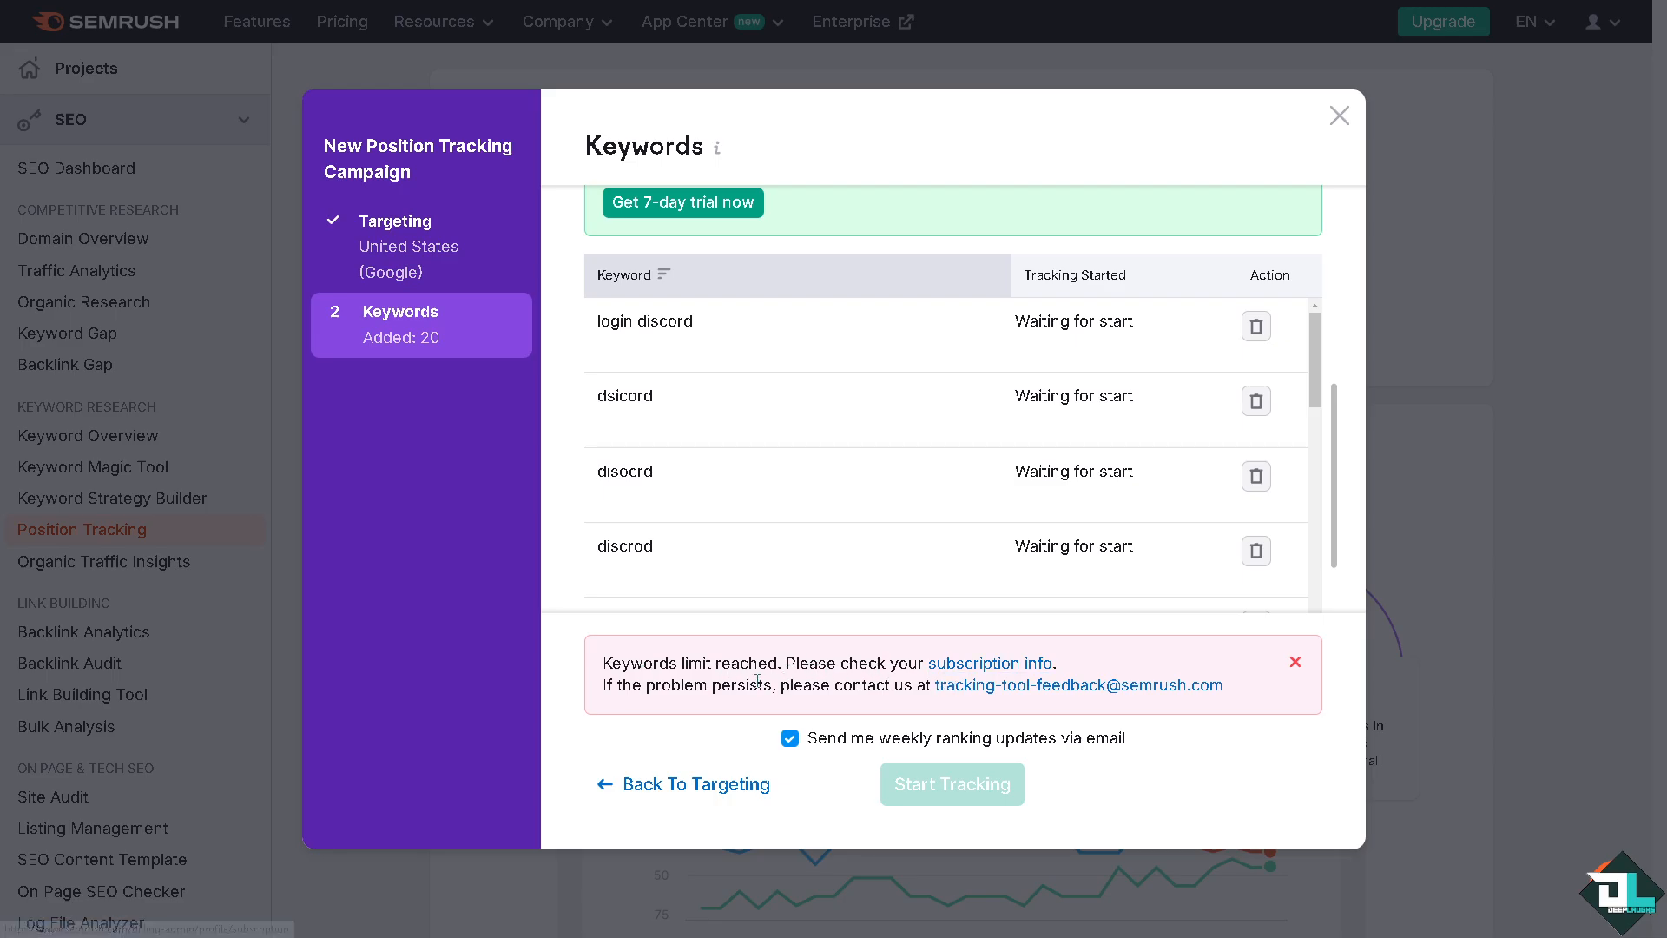
Examine the keyword limit and the list of keywords added to the campaign
{"action": "scroll", "coordinate": [800, 529], "scroll_direction": "up", "scroll_amount": 2}
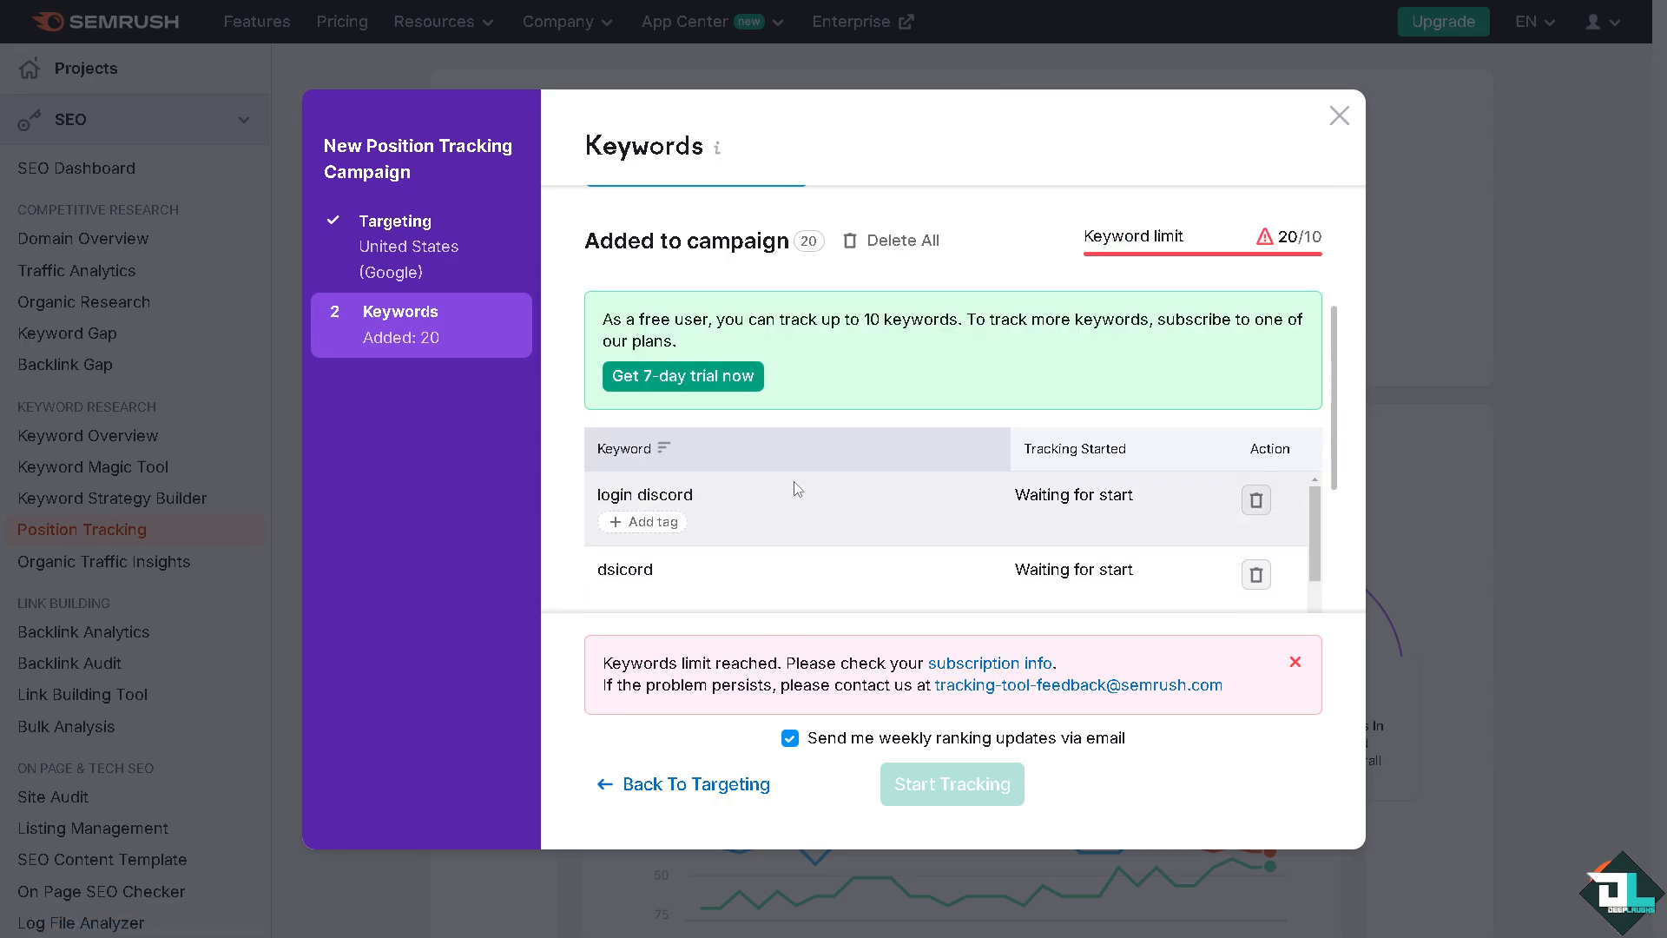
{"action": "scroll", "coordinate": [876, 382], "scroll_direction": "down", "scroll_amount": 5}
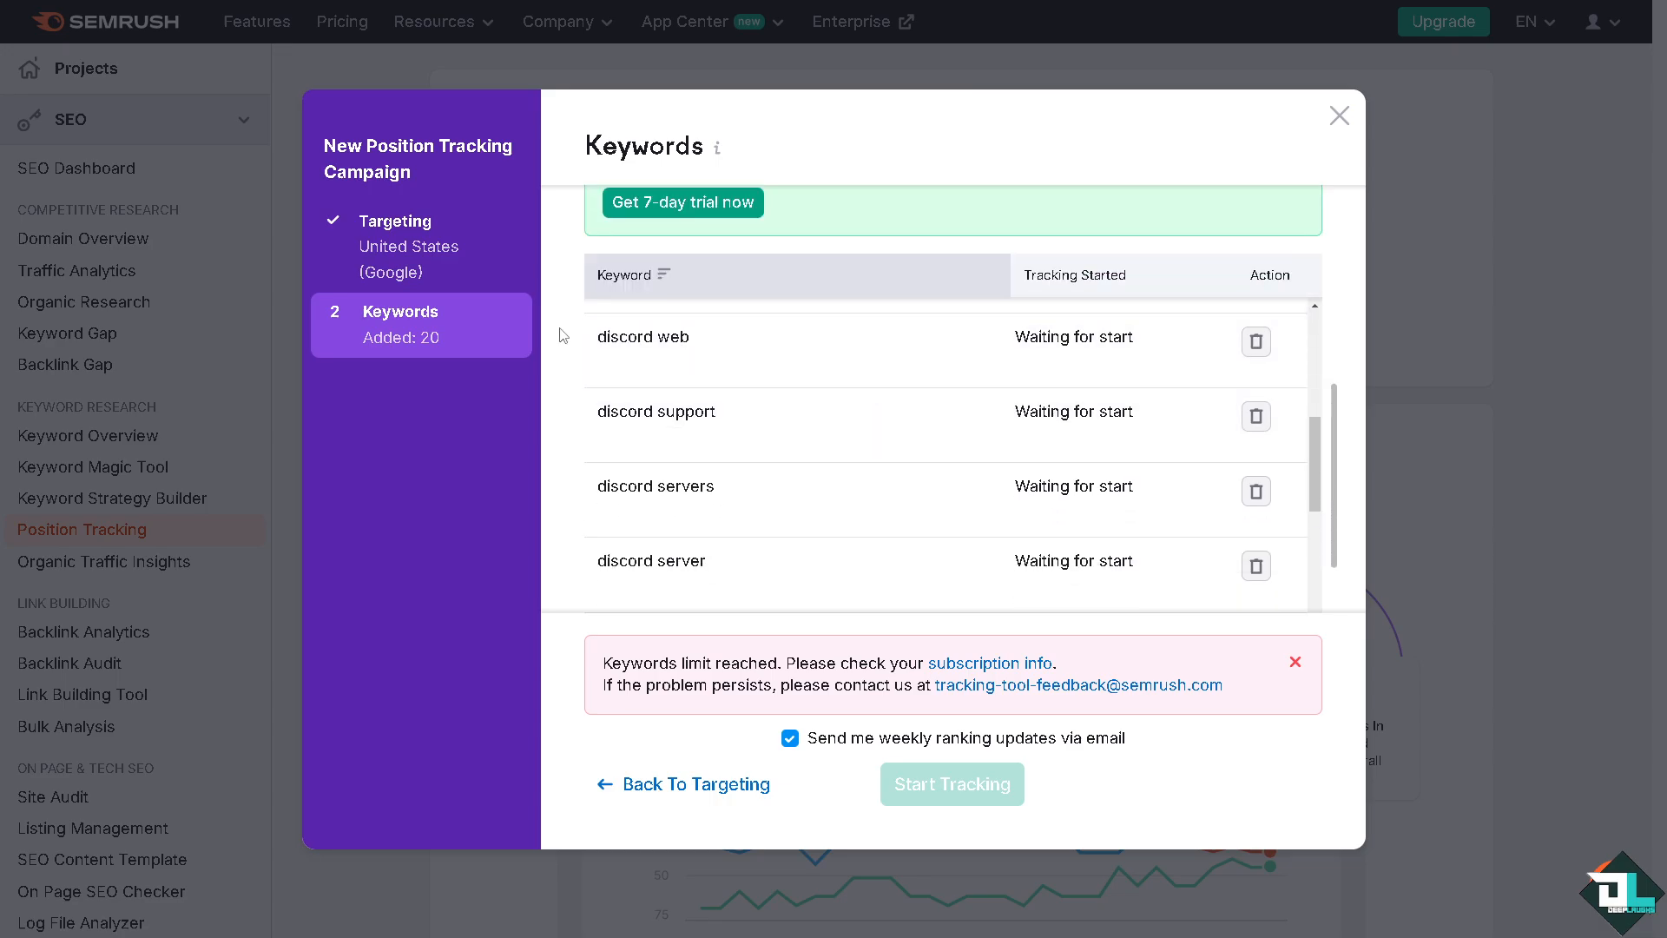
{"action": "left_click", "coordinate": [436, 343]}
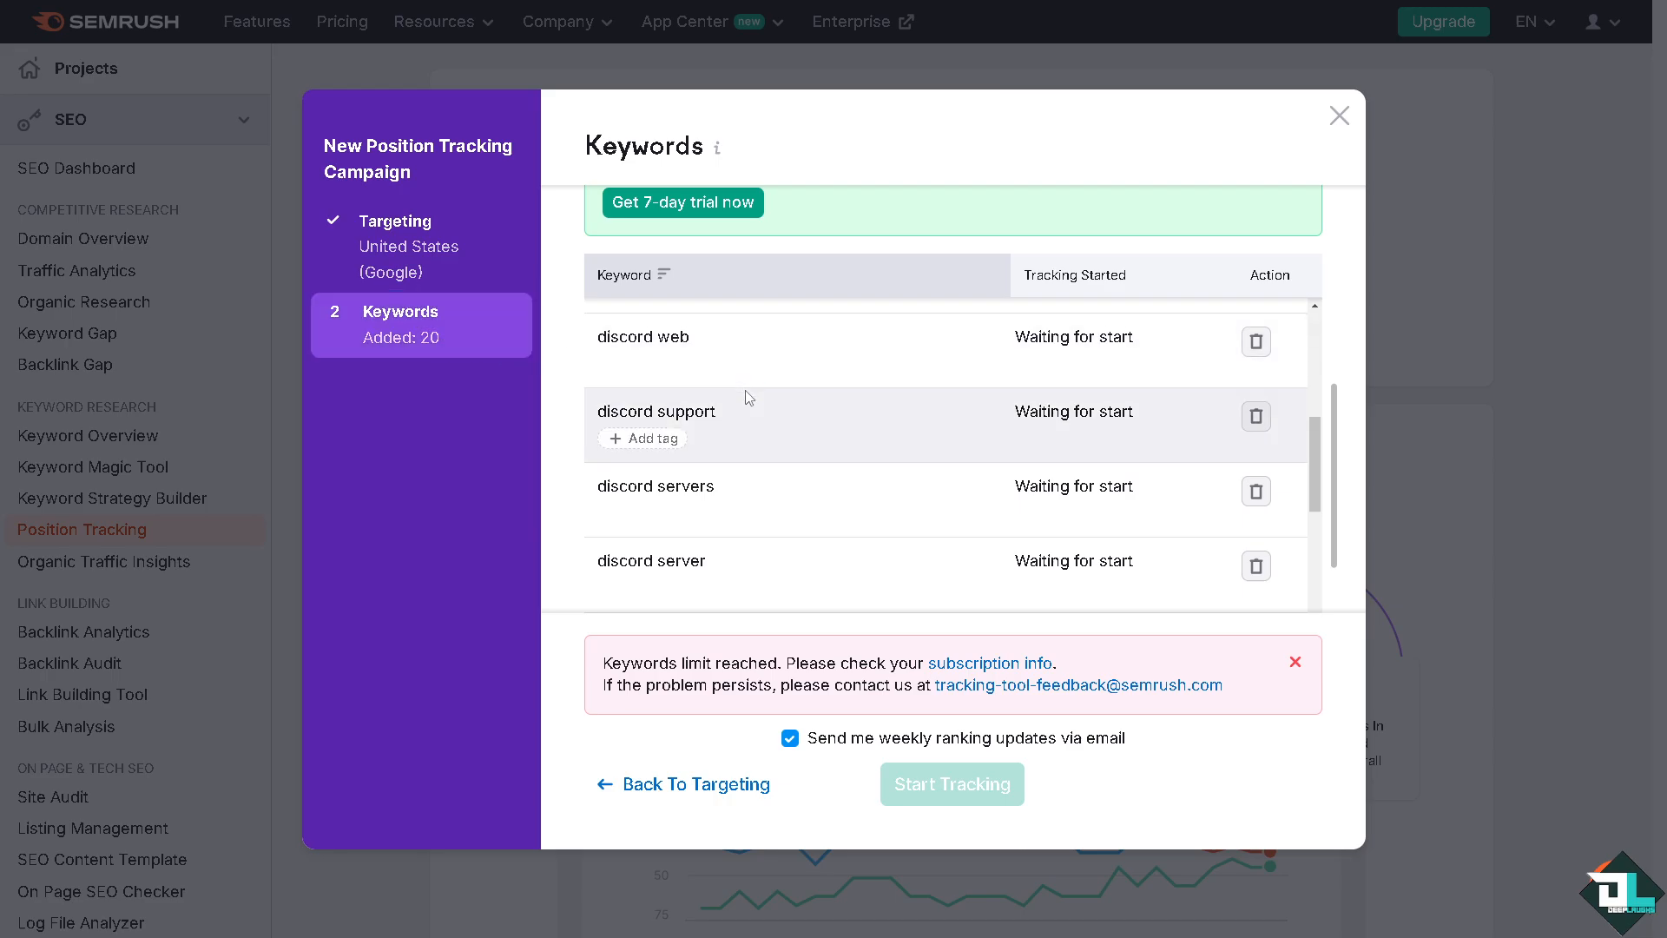
{"action": "scroll", "coordinate": [808, 461], "scroll_direction": "up", "scroll_amount": 5}
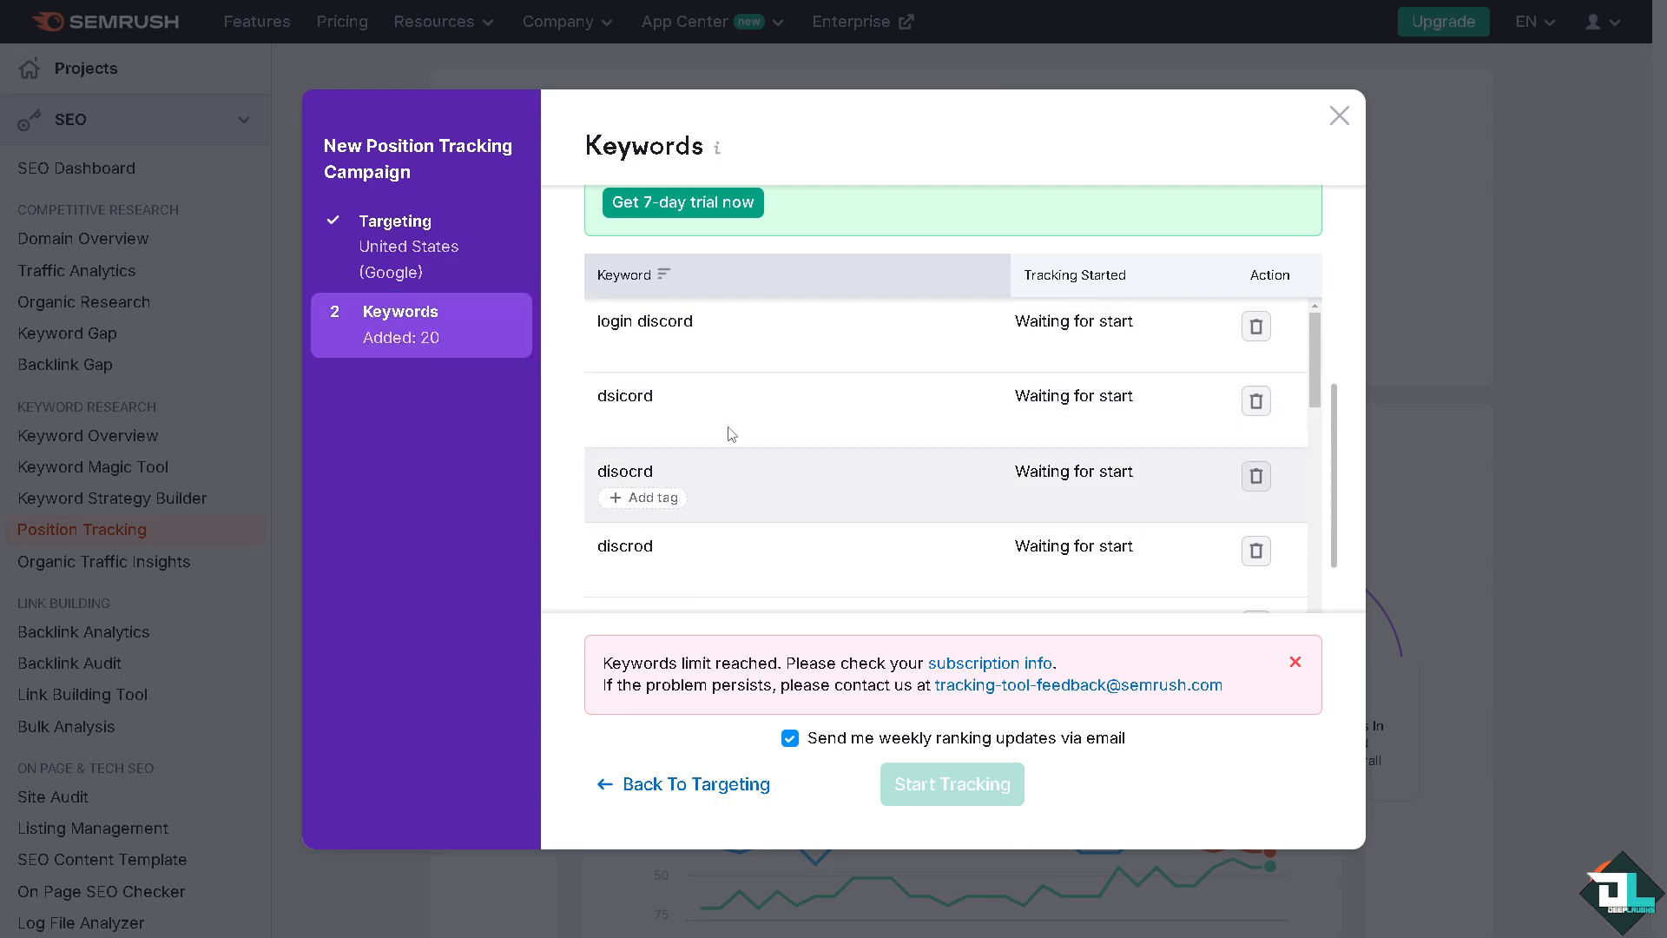
Review the campaign's targeting settings, and examine the list of keywords added to the campaign
{"action": "scroll", "coordinate": [1176, 402], "scroll_direction": "down", "scroll_amount": 5}
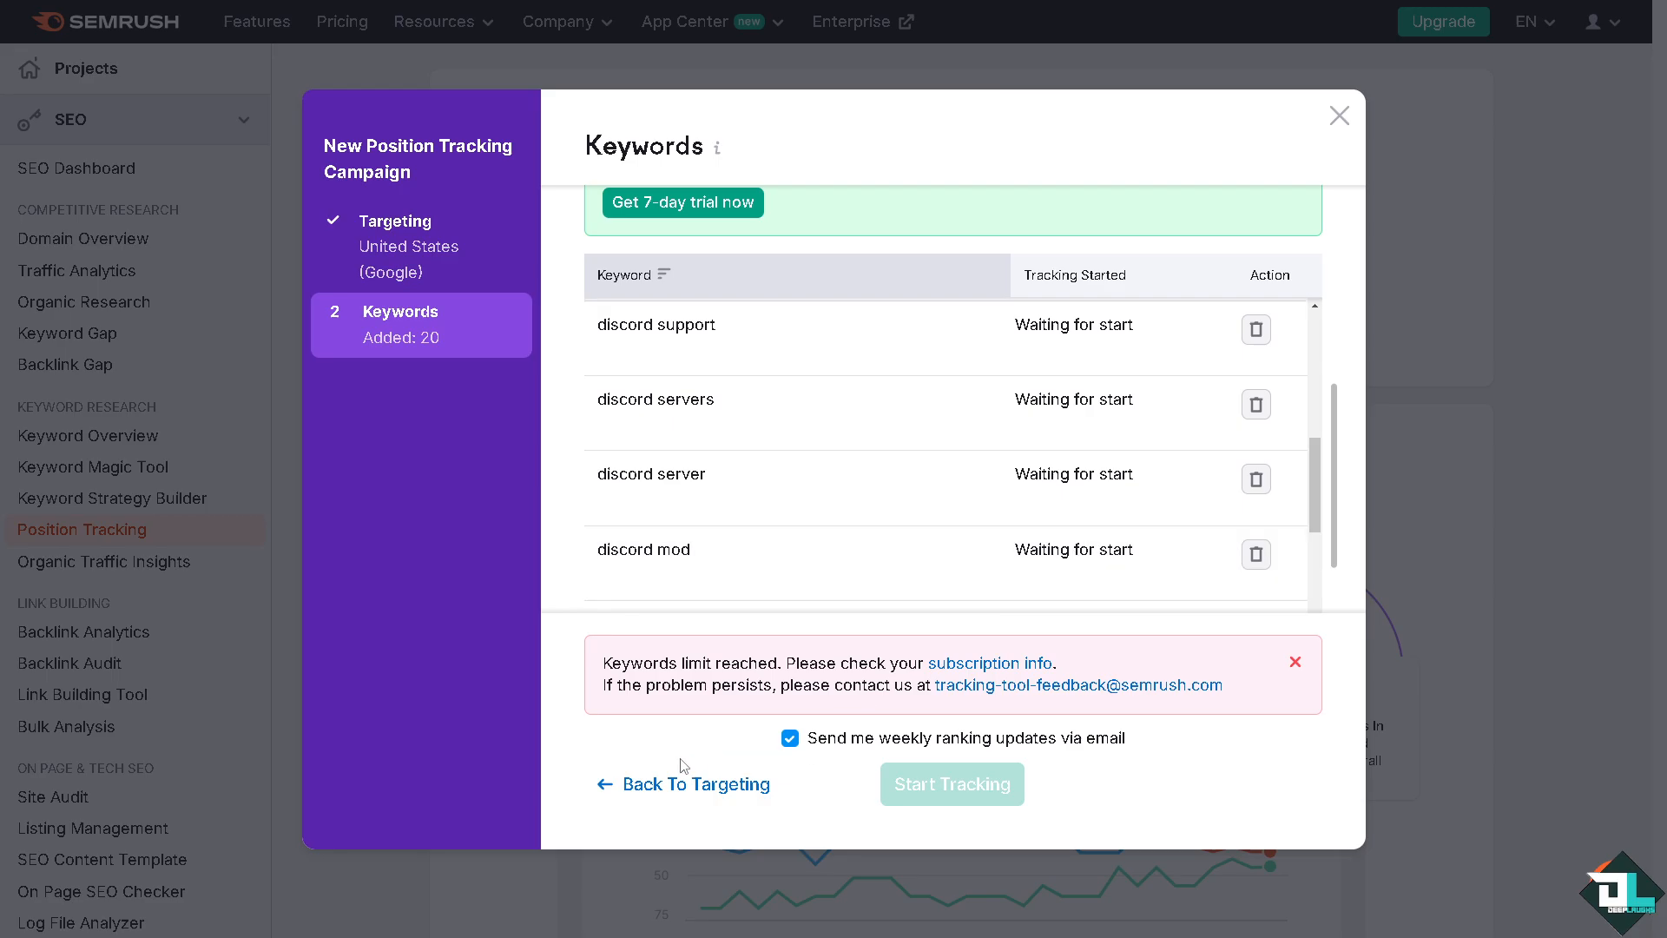
{"action": "left_click", "coordinate": [599, 785]}
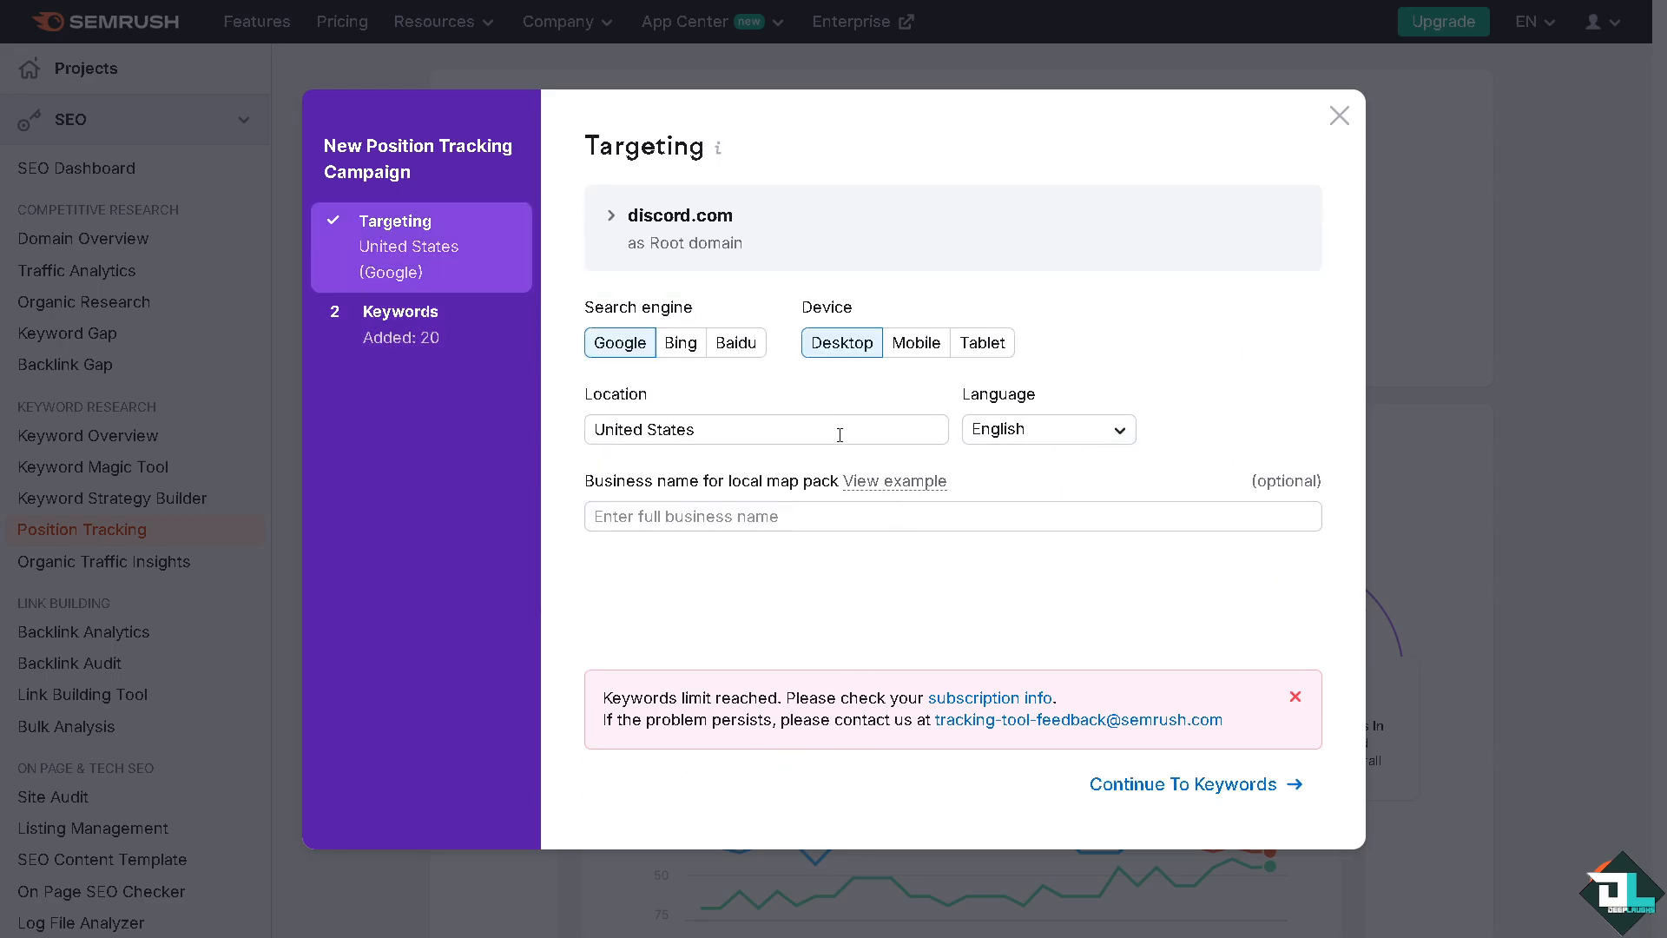
{"action": "left_click", "coordinate": [1224, 786]}
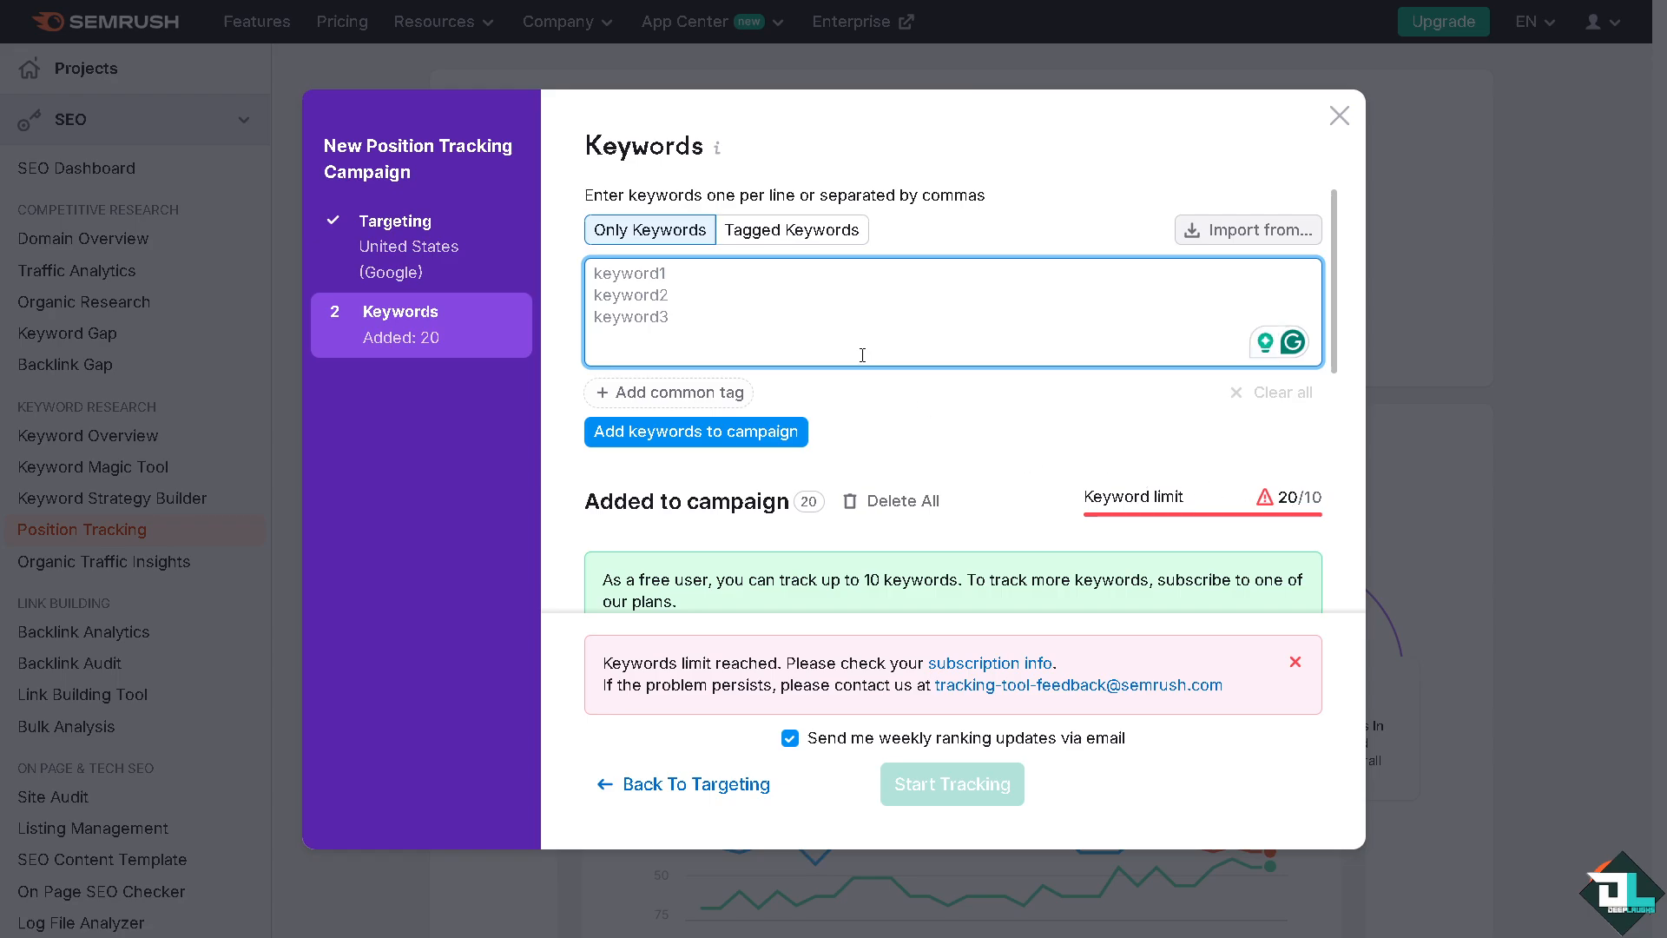
{"action": "scroll", "coordinate": [777, 399], "scroll_direction": "down", "scroll_amount": 2}
{"action": "scroll", "coordinate": [777, 399], "scroll_direction": "down", "scroll_amount": 4}
{"action": "scroll", "coordinate": [959, 473], "scroll_direction": "down", "scroll_amount": 5}
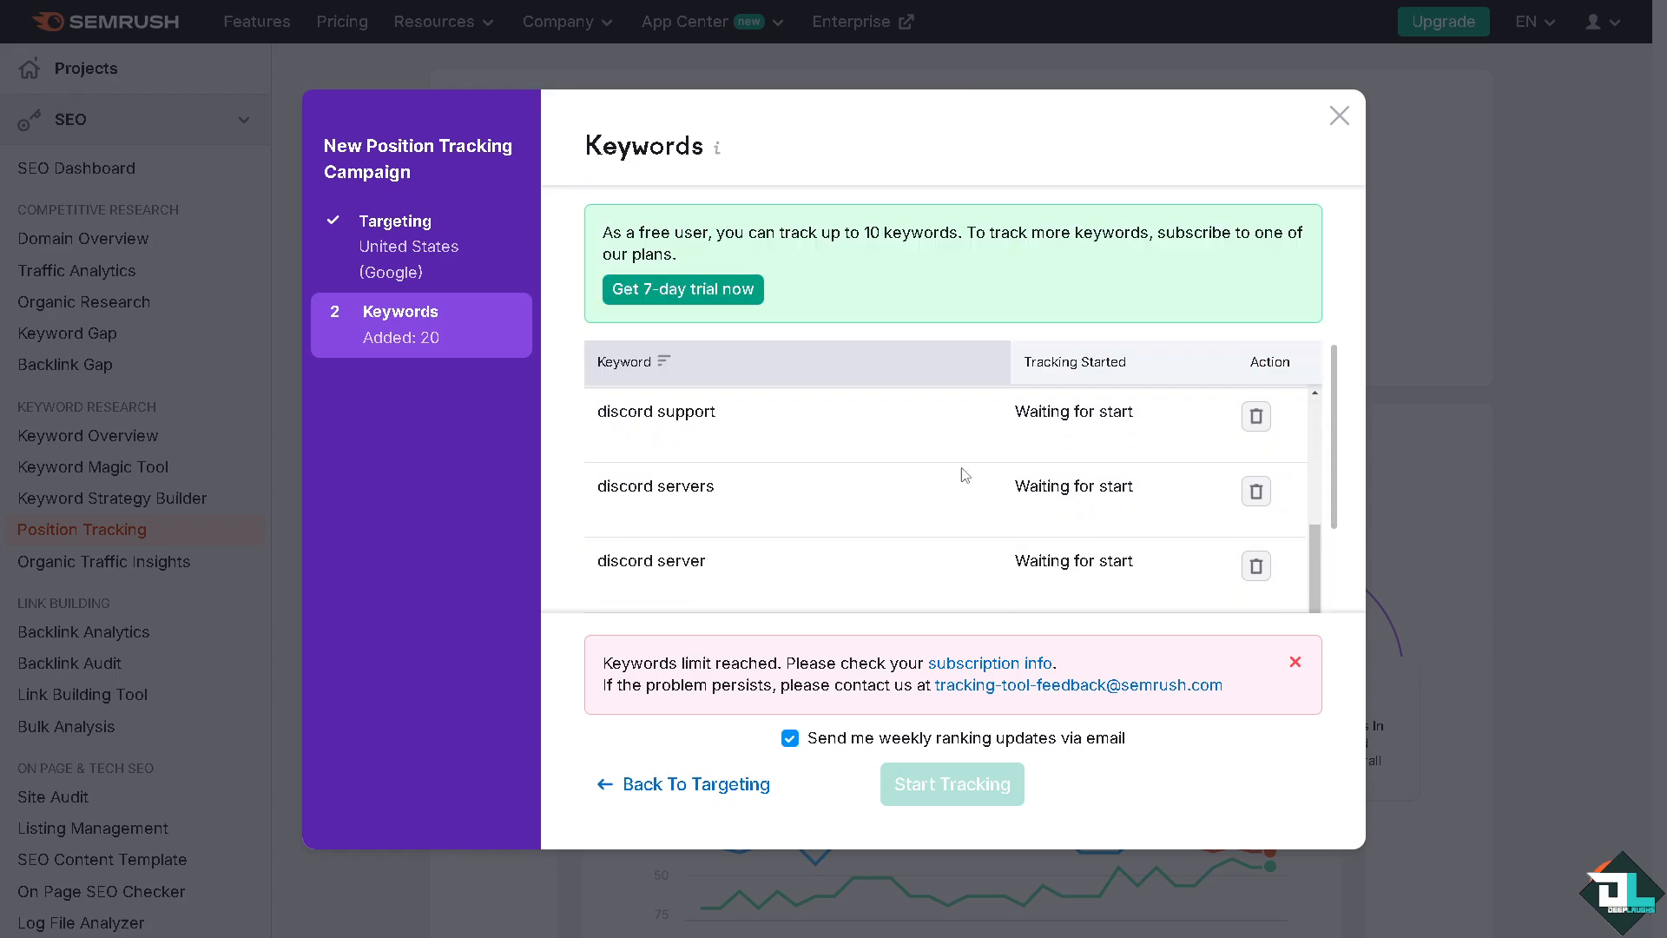
{"action": "scroll", "coordinate": [1169, 432], "scroll_direction": "up", "scroll_amount": 5}
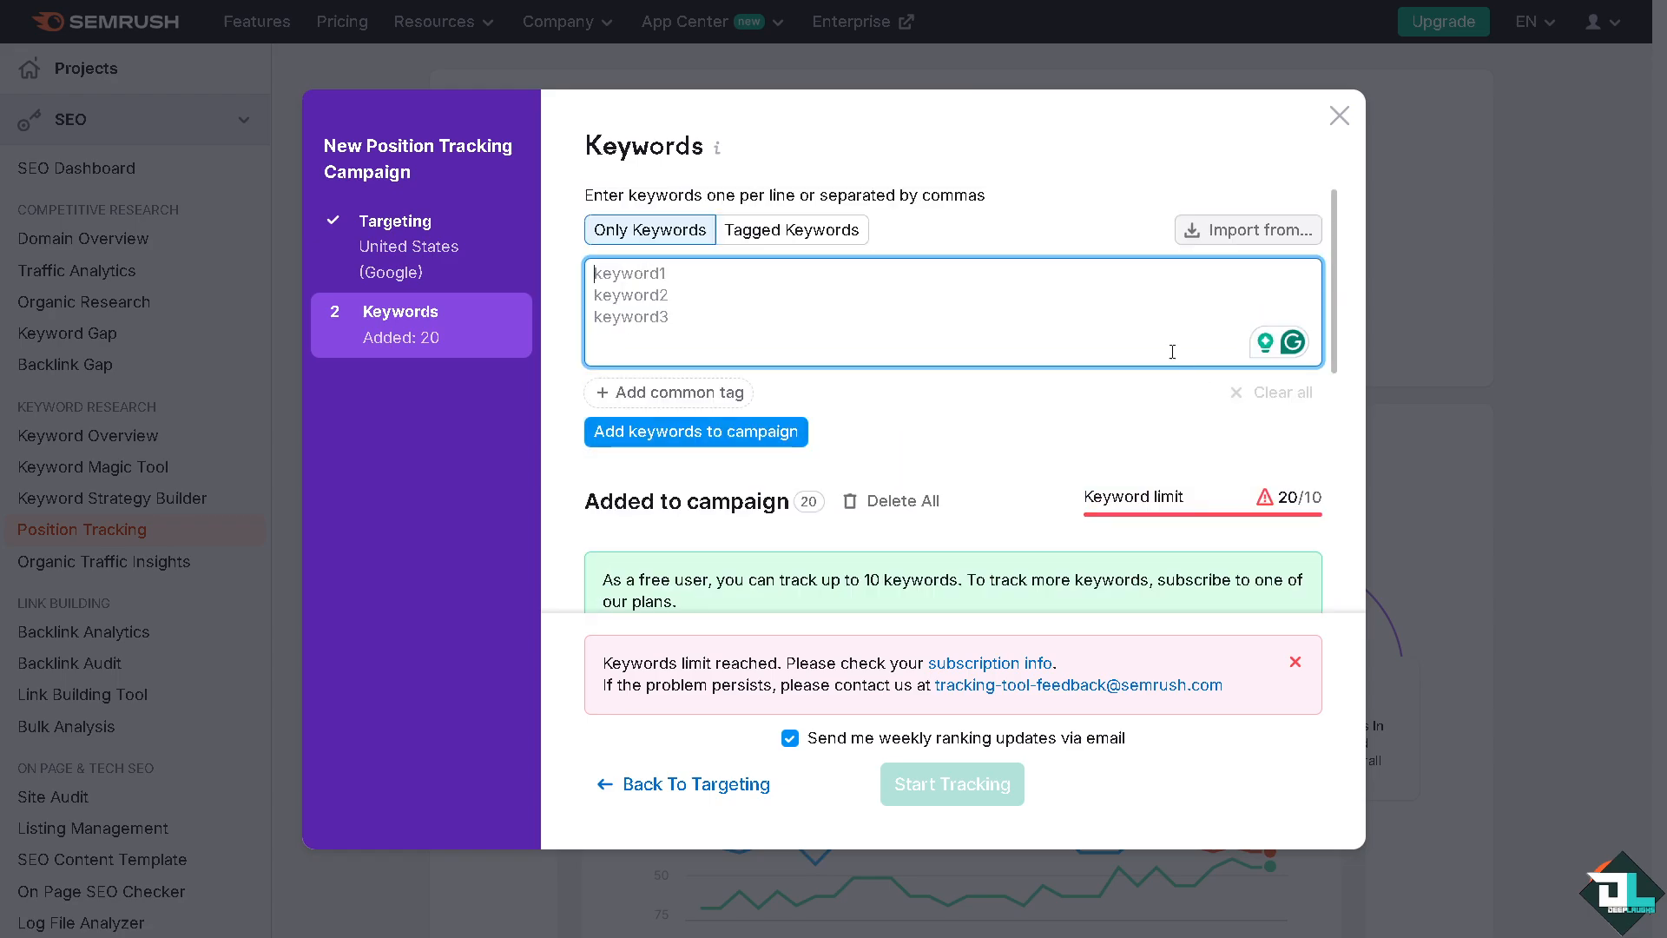
Import 10 keywords from Semrush suggestions, using Organic research: All keywords as the source and discord.com as the domain
{"action": "left_click", "coordinate": [1249, 230]}
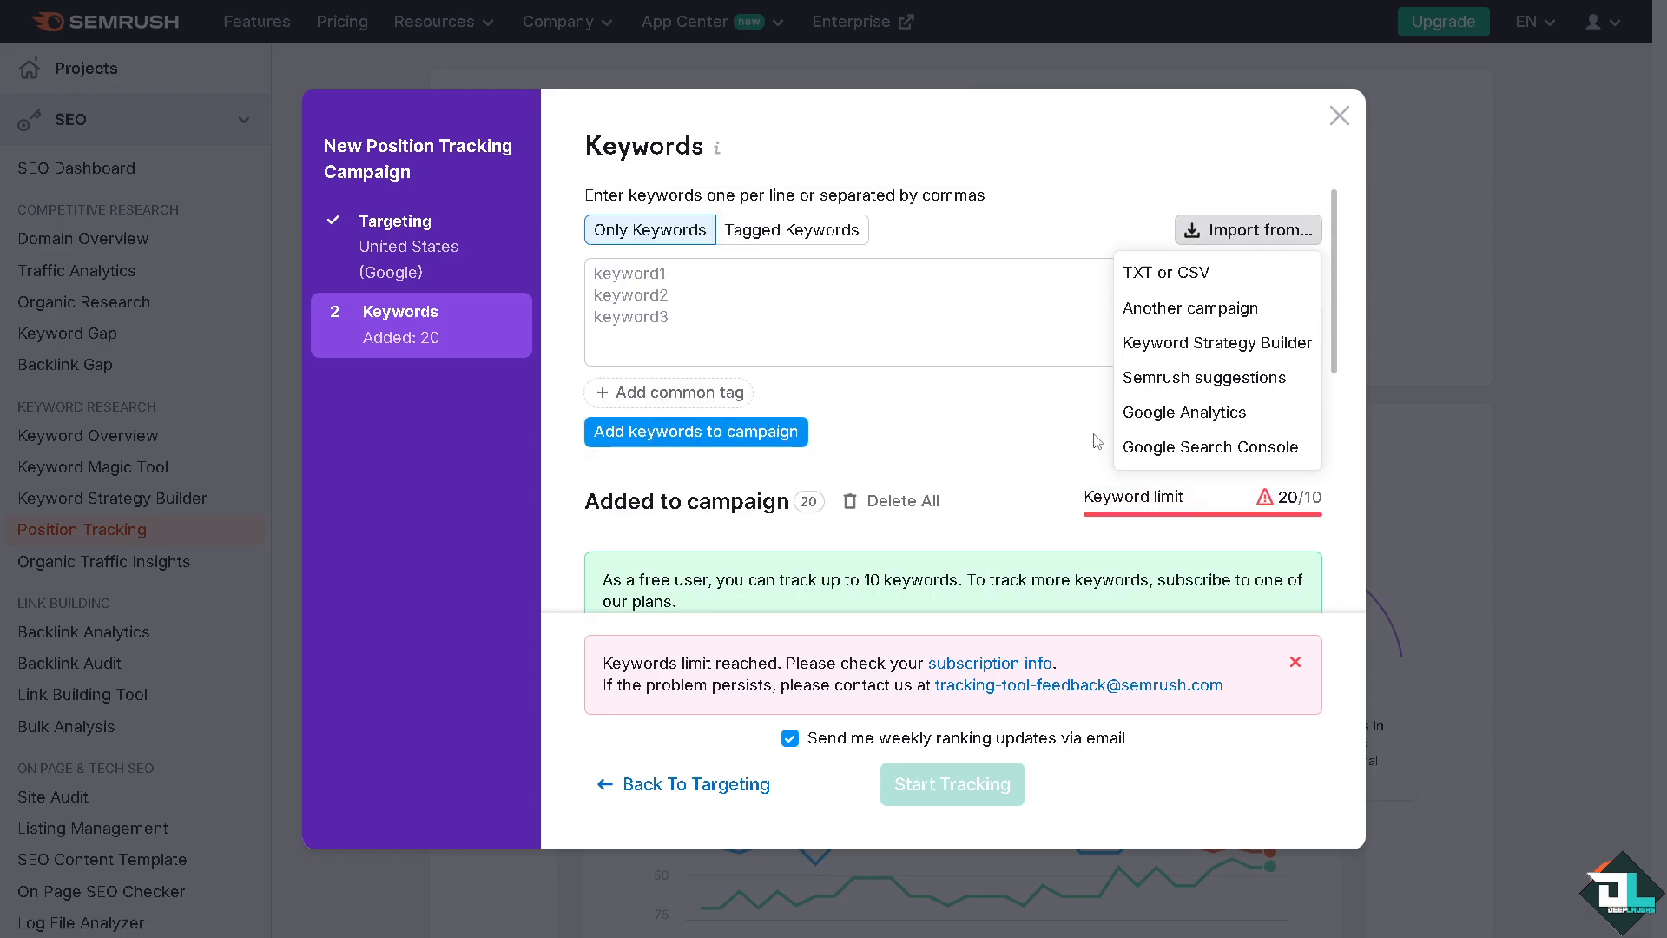
{"action": "left_click", "coordinate": [1198, 379]}
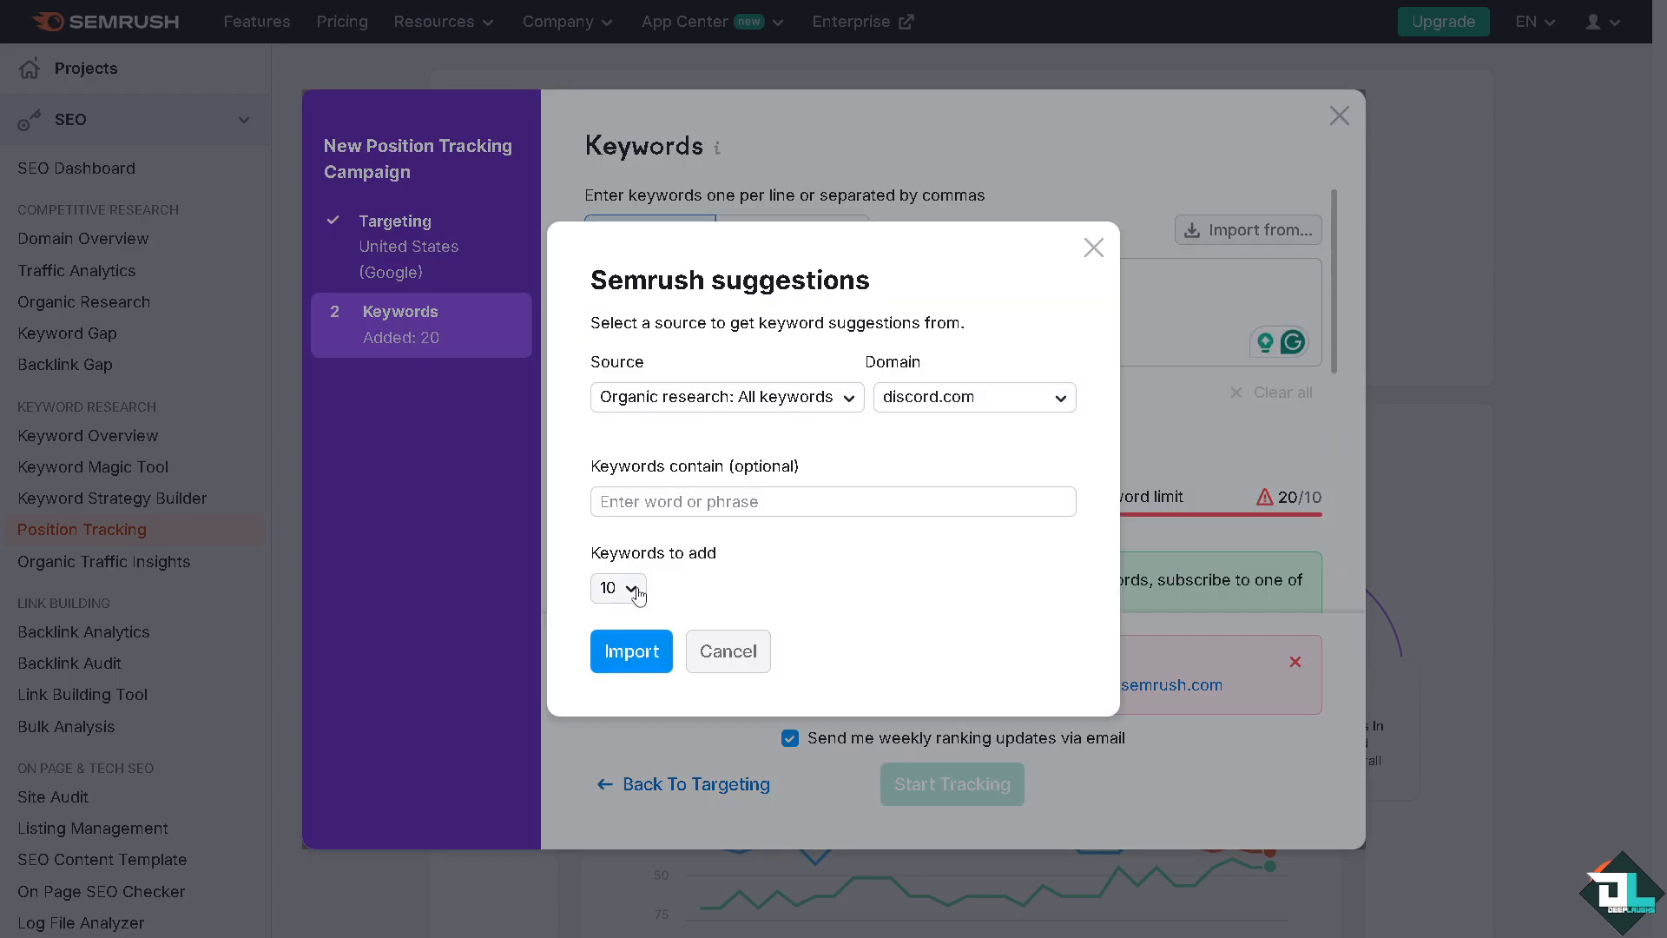
{"action": "left_click", "coordinate": [649, 654]}
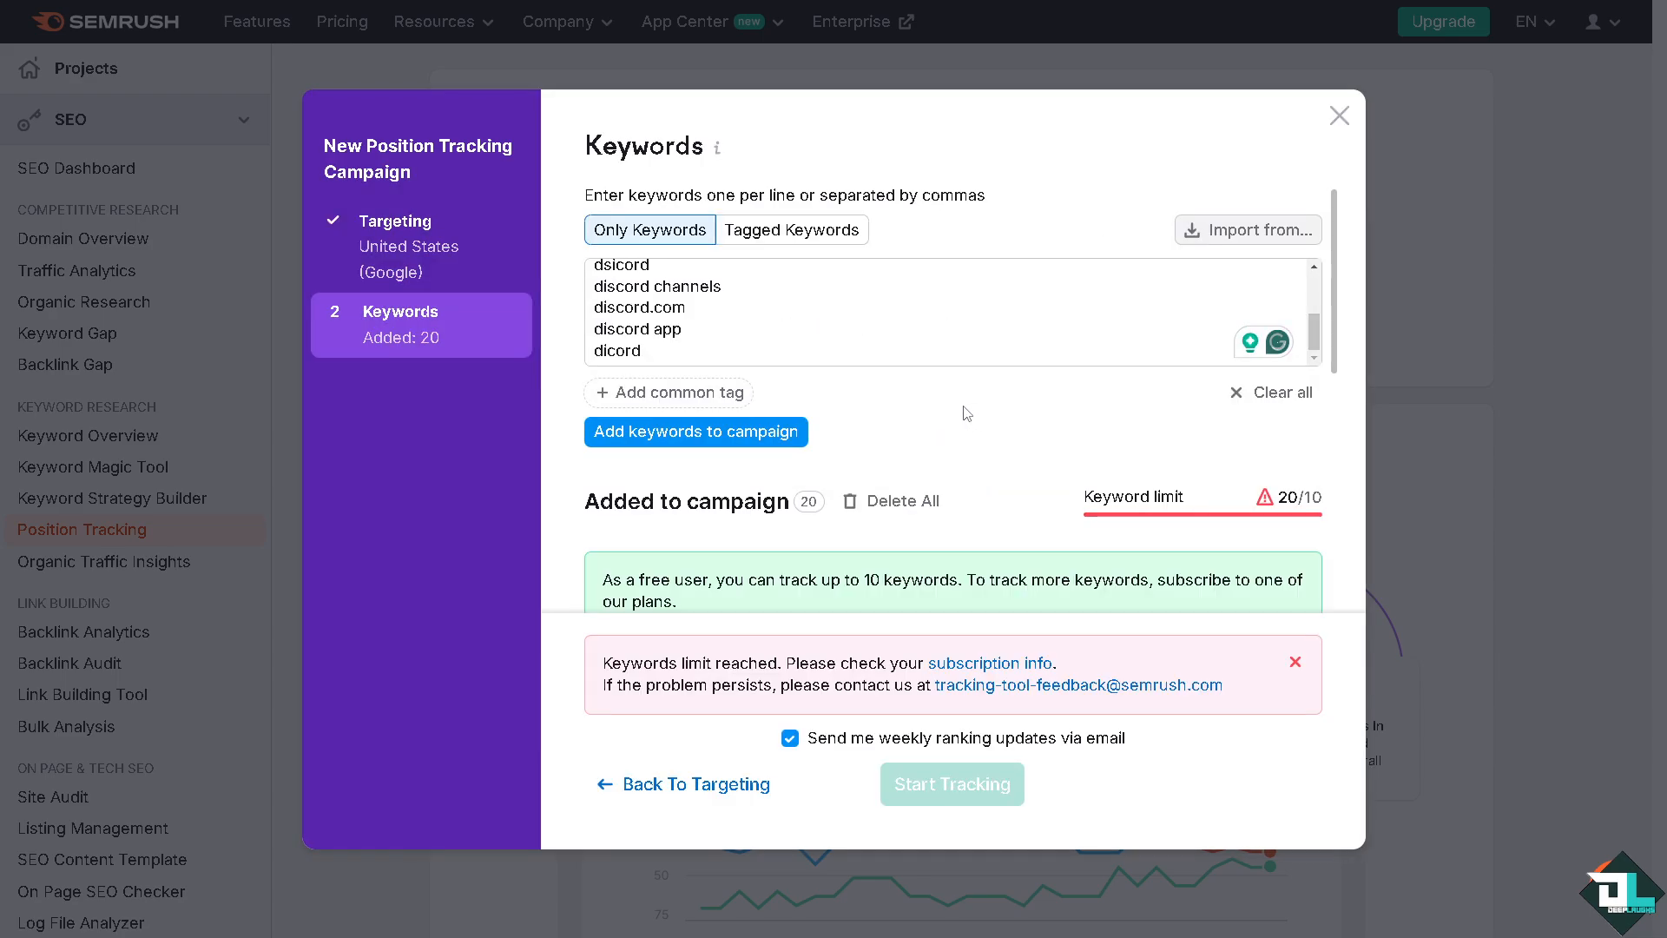
Delete every keyword from the Added to campaign list, leaving the newly imported suggestions in the entry box
{"action": "scroll", "coordinate": [966, 413], "scroll_direction": "down", "scroll_amount": 4}
{"action": "scroll", "coordinate": [902, 504], "scroll_direction": "down", "scroll_amount": 6}
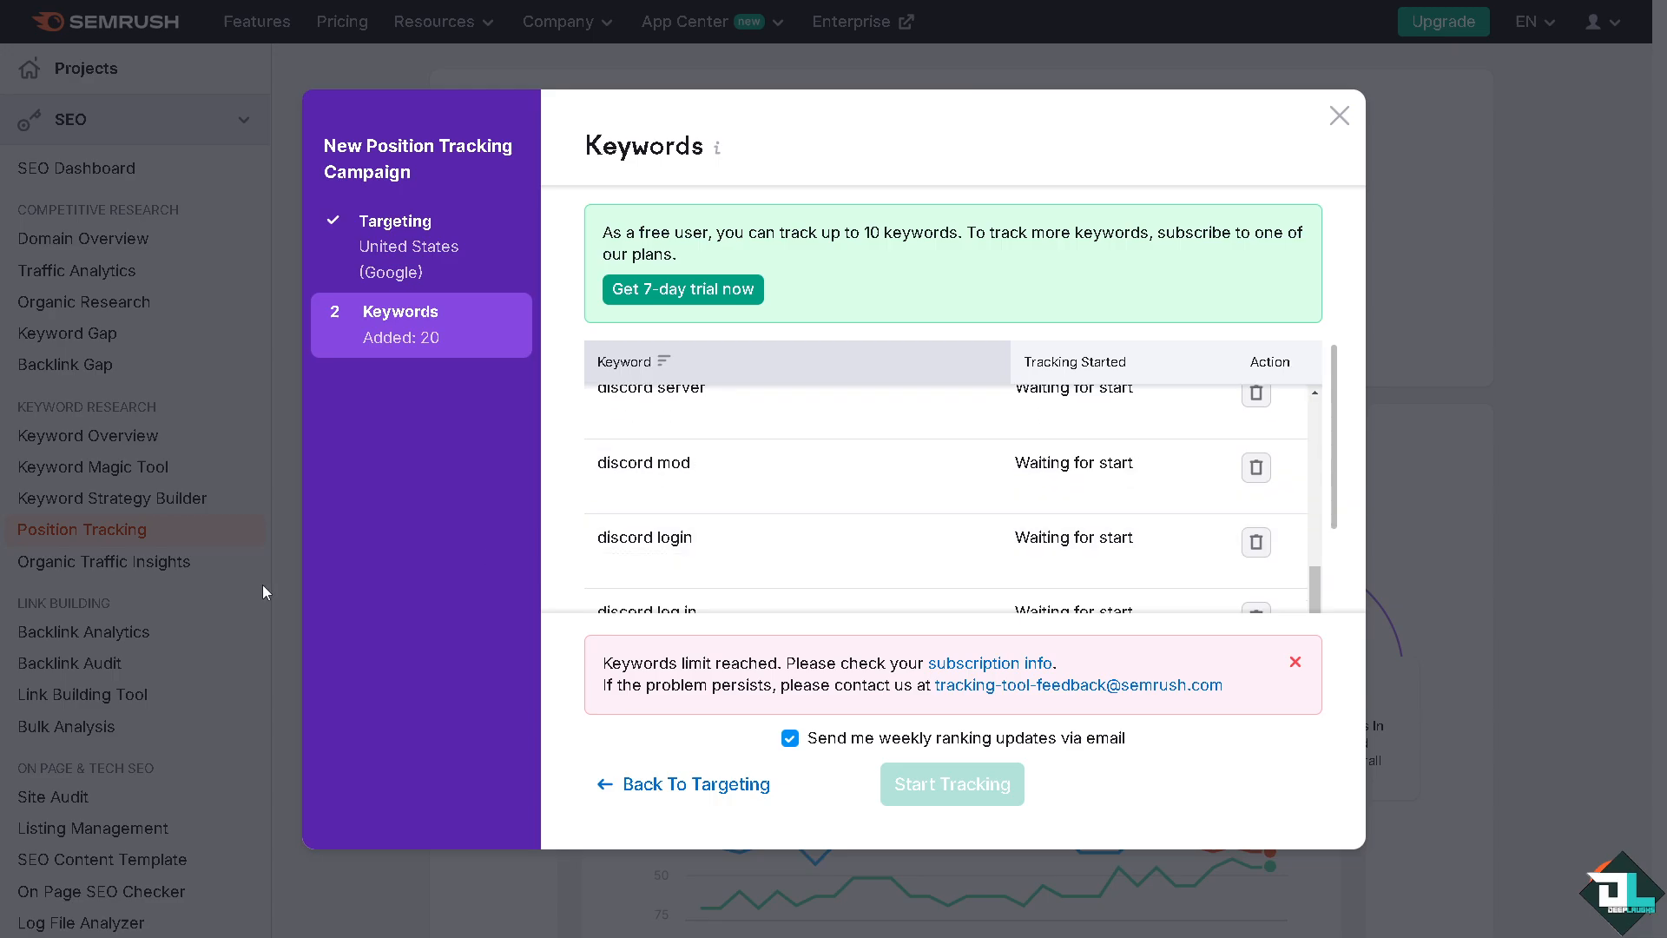
{"action": "scroll", "coordinate": [501, 573], "scroll_direction": "up", "scroll_amount": 5}
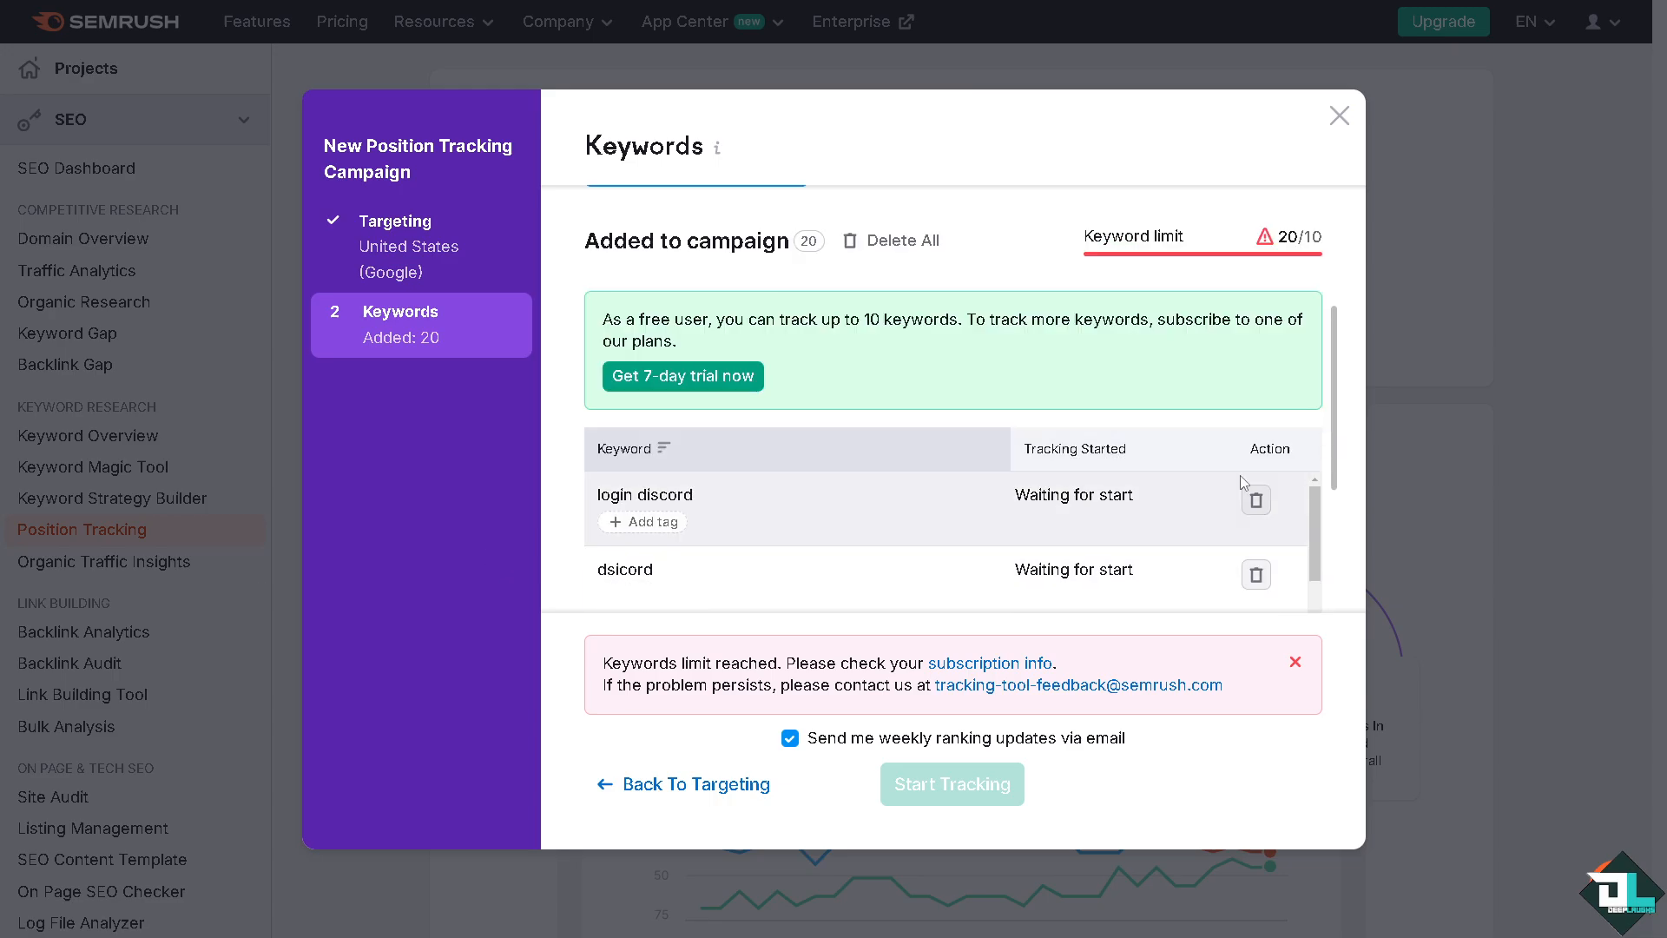
{"action": "left_click", "coordinate": [1256, 500]}
{"action": "left_click", "coordinate": [1256, 501]}
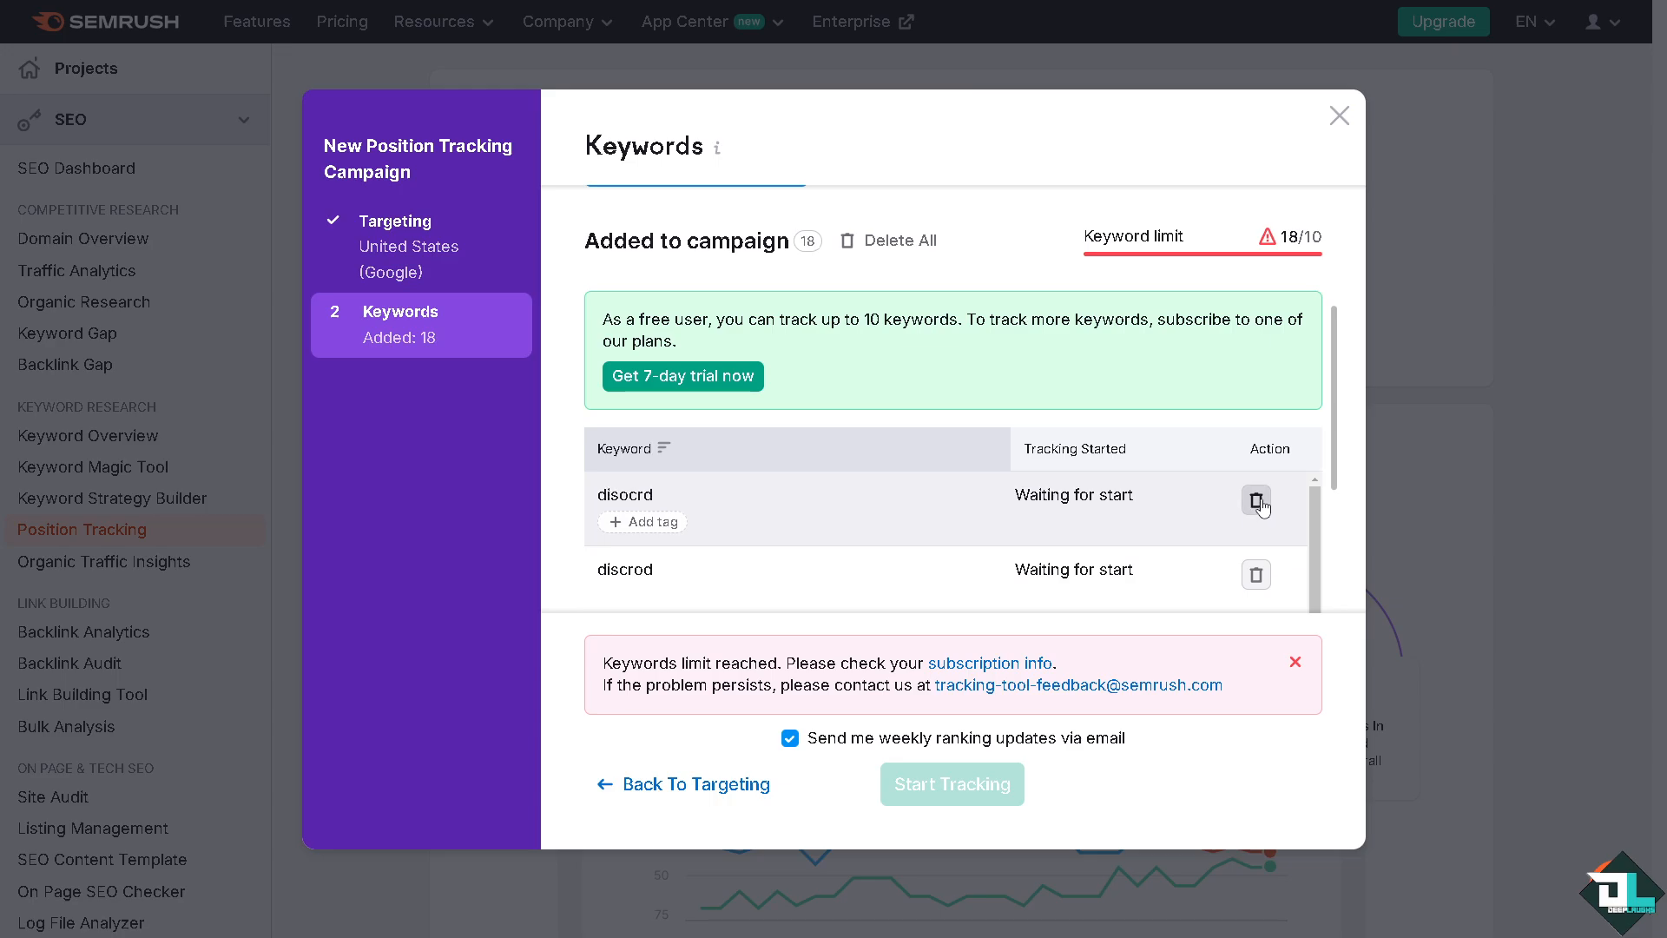
{"action": "left_click", "coordinate": [1256, 500]}
{"action": "left_click", "coordinate": [1257, 500]}
{"action": "left_click", "coordinate": [1256, 500]}
{"action": "left_click", "coordinate": [1256, 500]}
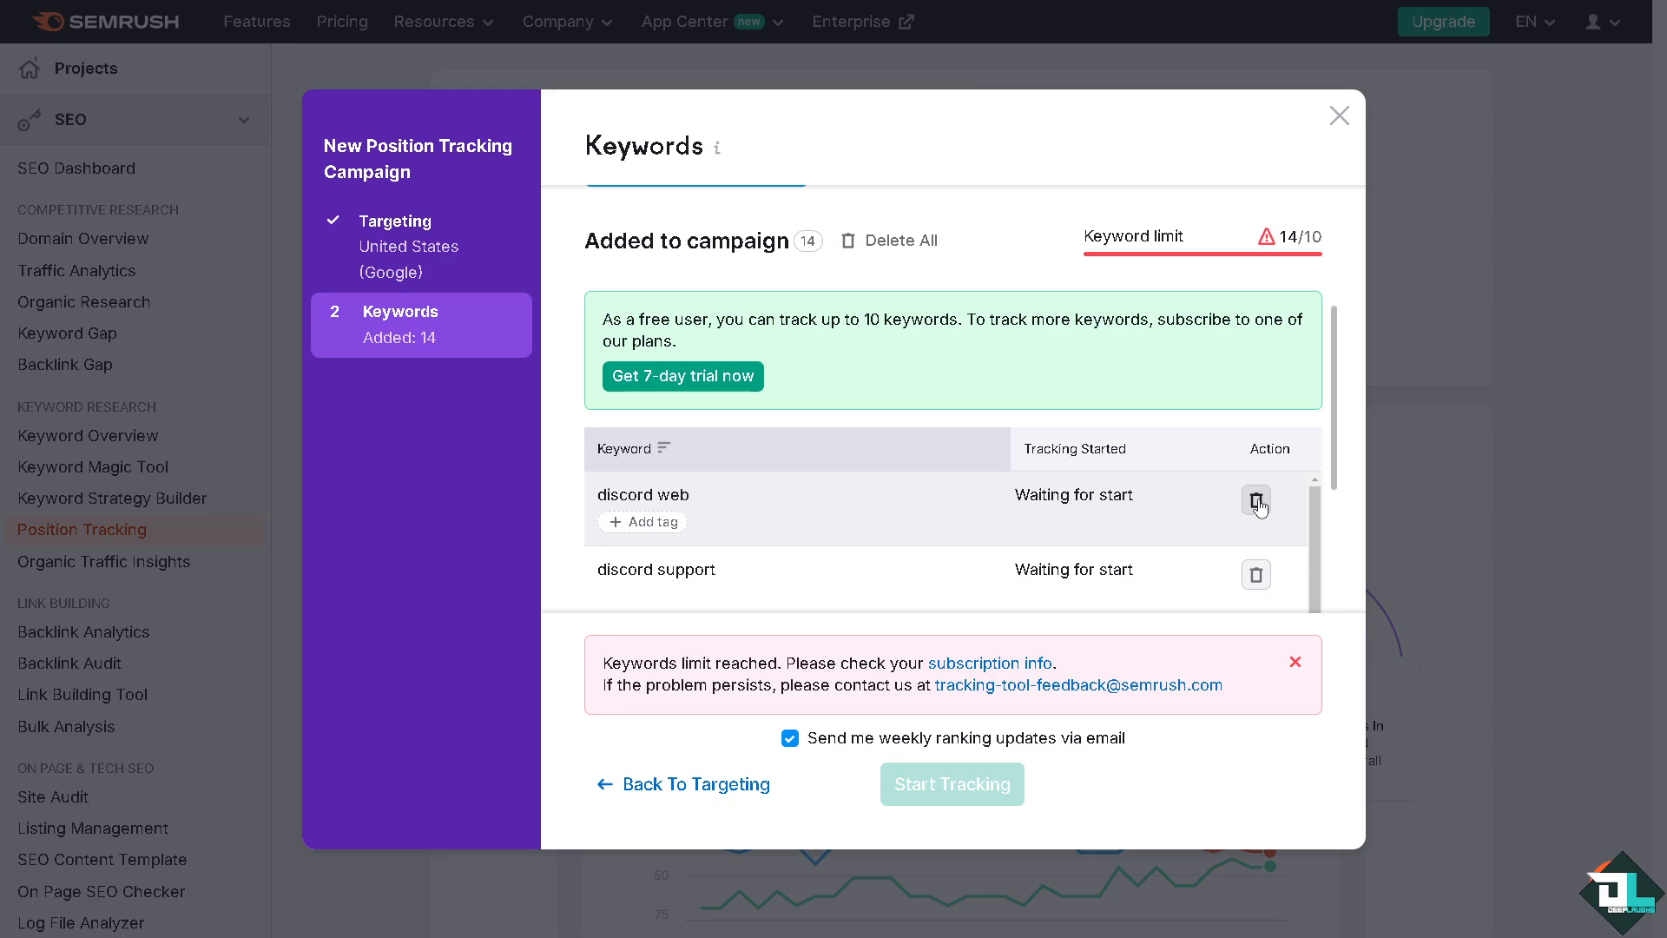
{"action": "left_click", "coordinate": [1256, 500]}
{"action": "left_click", "coordinate": [1256, 500]}
{"action": "left_click", "coordinate": [1256, 500]}
{"action": "left_click", "coordinate": [1257, 501]}
{"action": "left_click", "coordinate": [1256, 507]}
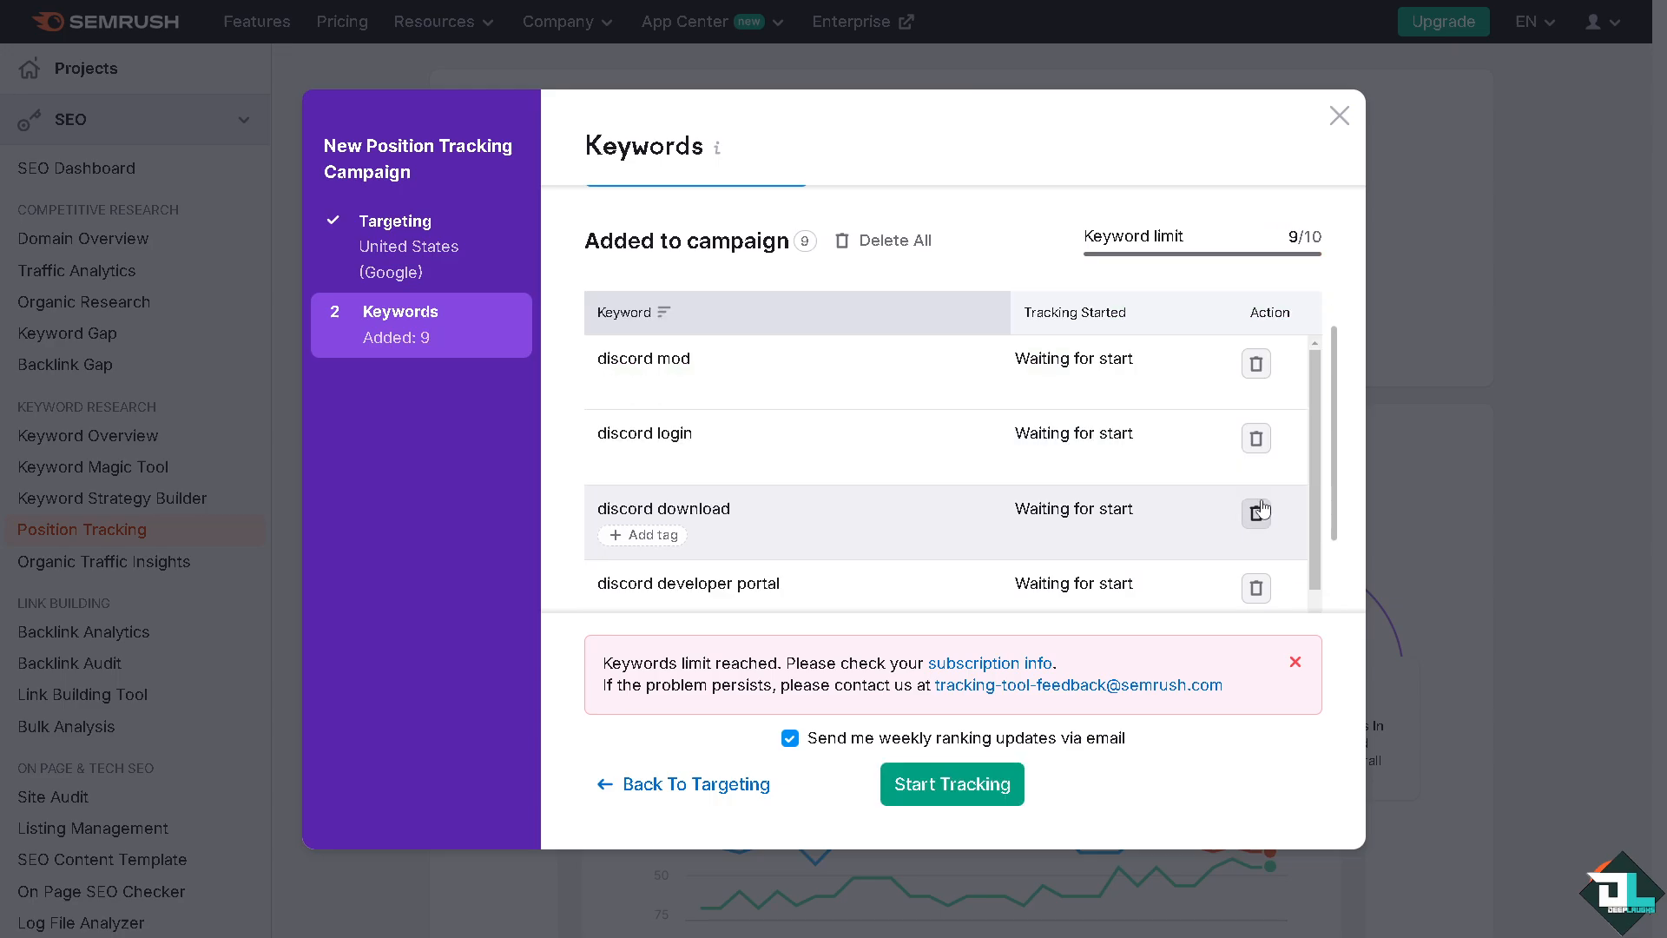
{"action": "left_click", "coordinate": [1257, 513]}
{"action": "left_click", "coordinate": [1256, 513]}
{"action": "left_click", "coordinate": [1256, 513]}
{"action": "left_click", "coordinate": [1256, 513]}
{"action": "left_click", "coordinate": [1256, 513]}
{"action": "left_click", "coordinate": [1256, 513]}
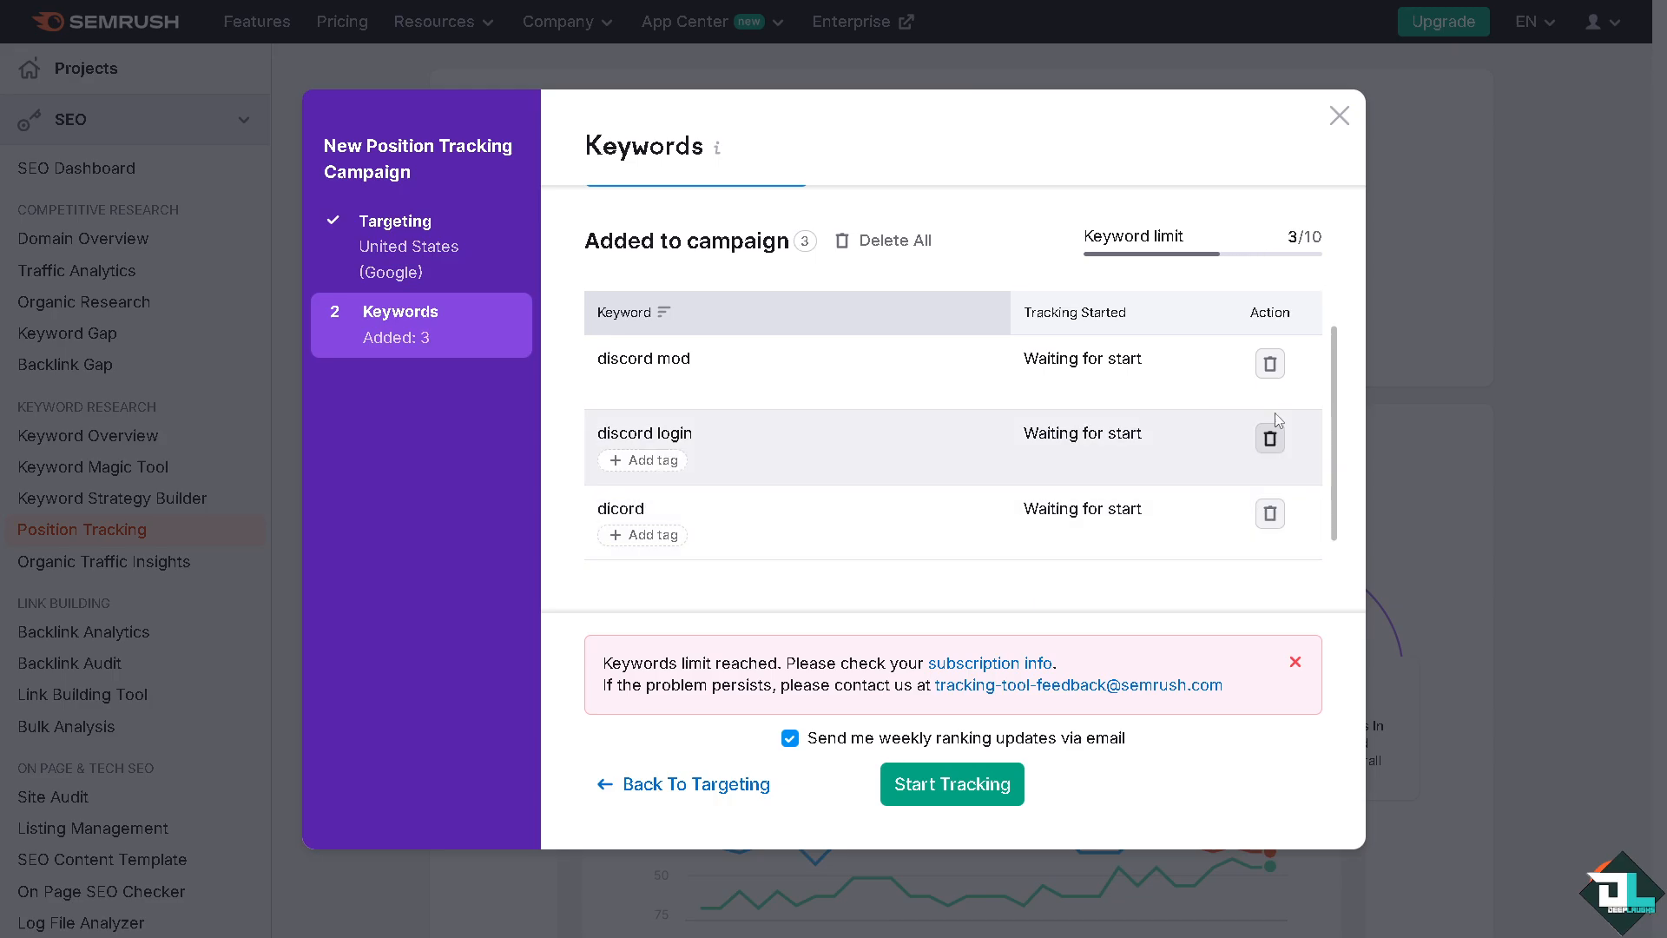
{"action": "left_click", "coordinate": [1265, 436]}
{"action": "left_click", "coordinate": [1268, 362]}
{"action": "left_click", "coordinate": [1269, 363]}
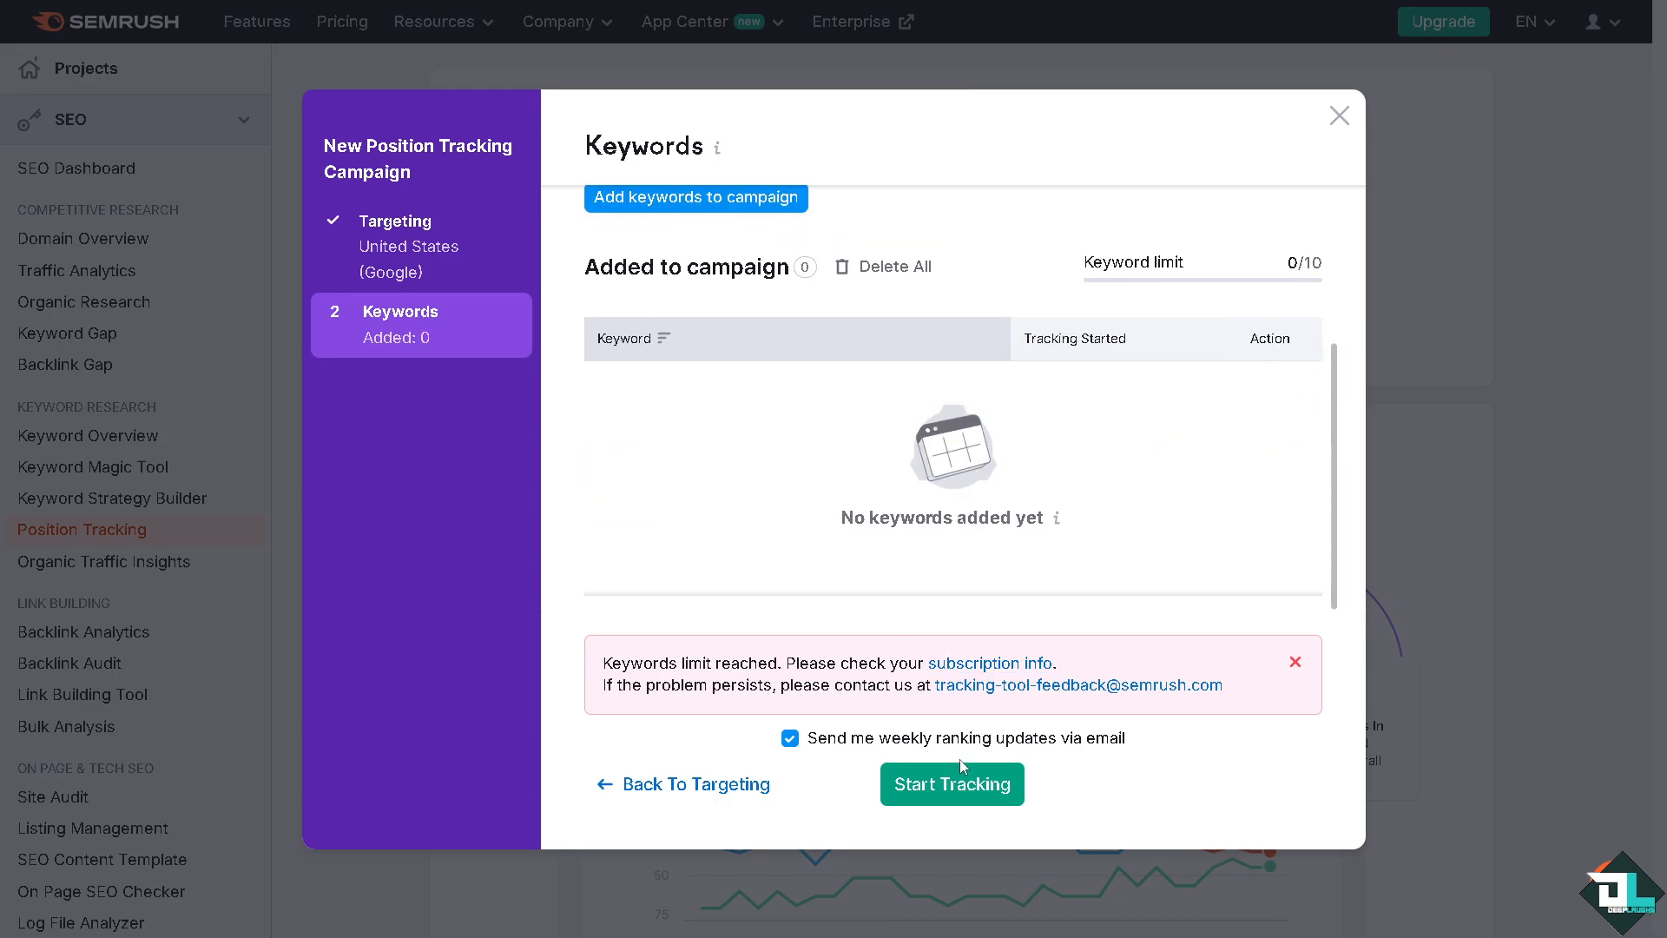
Start tracking the campaign with the imported keywords and check the data collection progress on the project dashboard
{"action": "left_click", "coordinate": [958, 784]}
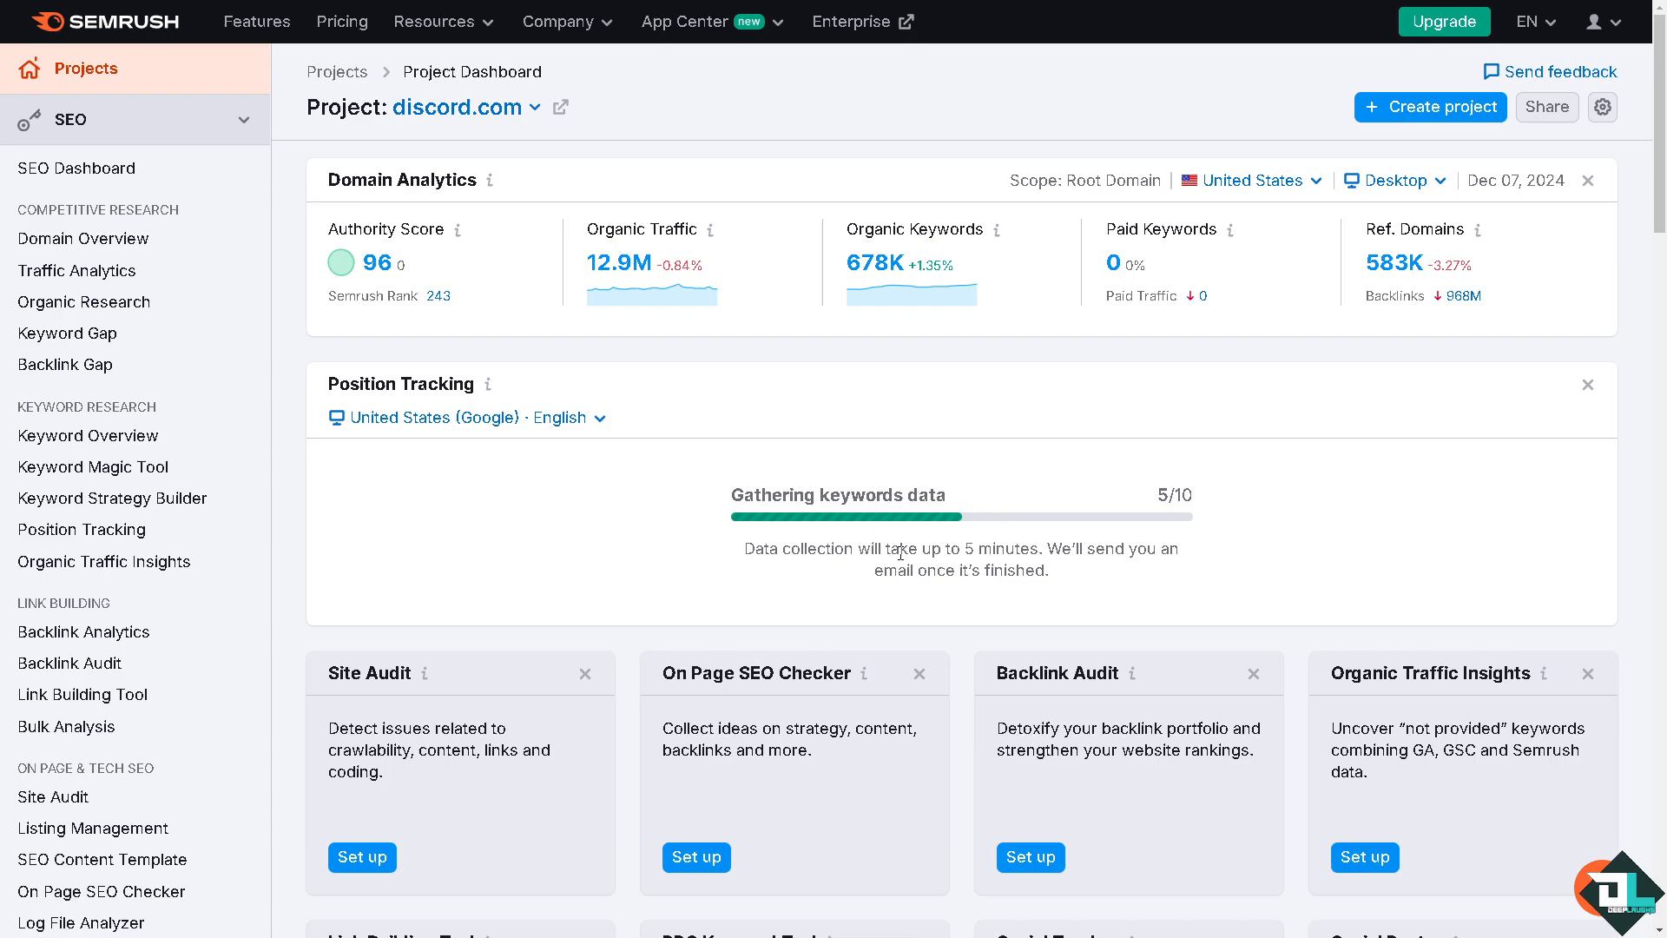
{"action": "left_click_drag", "start_coordinate": [907, 549], "coordinate": [1070, 573]}
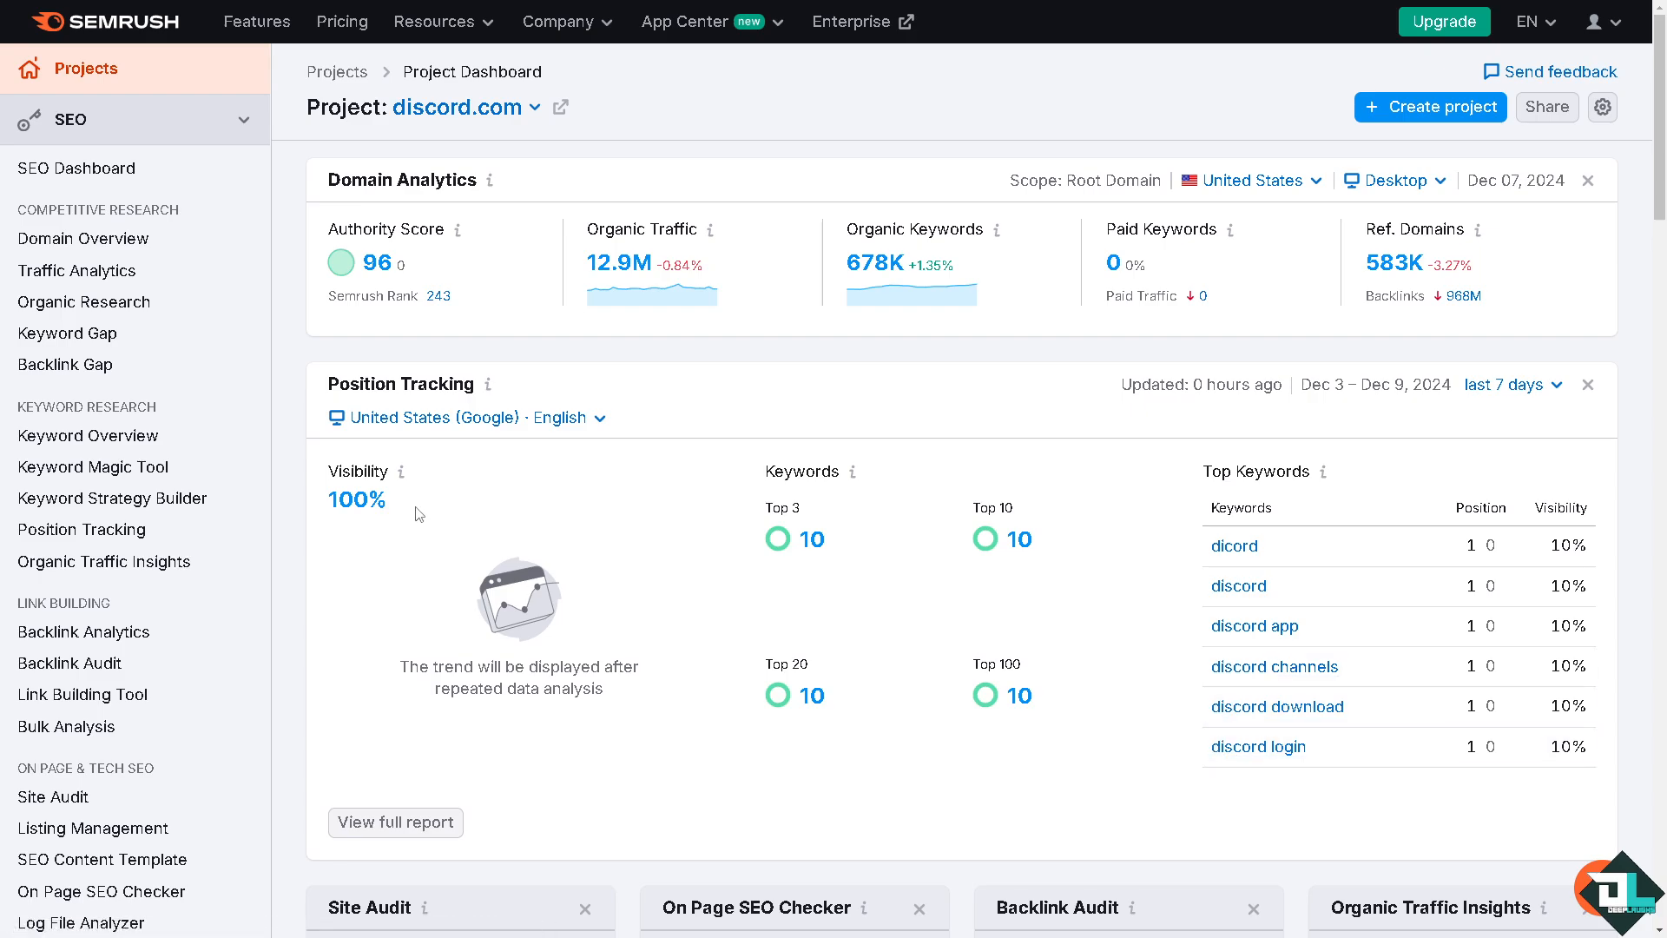
Examine the Position Tracking visibility, the trend note and the top keywords with their positions
{"action": "left_click_drag", "start_coordinate": [391, 505], "coordinate": [339, 506]}
{"action": "left_click", "coordinate": [371, 668]}
{"action": "left_click_drag", "start_coordinate": [371, 669], "coordinate": [609, 695]}
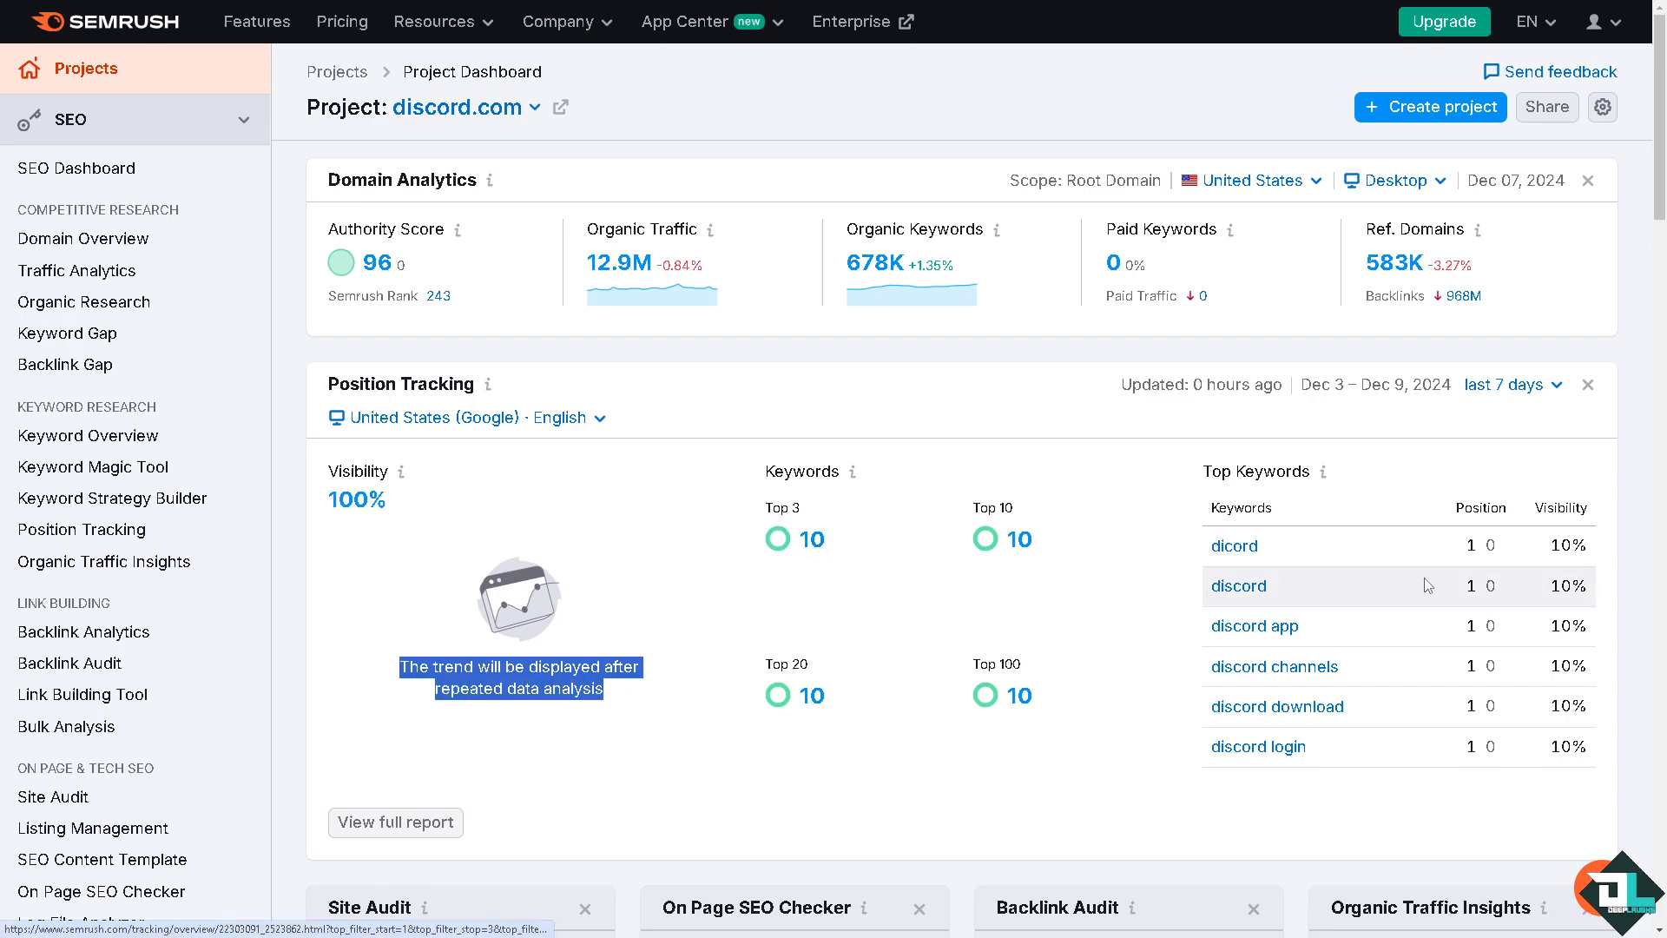
{"action": "left_click_drag", "start_coordinate": [1212, 546], "coordinate": [1032, 658]}
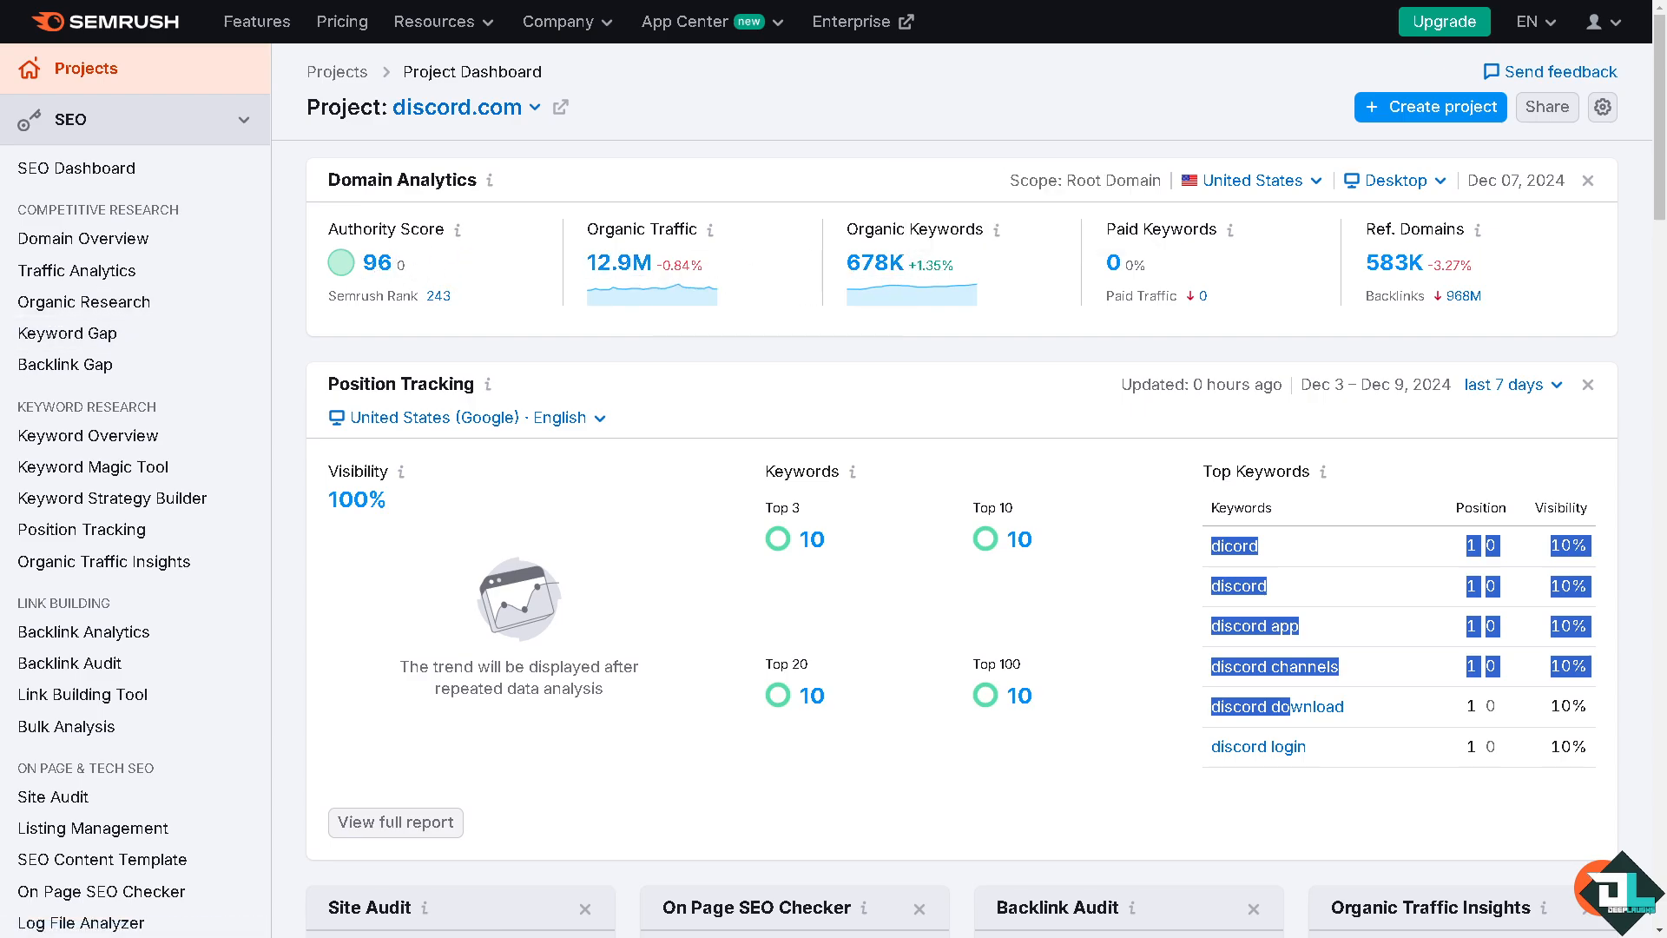
Examine the other project dashboard widgets, including Traffic Analytics, Organic Research and Backlink Analytics
{"action": "scroll", "coordinate": [1259, 556], "scroll_direction": "down", "scroll_amount": 5}
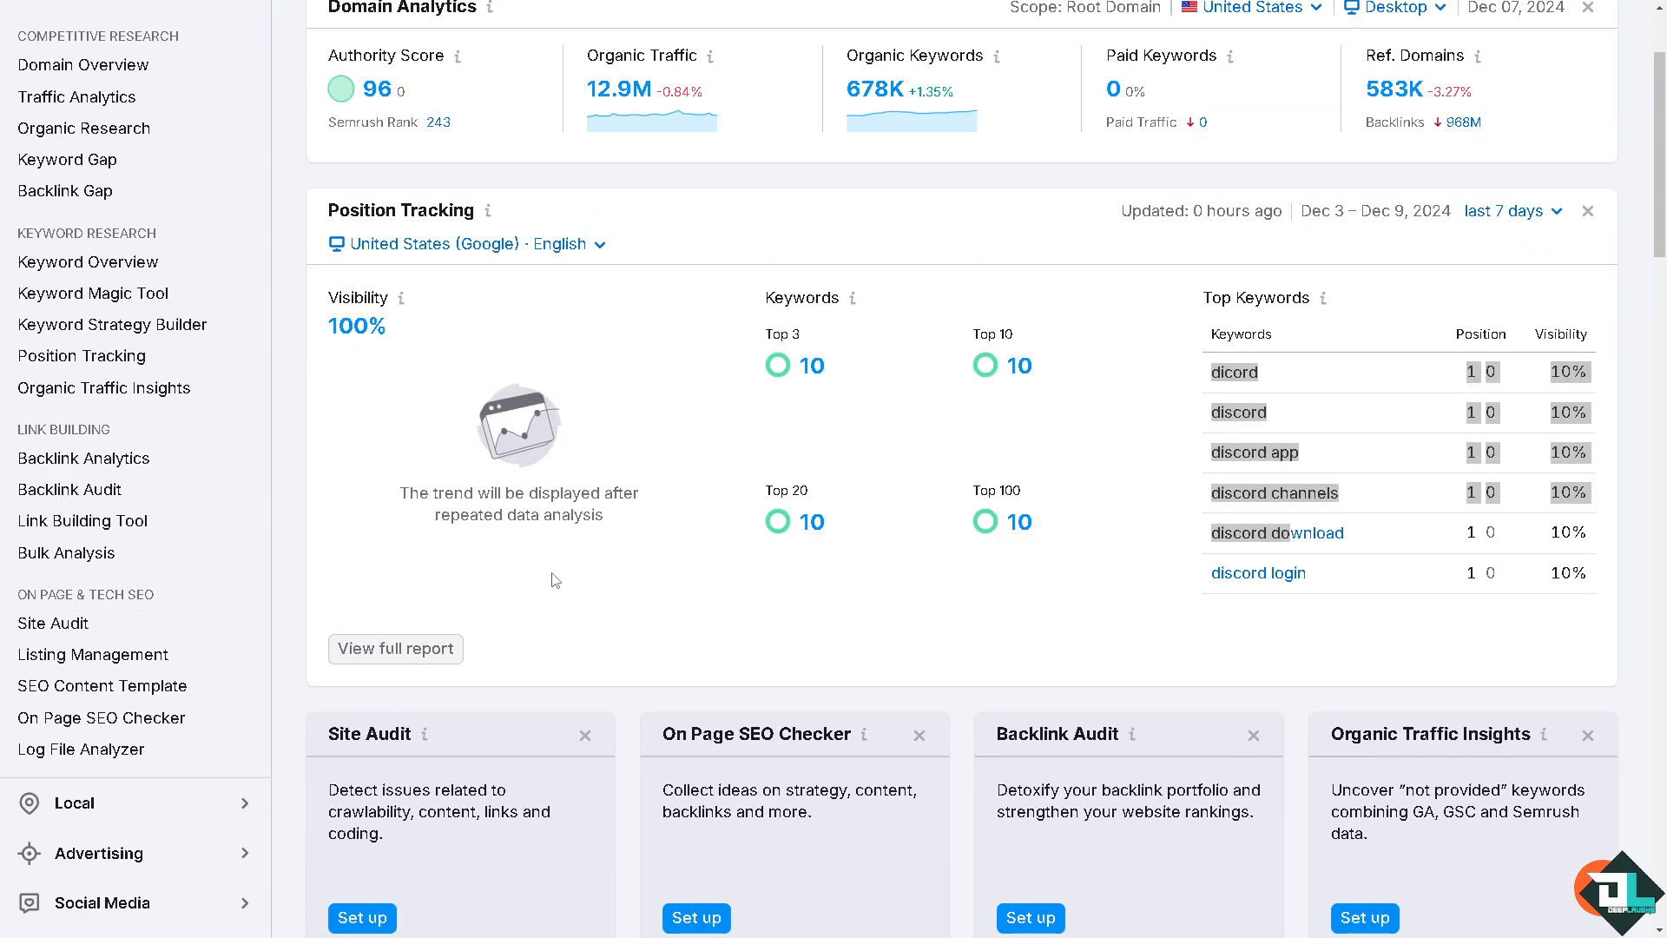
{"action": "scroll", "coordinate": [580, 583], "scroll_direction": "down", "scroll_amount": 11}
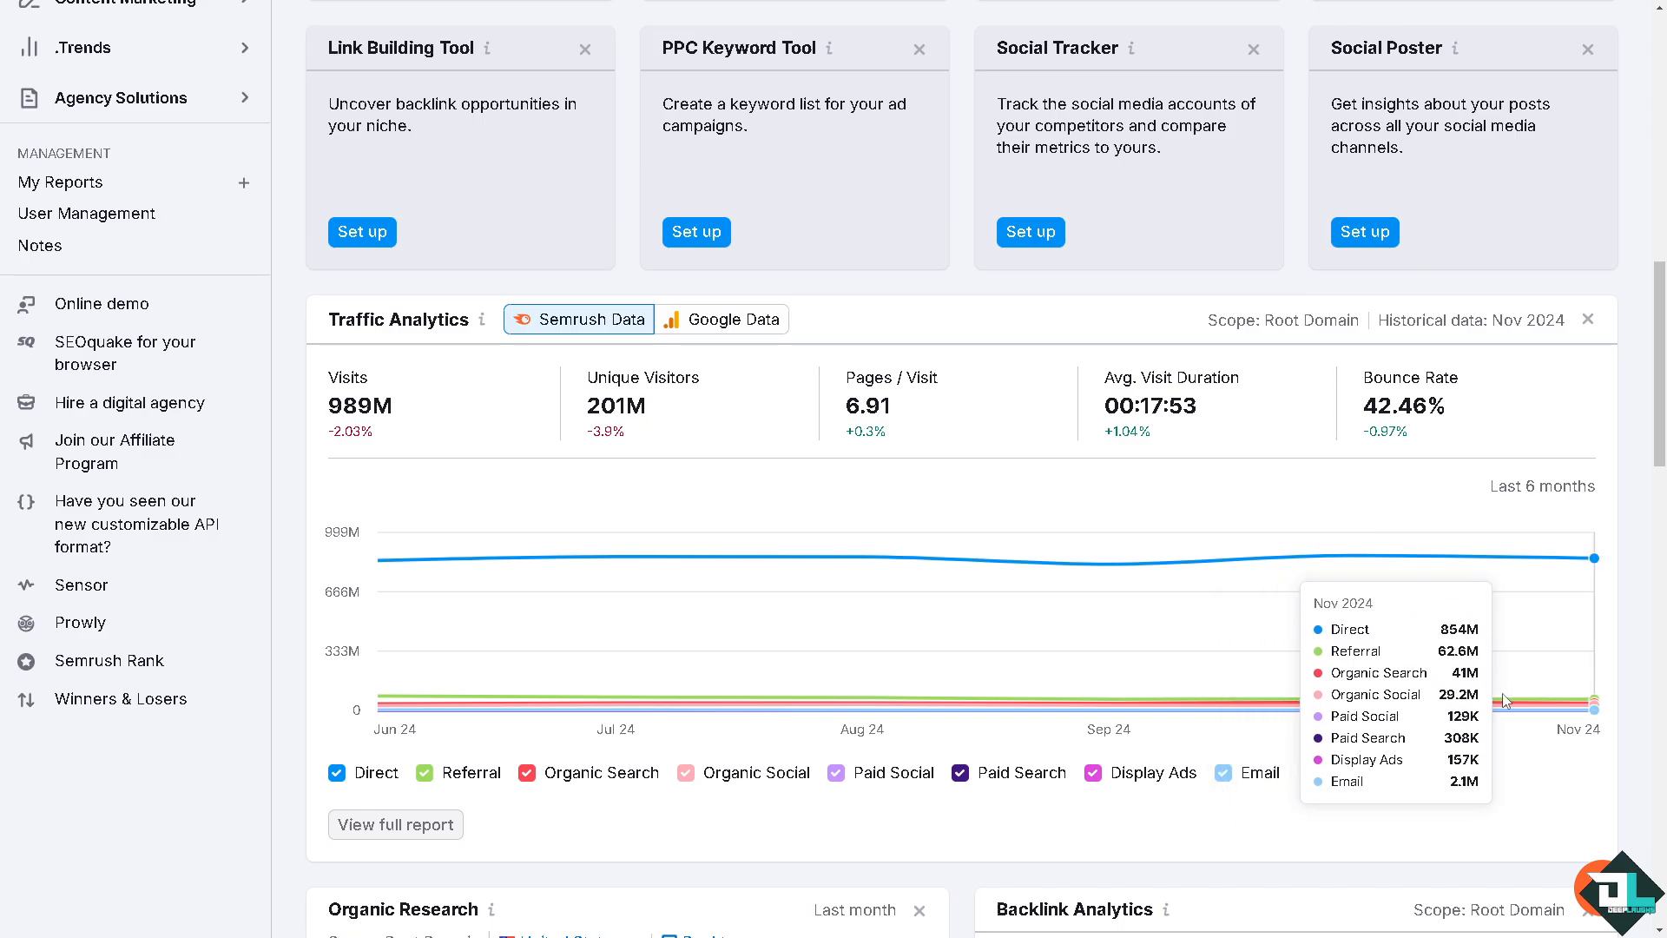
{"action": "scroll", "coordinate": [1474, 666], "scroll_direction": "down", "scroll_amount": 1}
{"action": "mouse_move", "coordinate": [1551, 618]}
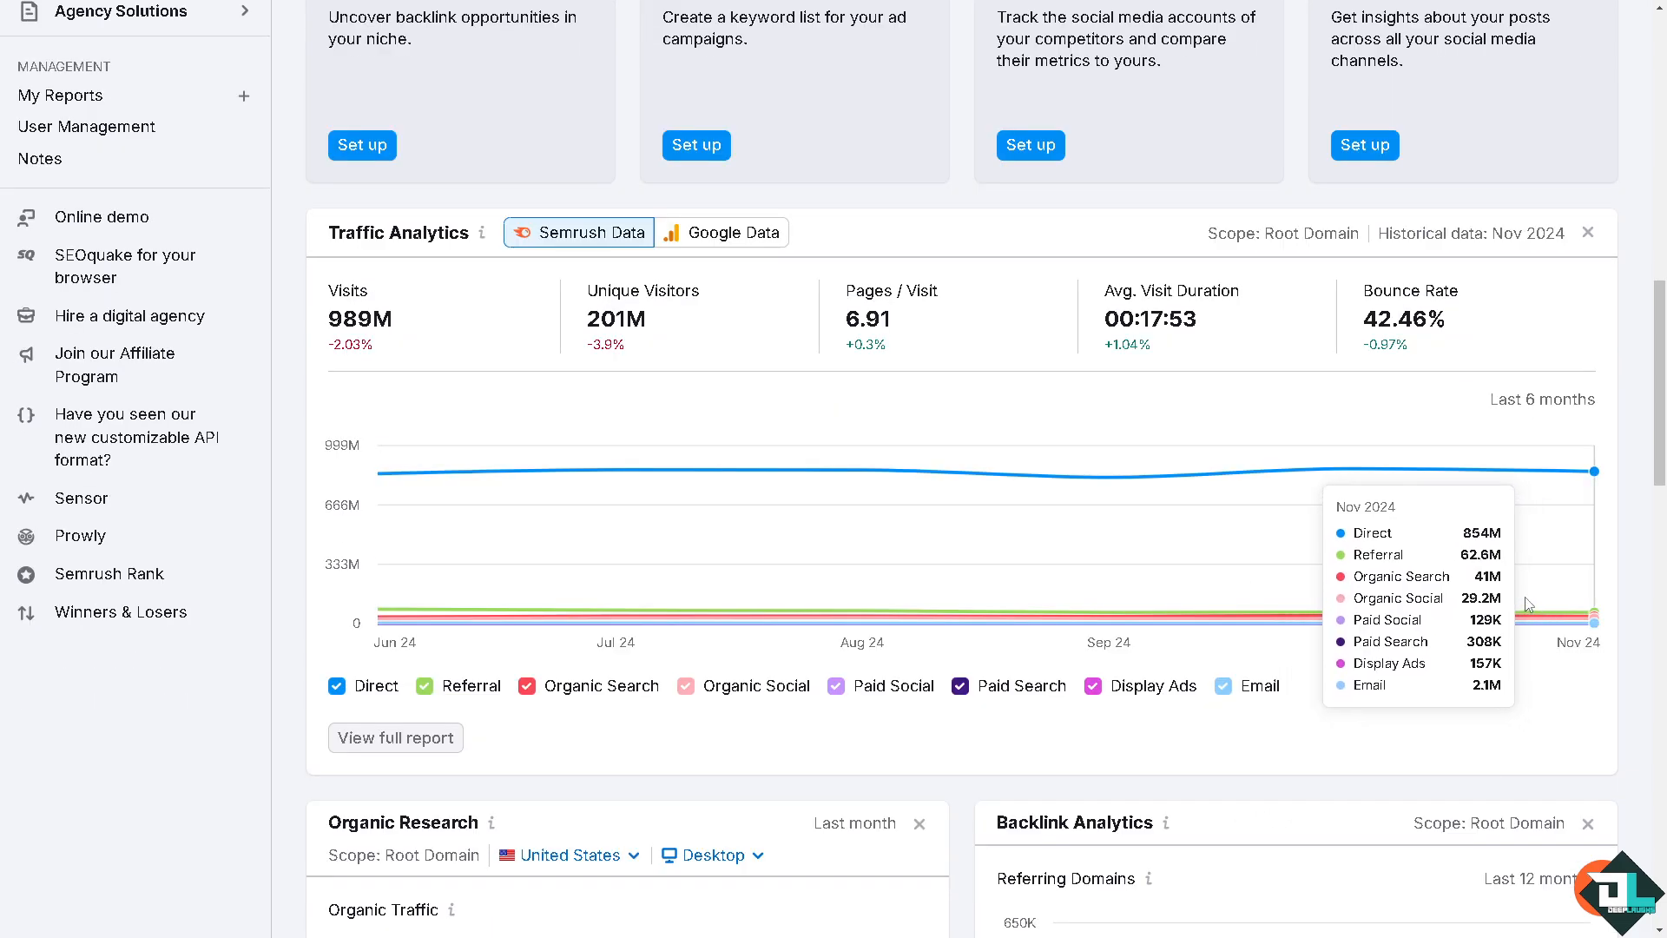
{"action": "scroll", "coordinate": [1537, 608], "scroll_direction": "down", "scroll_amount": 2}
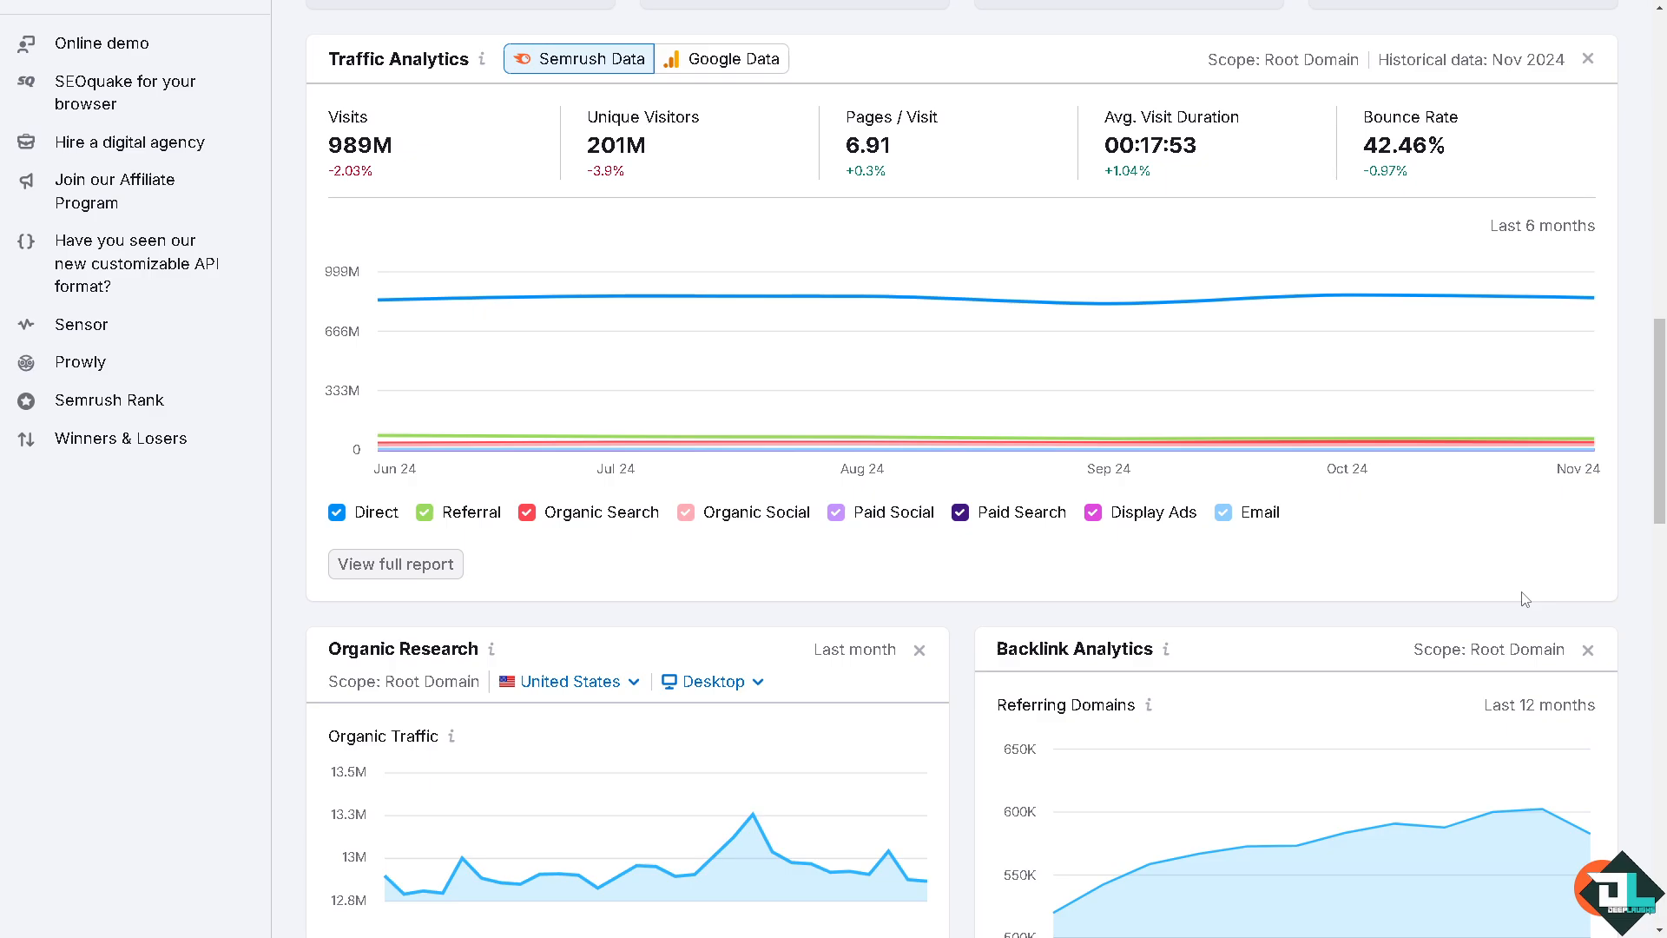
{"action": "scroll", "coordinate": [1526, 599], "scroll_direction": "down", "scroll_amount": 4}
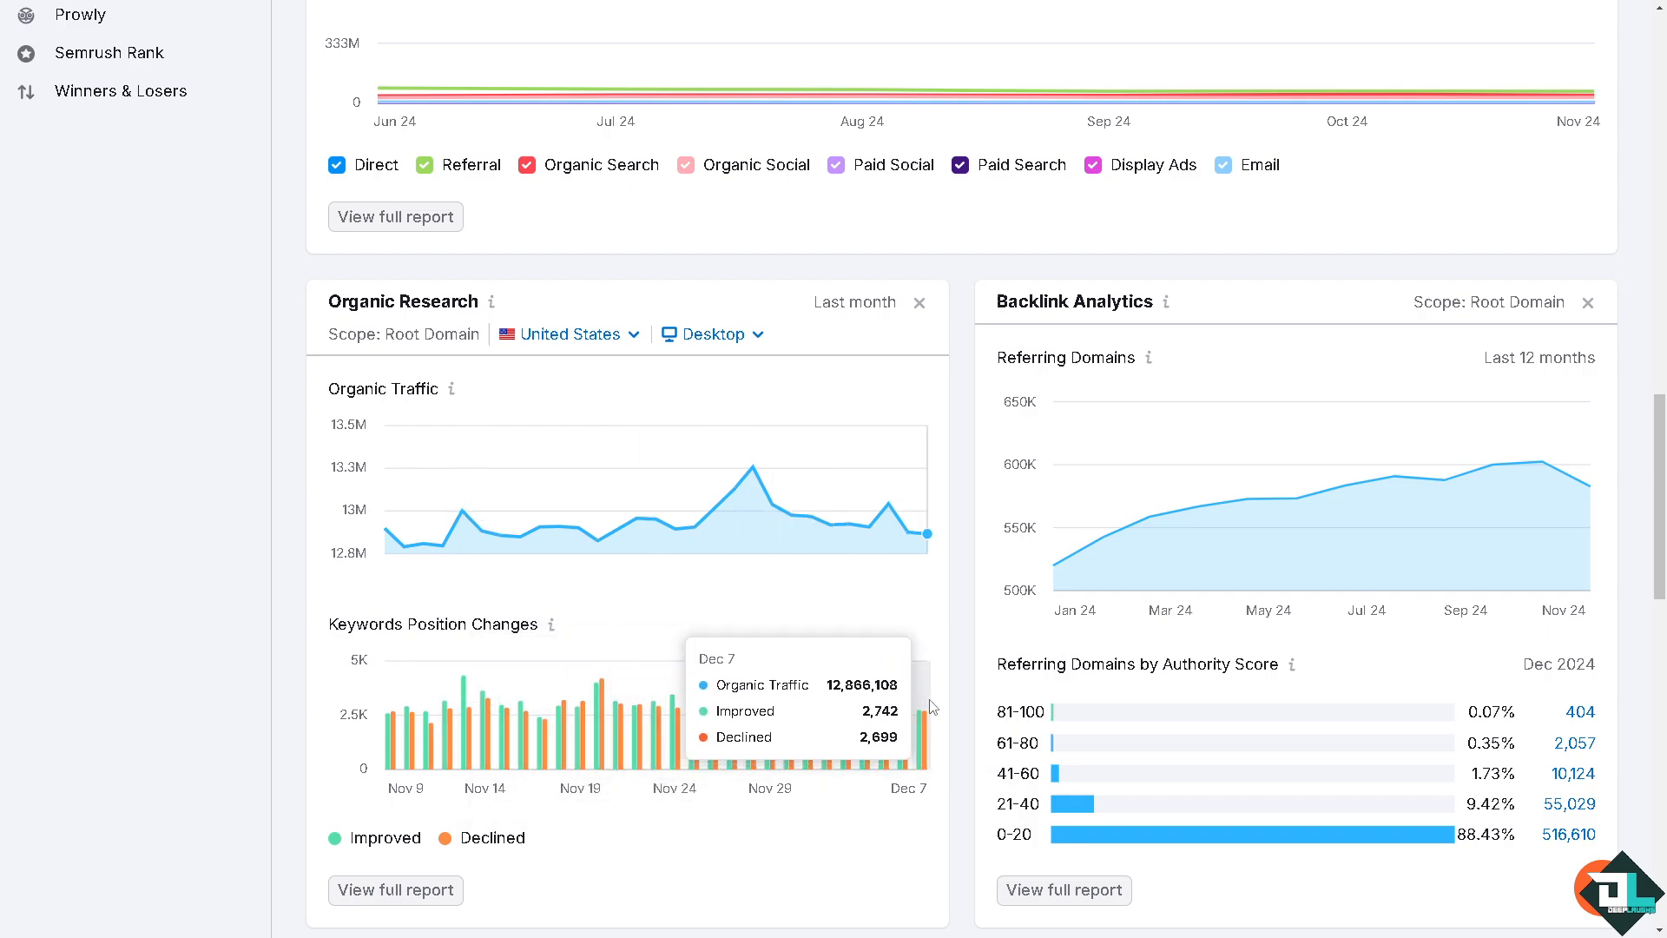
{"action": "scroll", "coordinate": [915, 737], "scroll_direction": "down", "scroll_amount": 1}
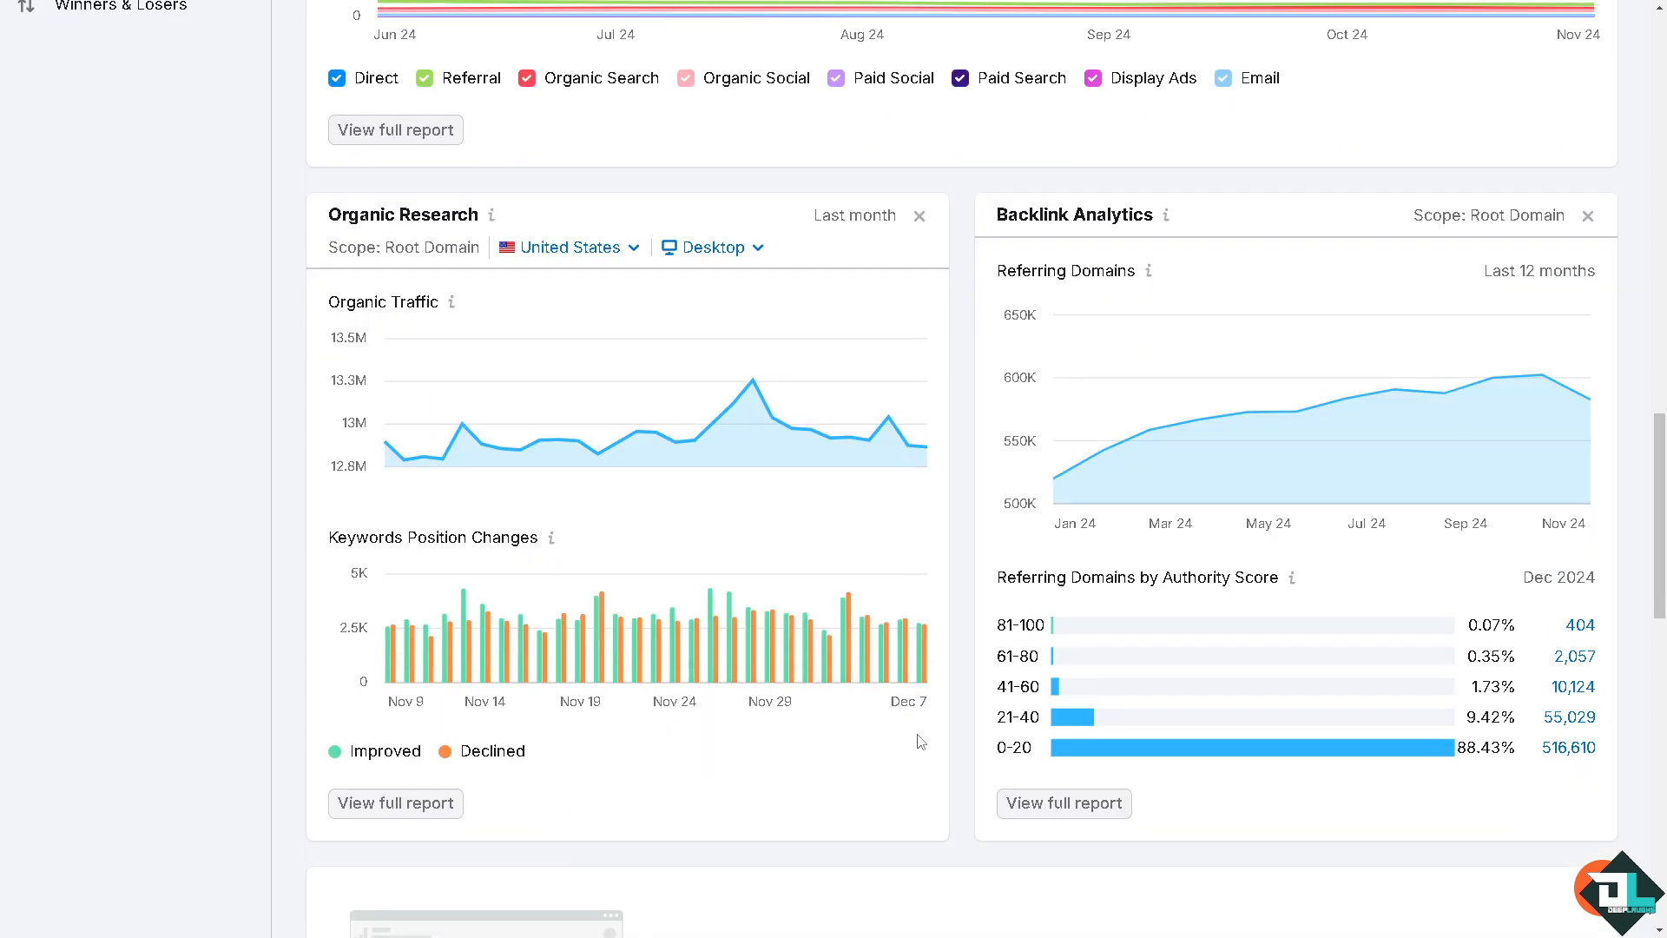
{"action": "scroll", "coordinate": [884, 640], "scroll_direction": "down", "scroll_amount": 4}
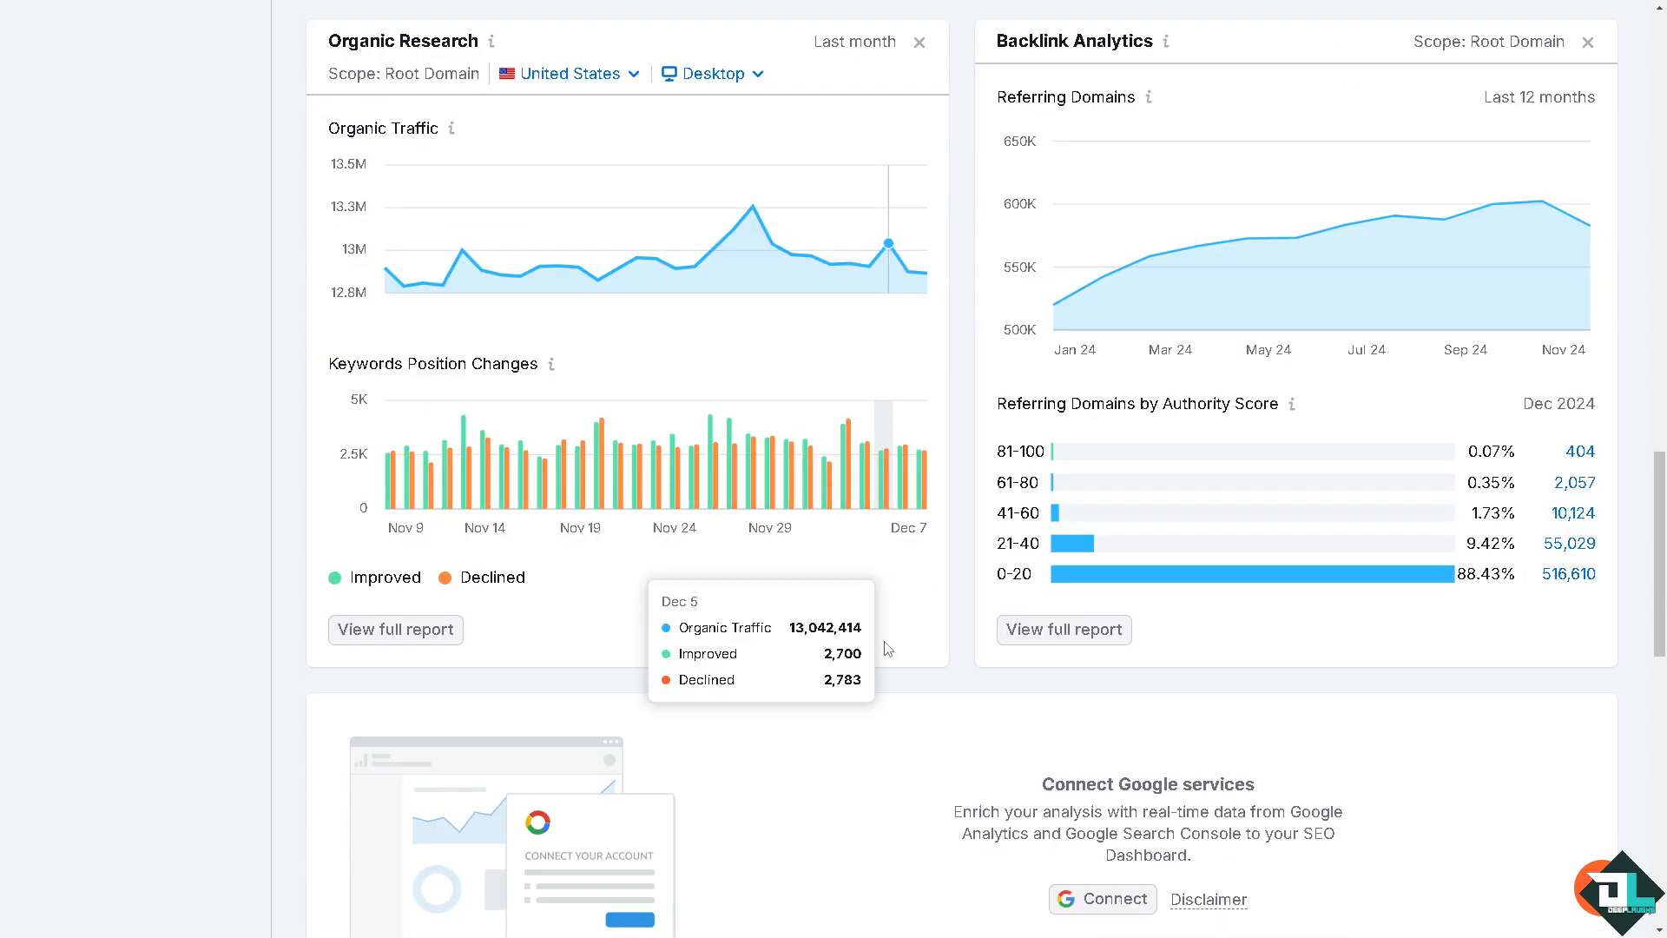
{"action": "scroll", "coordinate": [886, 649], "scroll_direction": "down", "scroll_amount": 5}
Open the full Organic Research report from its widget on the project dashboard
{"action": "scroll", "coordinate": [878, 625], "scroll_direction": "up", "scroll_amount": 3}
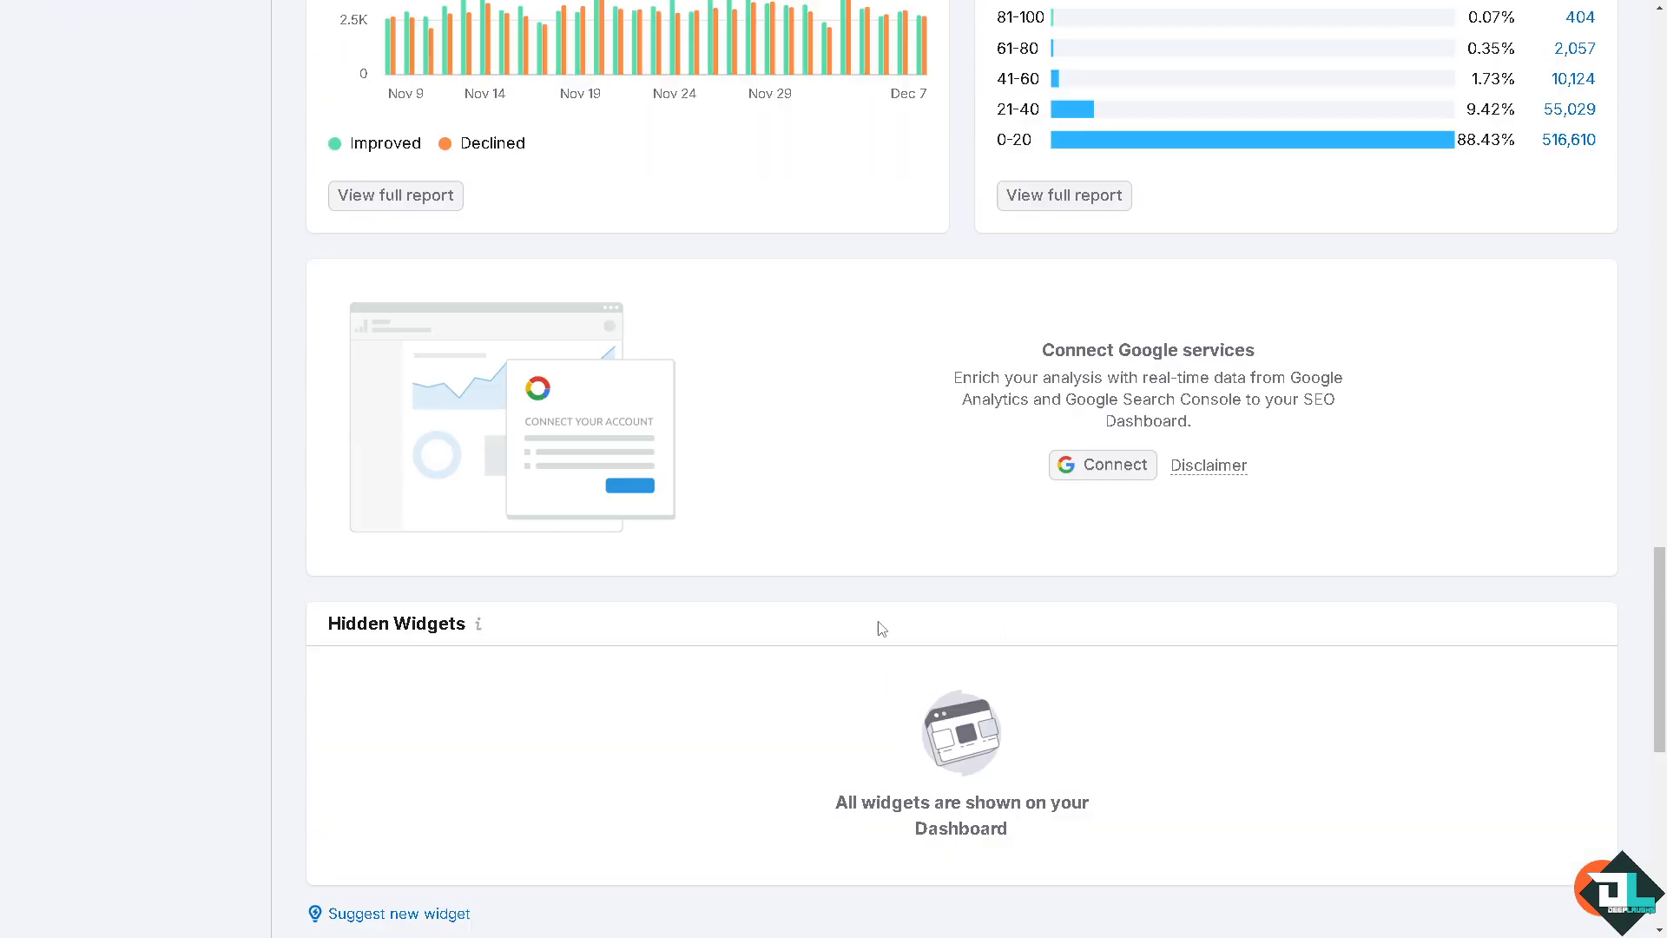
{"action": "scroll", "coordinate": [739, 591], "scroll_direction": "up", "scroll_amount": 4}
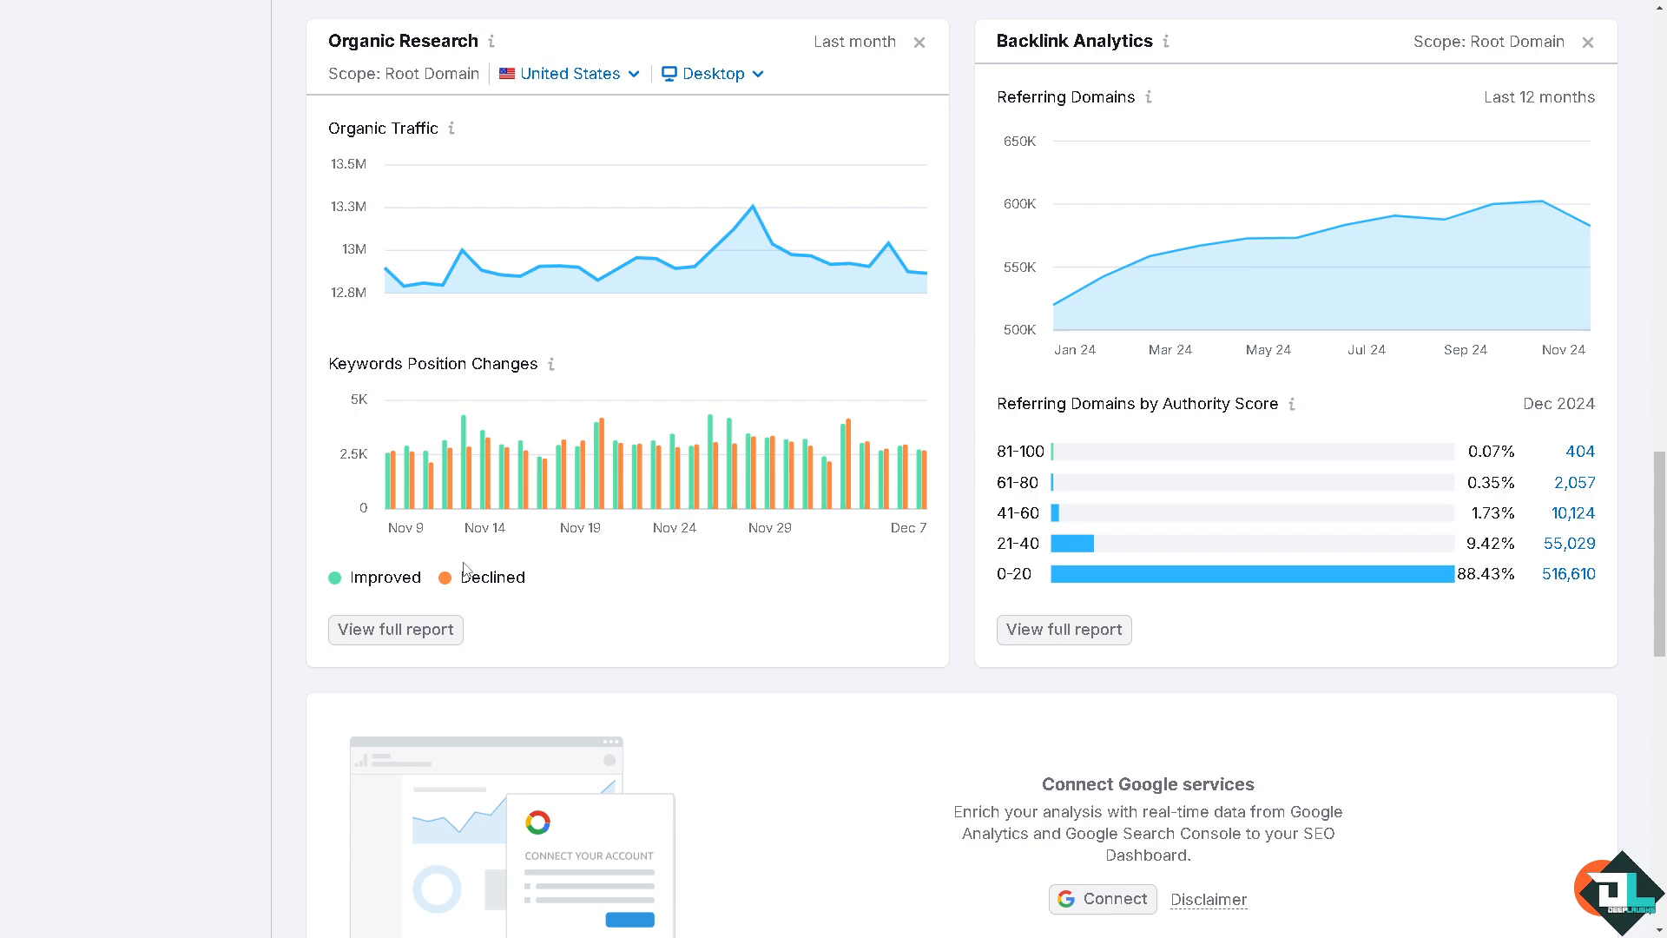
{"action": "left_click", "coordinate": [406, 632]}
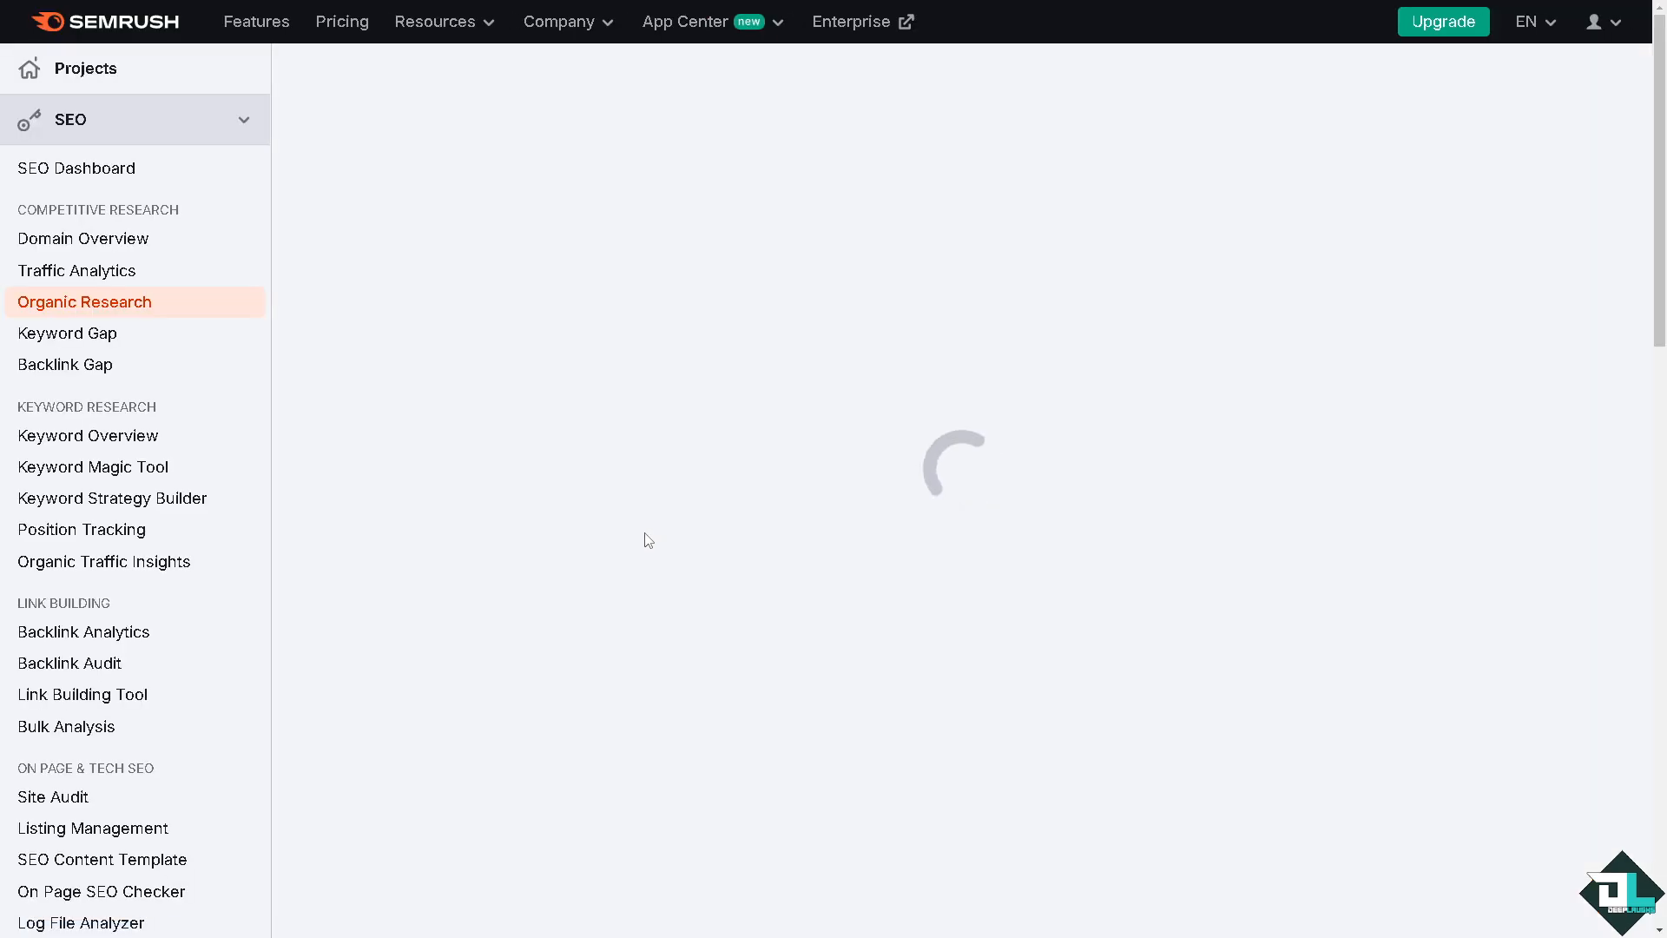